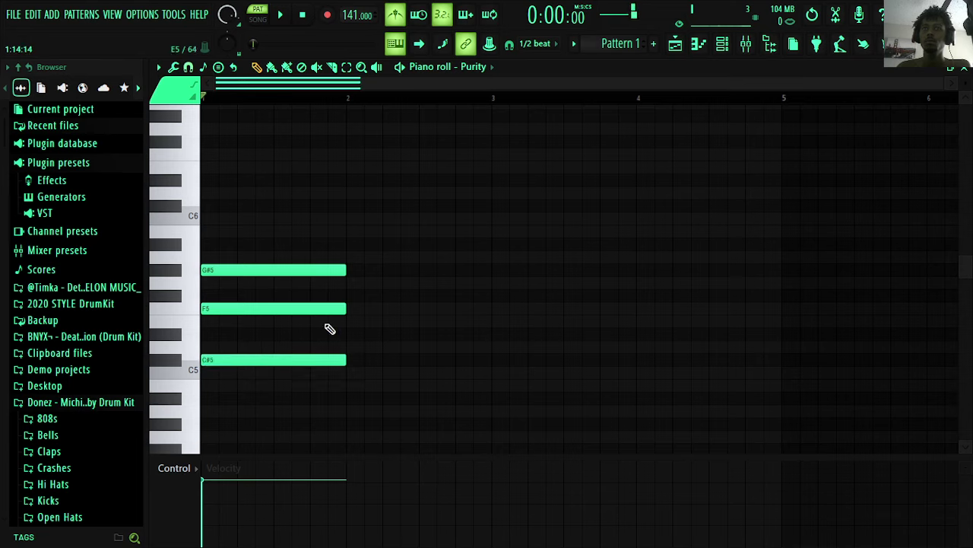
# - Lower the chord's C#5 note to C5 and play the chord to check it
pyautogui.moveTo(263, 359); pyautogui.dragTo(263, 372)
pyautogui.press('space')
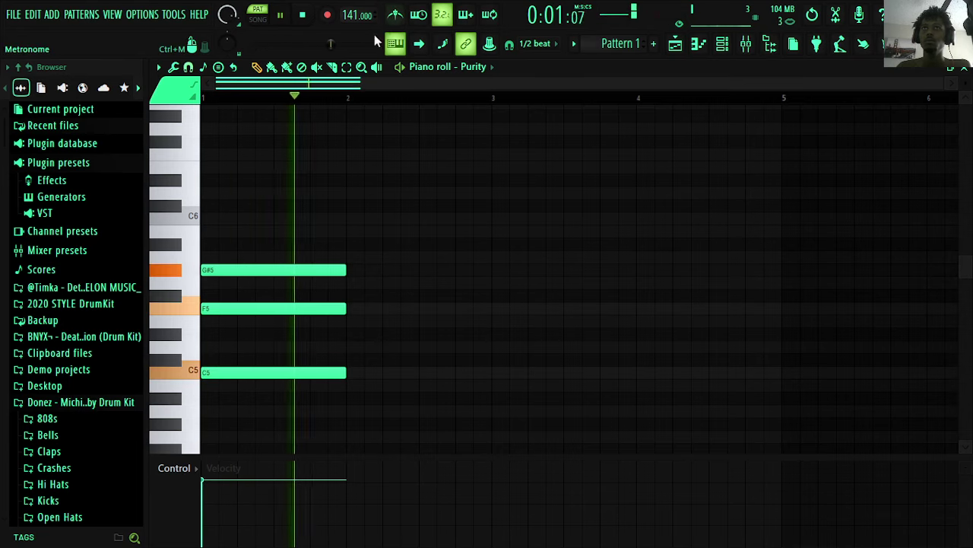
pyautogui.press('space')
# - Select the whole chord and transpose it up three semitones to D#5, G#5 and B5
pyautogui.click(346, 67)
pyautogui.moveTo(320, 199); pyautogui.dragTo(166, 415)
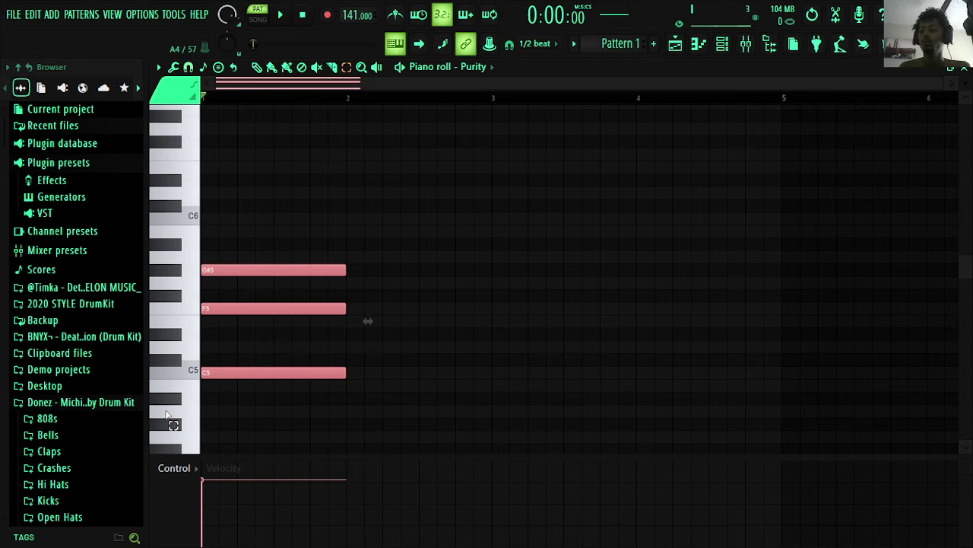
pyautogui.hotkey('ctrl', 'Up')
pyautogui.hotkey('ctrl', 'Down')
pyautogui.press('Up')
pyautogui.press('Up')
pyautogui.press('Up')
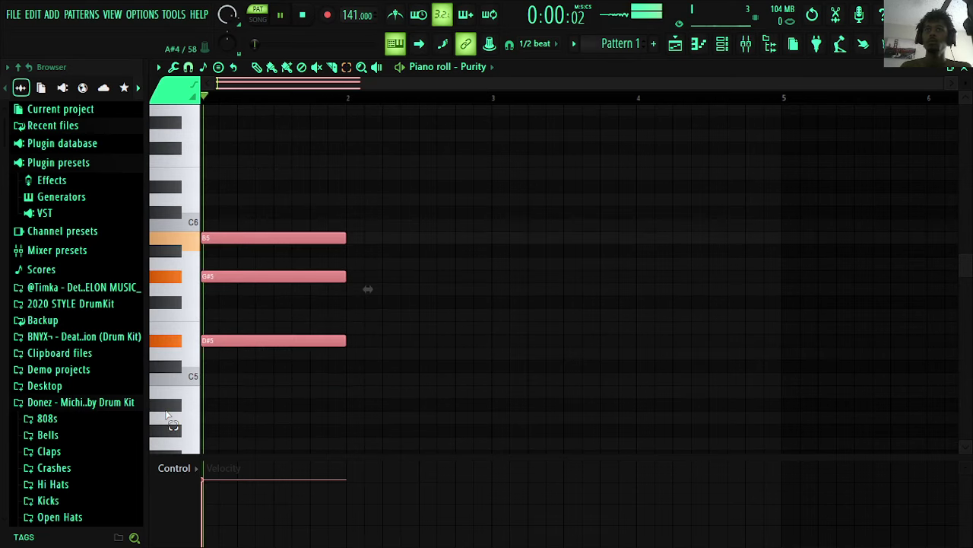
# - Revoice the chord by lowering its middle note to F5 and its top note to A#5
pyautogui.click(393, 264)
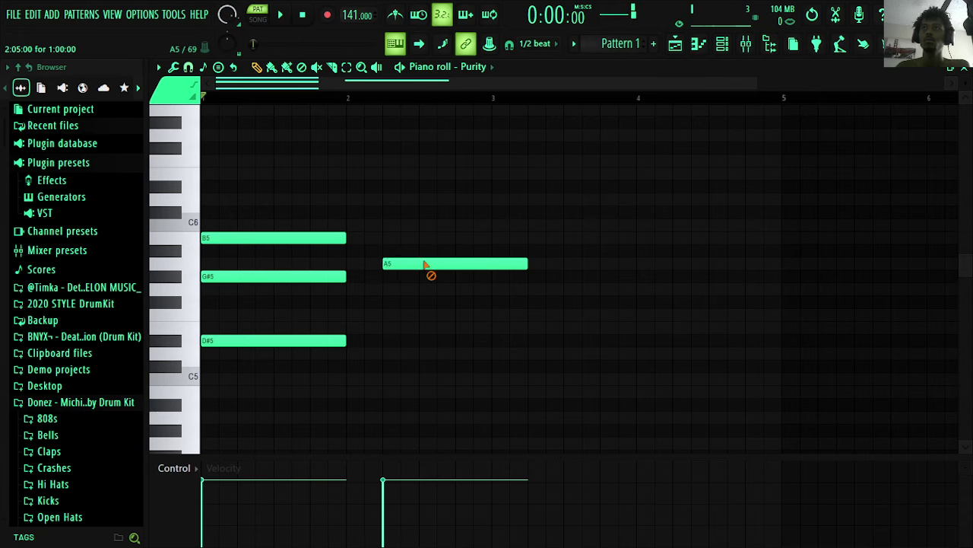
pyautogui.rightClick(427, 267)
pyautogui.moveTo(282, 279); pyautogui.dragTo(283, 304)
pyautogui.press('space')
pyautogui.moveTo(254, 239); pyautogui.dragTo(252, 264)
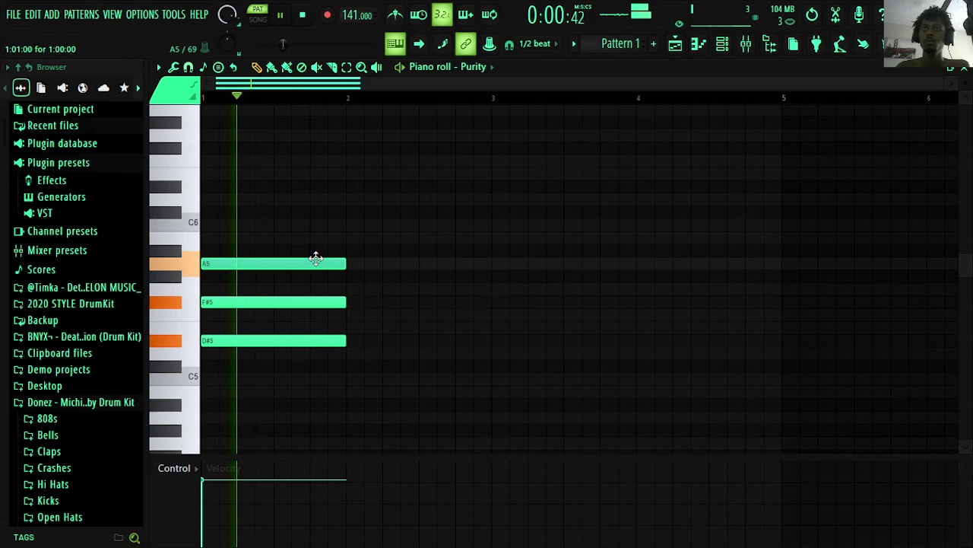
pyautogui.moveTo(314, 262); pyautogui.dragTo(308, 250)
pyautogui.moveTo(269, 298); pyautogui.dragTo(265, 317)
pyautogui.press('space')
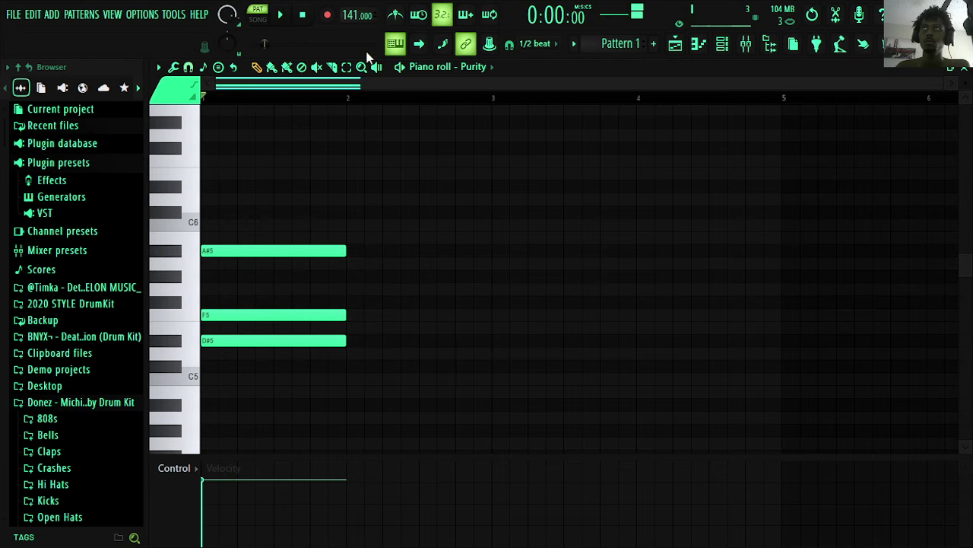
# - Duplicate the D#5, F5, A#5 chord and start the copy at step 5 of bar 2
pyautogui.moveTo(355, 204); pyautogui.dragTo(208, 397)
pyautogui.hotkey('ctrl', 'b')
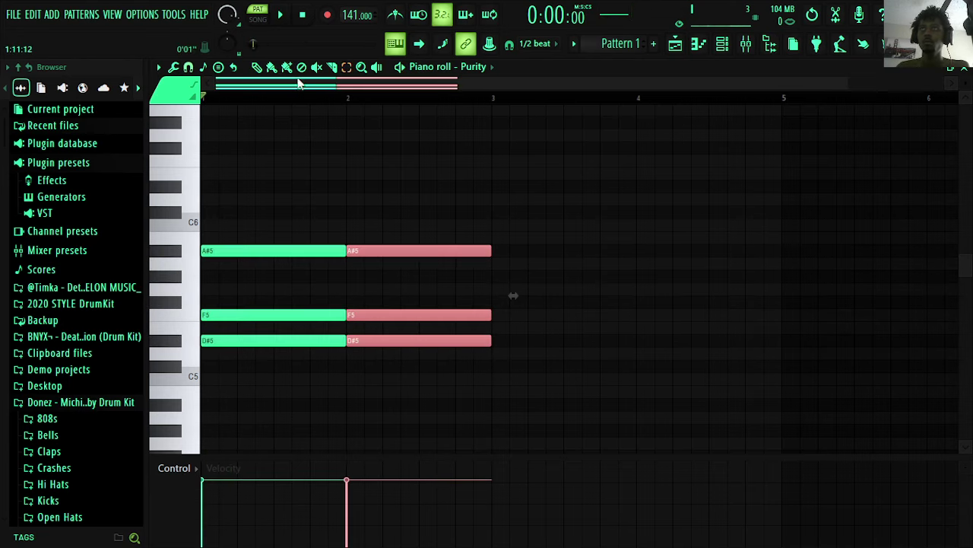
pyautogui.press('space')
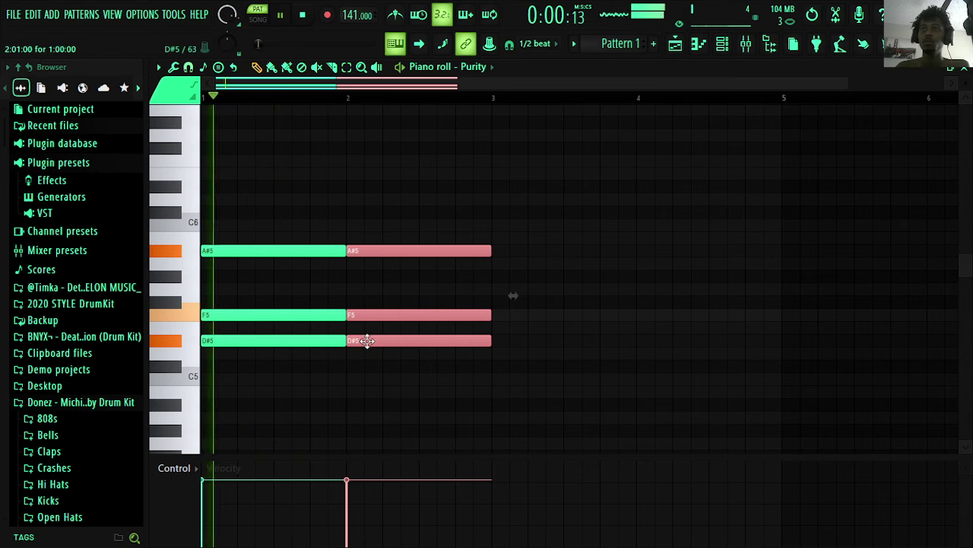
pyautogui.moveTo(363, 341); pyautogui.dragTo(411, 335)
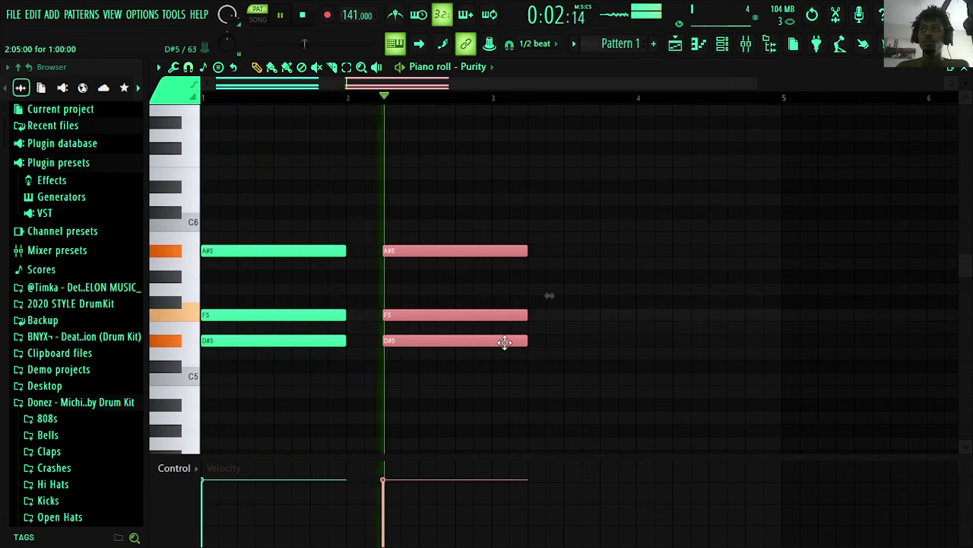
pyautogui.click(532, 352)
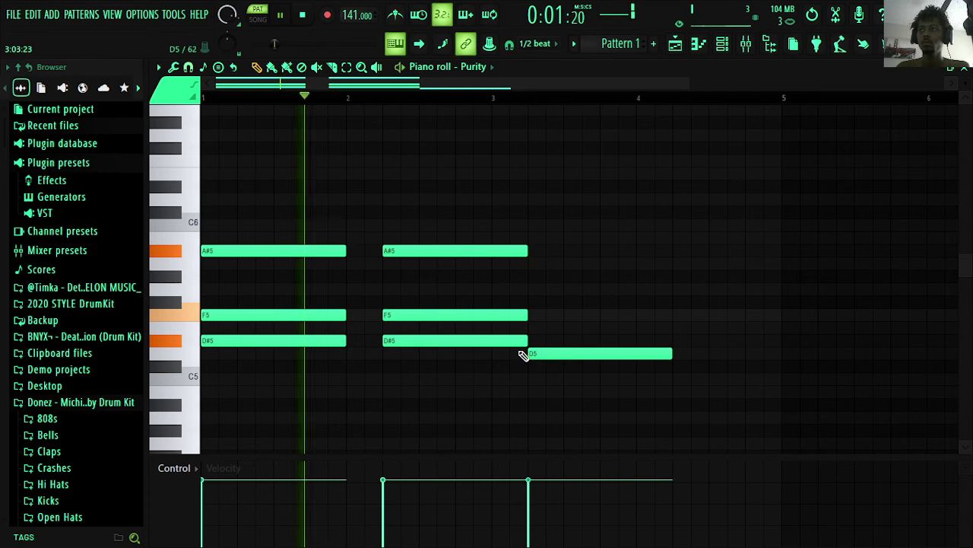
pyautogui.click(33, 14)
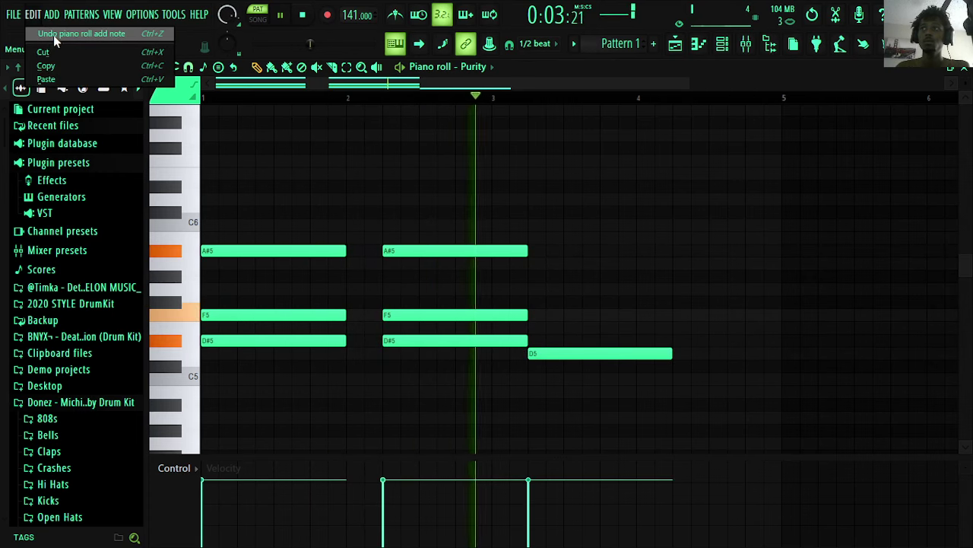
pyautogui.click(55, 34)
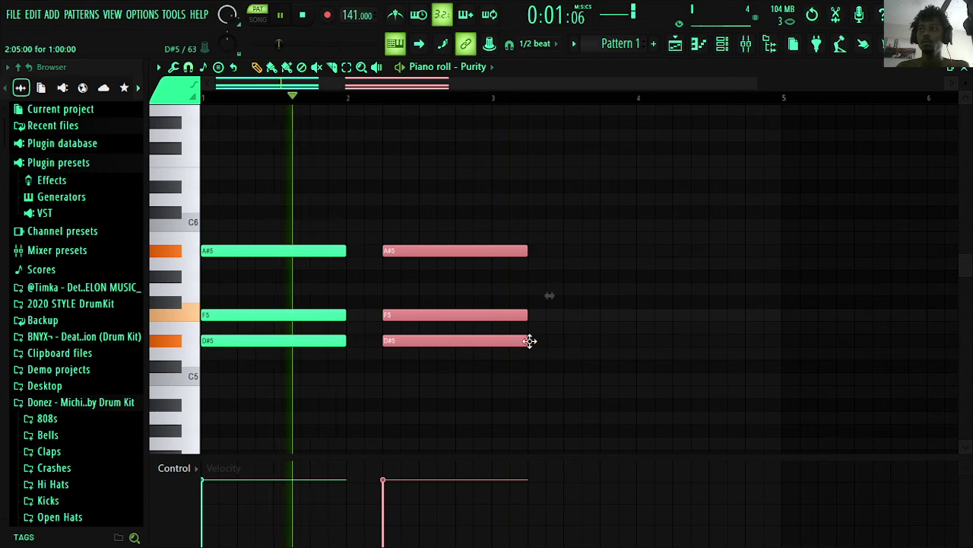
pyautogui.click(459, 341)
pyautogui.click(46, 35)
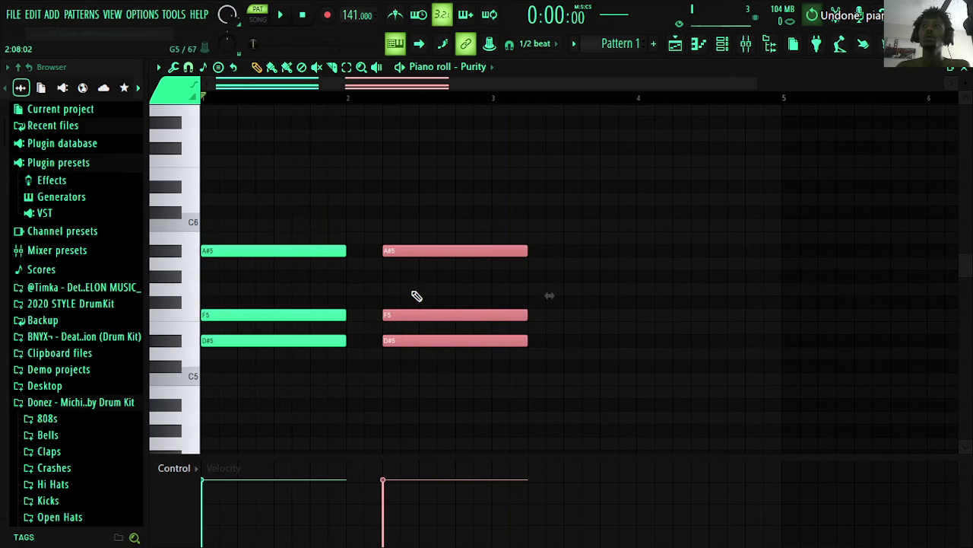
# - Shorten the three notes of the second chord to six steps (0:06:00)
pyautogui.press('space')
pyautogui.moveTo(524, 317); pyautogui.dragTo(430, 311)
pyautogui.hotkey('ctrl', 'v')
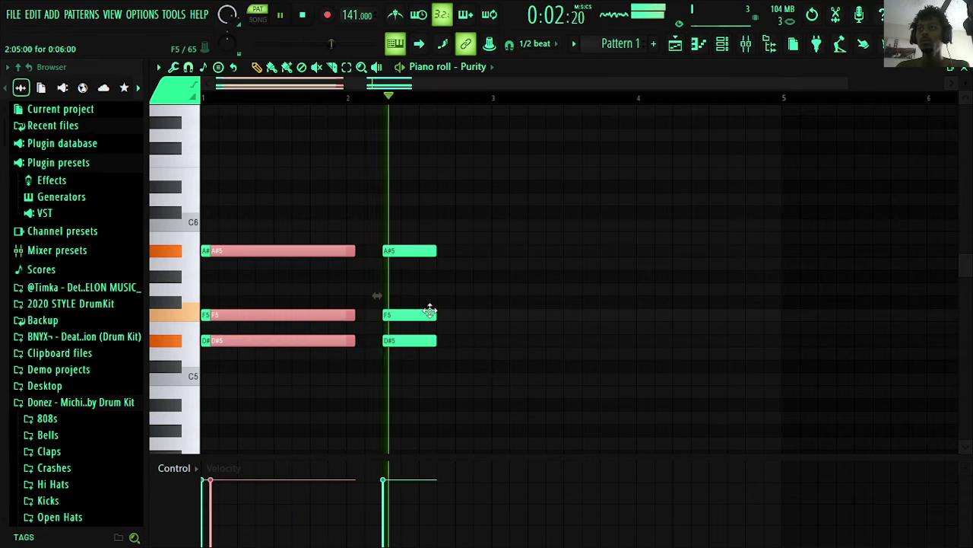
pyautogui.press('space')
pyautogui.click(45, 34)
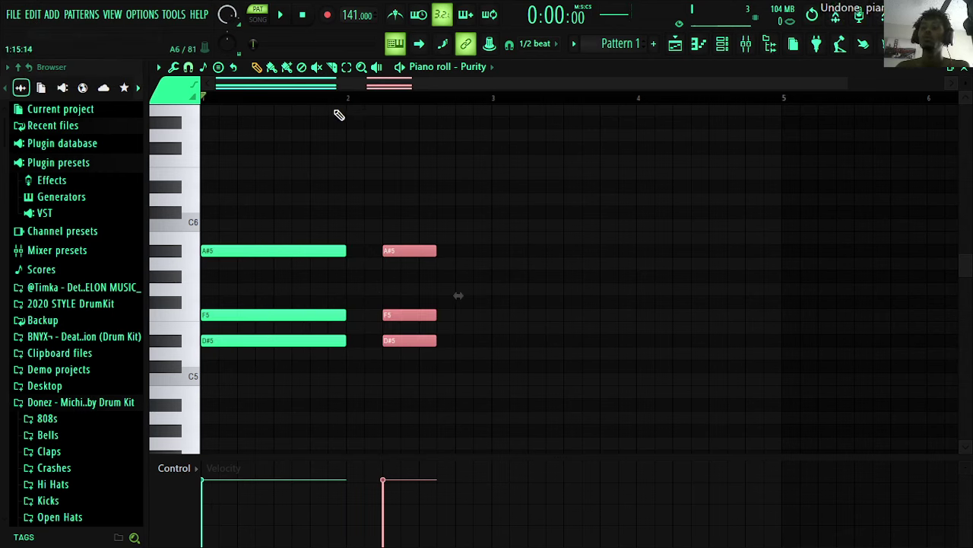
# - Duplicate the shortened chord and start the copy at step 15 of bar 2
pyautogui.hotkey('ctrl', 'b')
pyautogui.click(385, 98)
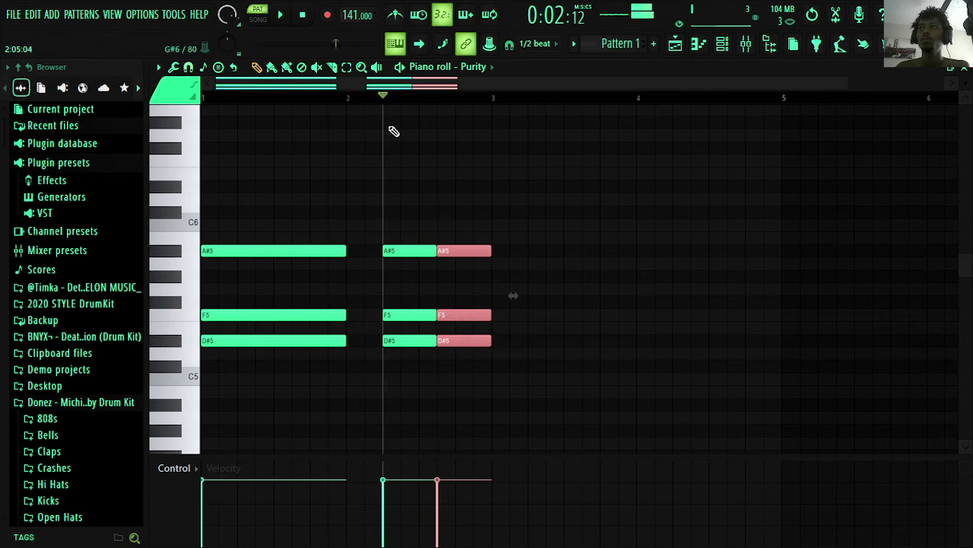
pyautogui.click(289, 13)
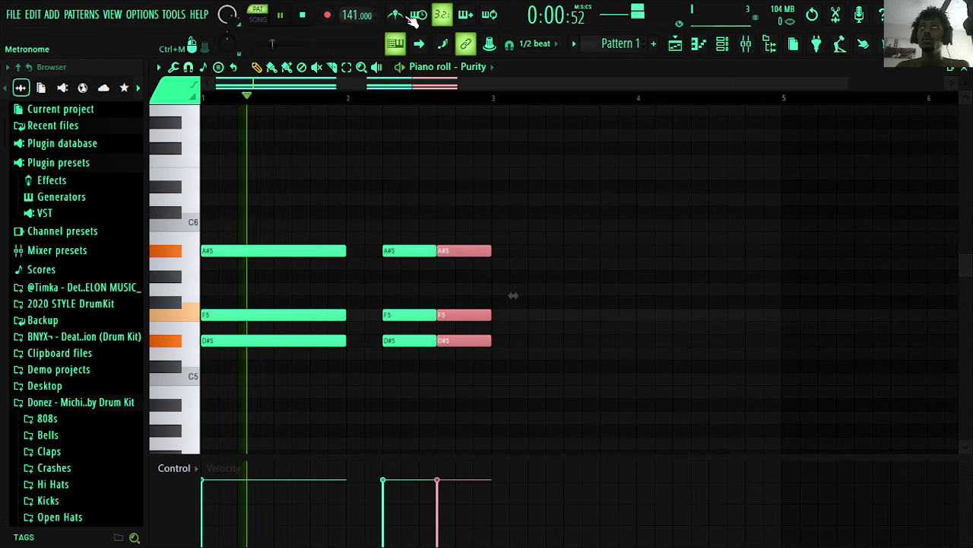
pyautogui.moveTo(454, 338); pyautogui.dragTo(478, 335)
pyautogui.press('space')
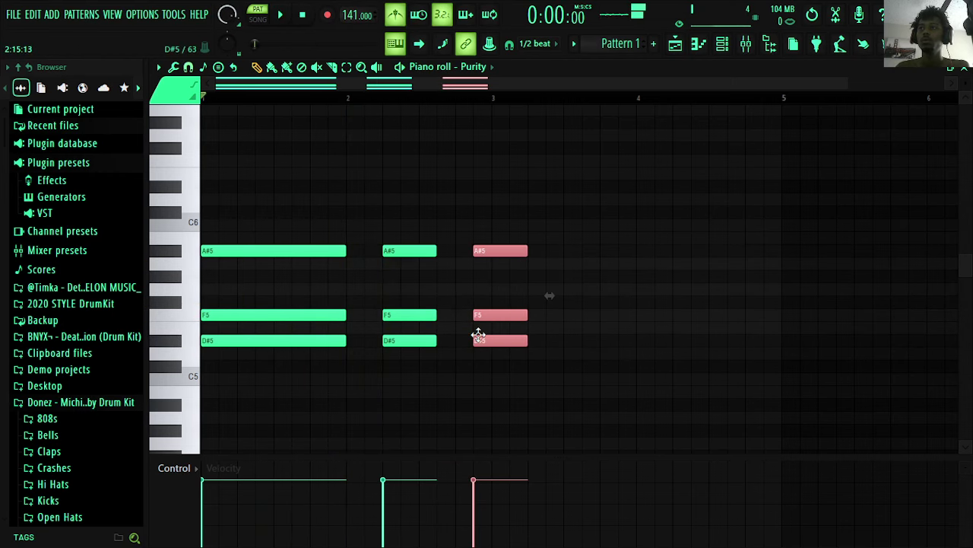
# - Move the second chord to start at step 9 of bar 2 and play the pattern
pyautogui.press('space')
pyautogui.click(347, 67)
pyautogui.moveTo(372, 181); pyautogui.dragTo(442, 329)
pyautogui.press('space')
pyautogui.press('space')
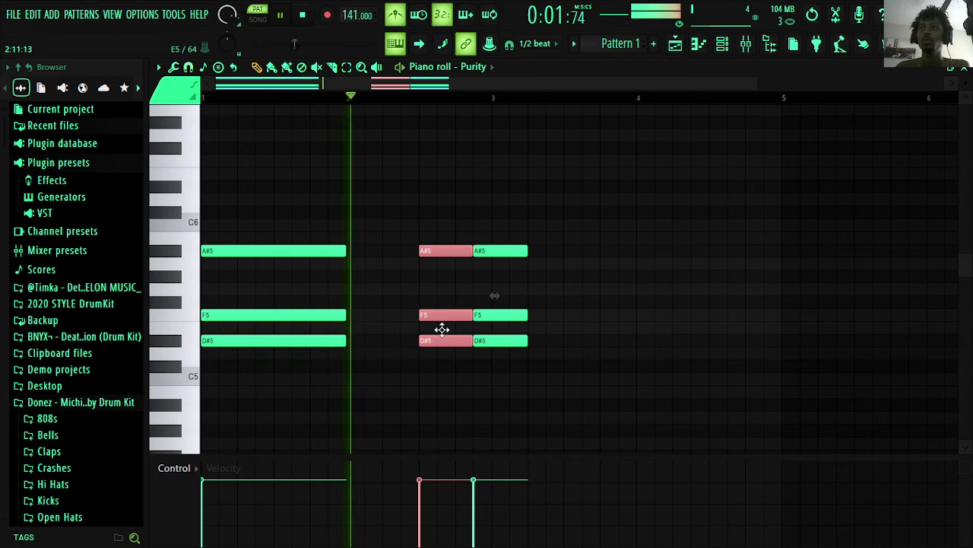
pyautogui.press('space')
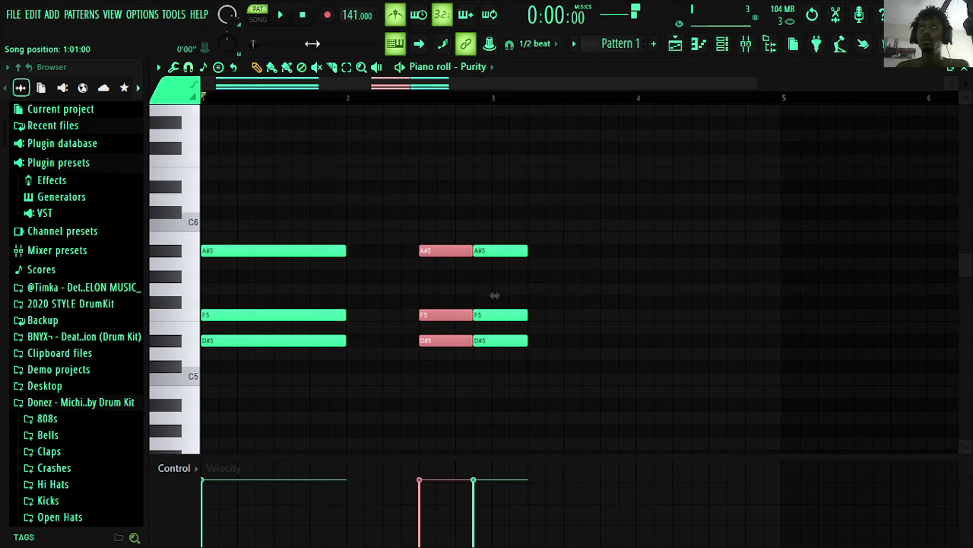
# - Move the third chord to the start of bar 3 and raise its middle note to F#5
pyautogui.moveTo(556, 195); pyautogui.dragTo(525, 298)
pyautogui.press('space')
pyautogui.click(639, 306)
pyautogui.rightClick(641, 307)
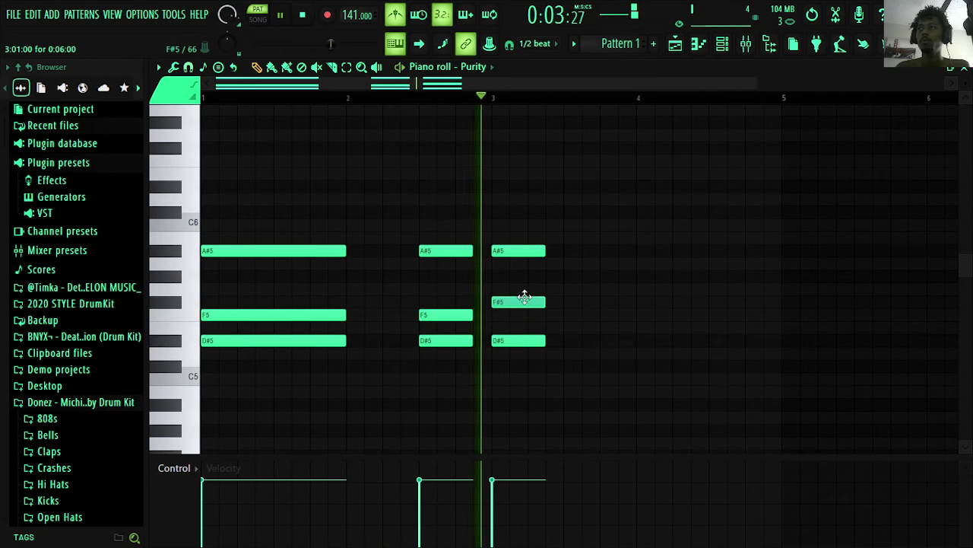
# - Add a fourth chord of D#5, F#5 and B5 at step 9 of bar 4
pyautogui.click(673, 341)
pyautogui.rightClick(674, 342)
pyautogui.click(715, 342)
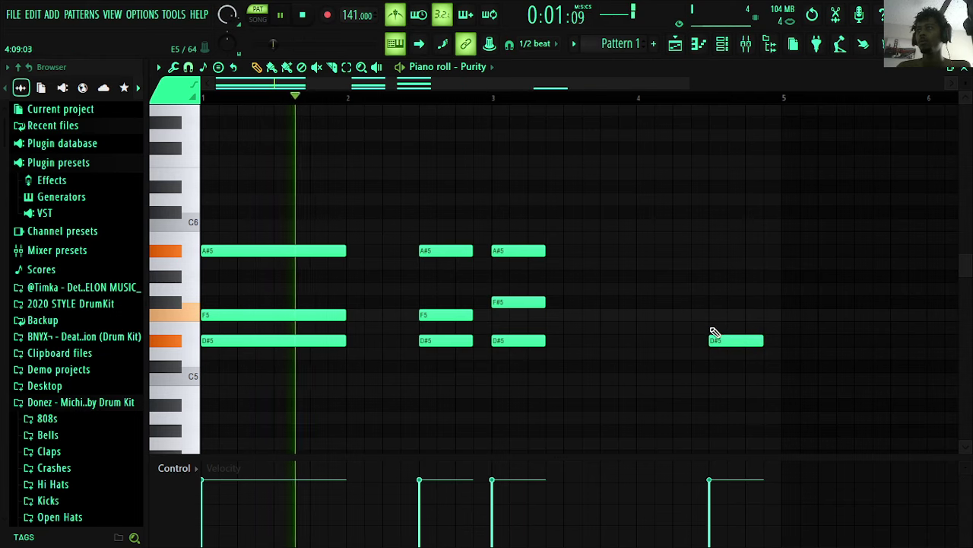
pyautogui.click(715, 302)
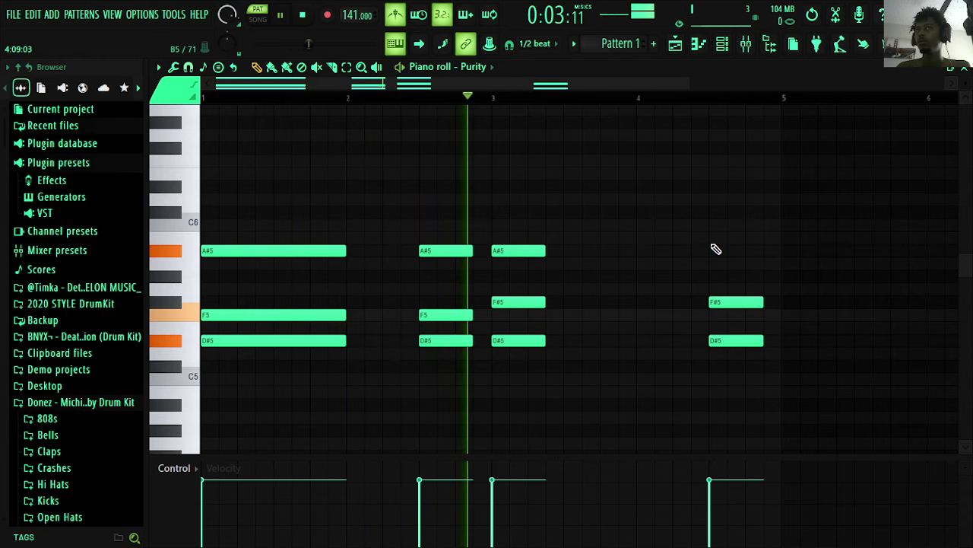
pyautogui.click(711, 238)
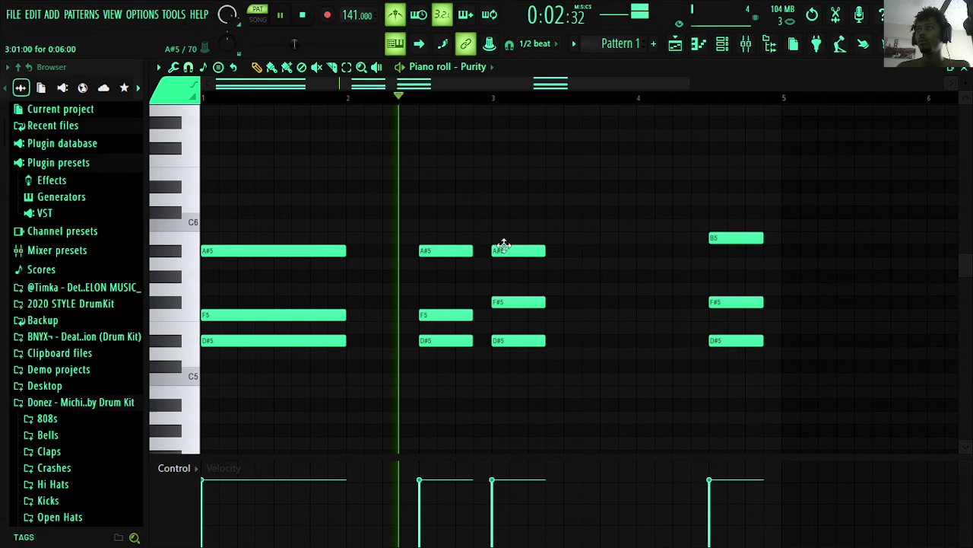
# - Change the top notes of the third and fourth chords to A#5
pyautogui.moveTo(502, 246); pyautogui.dragTo(502, 233)
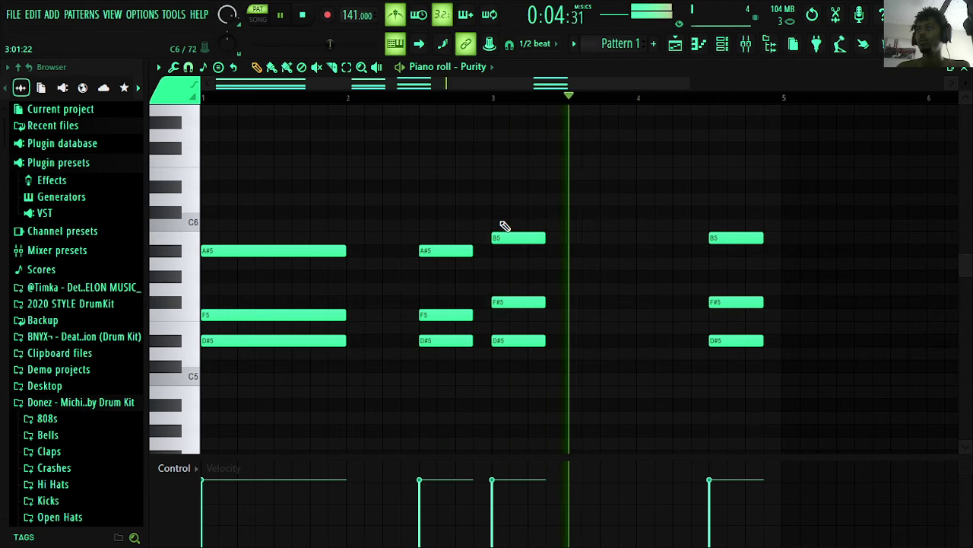
pyautogui.moveTo(736, 238); pyautogui.dragTo(735, 250)
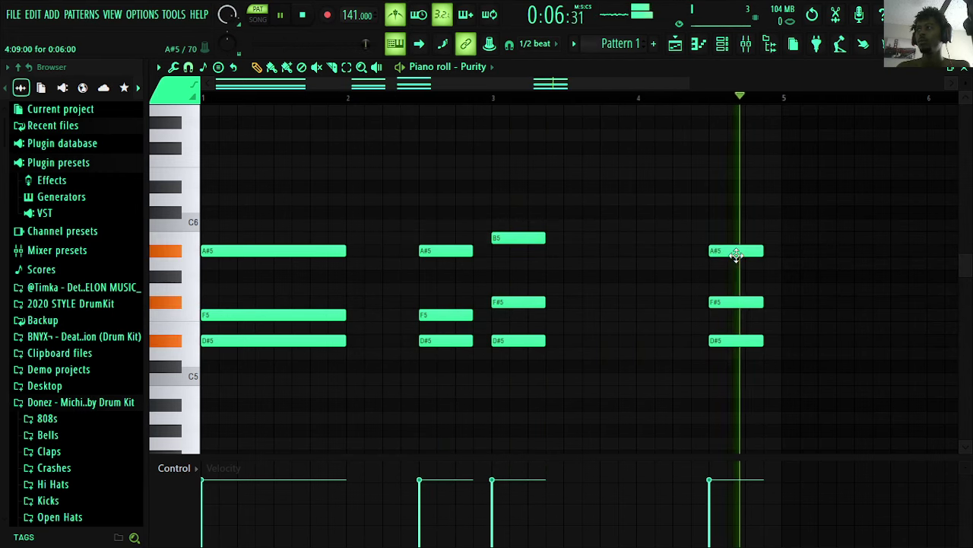
pyautogui.rightClick(517, 240)
pyautogui.press('space')
pyautogui.click(517, 250)
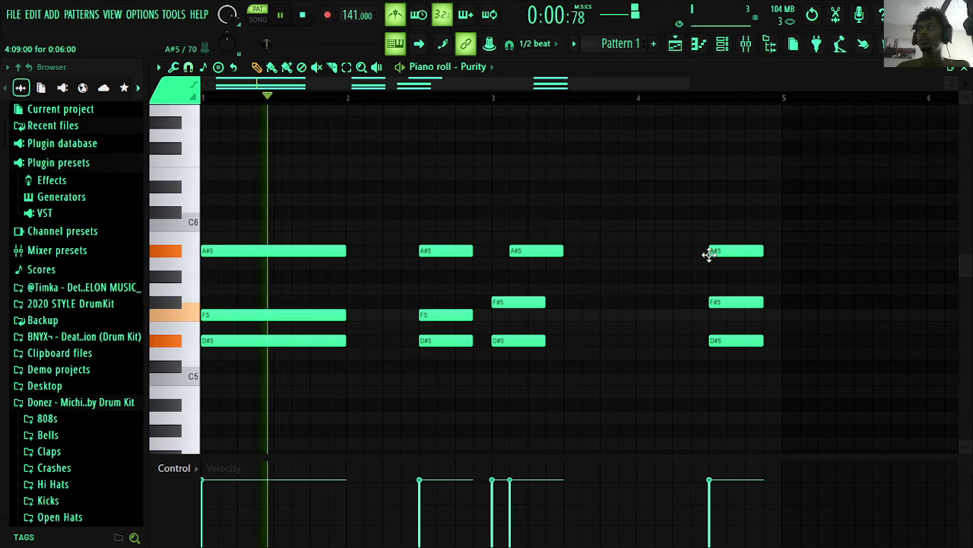
# - Extend the notes to the following ones with a placeholder G#5 at bar 5, and move the third chord's A#5 to the start of bar 3
pyautogui.click(787, 275)
pyautogui.hotkey('ctrl', 'l')
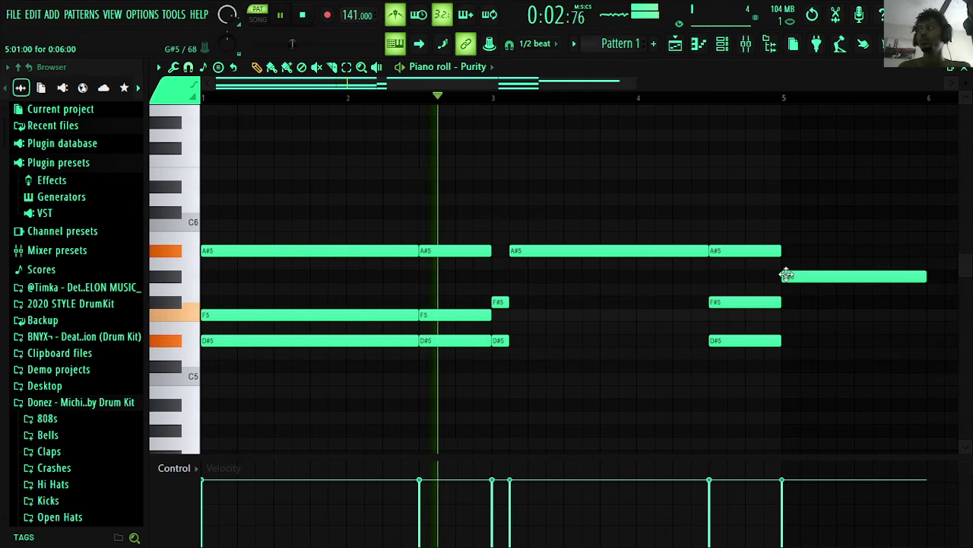
pyautogui.rightClick(891, 274)
pyautogui.press('space')
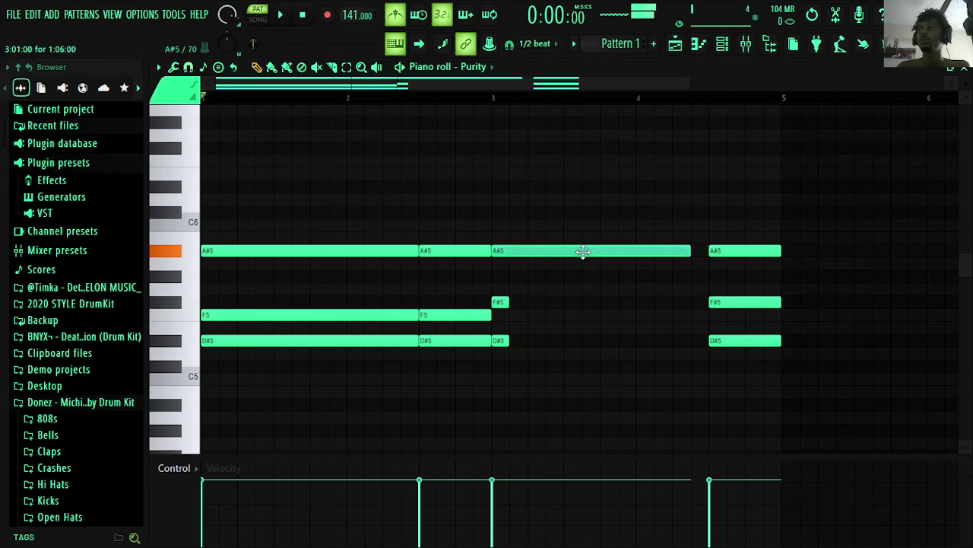
# - Reapply legato with a placeholder G#5 at bar 5 to fill the third chord's gap, then delete the placeholder
pyautogui.click(787, 276)
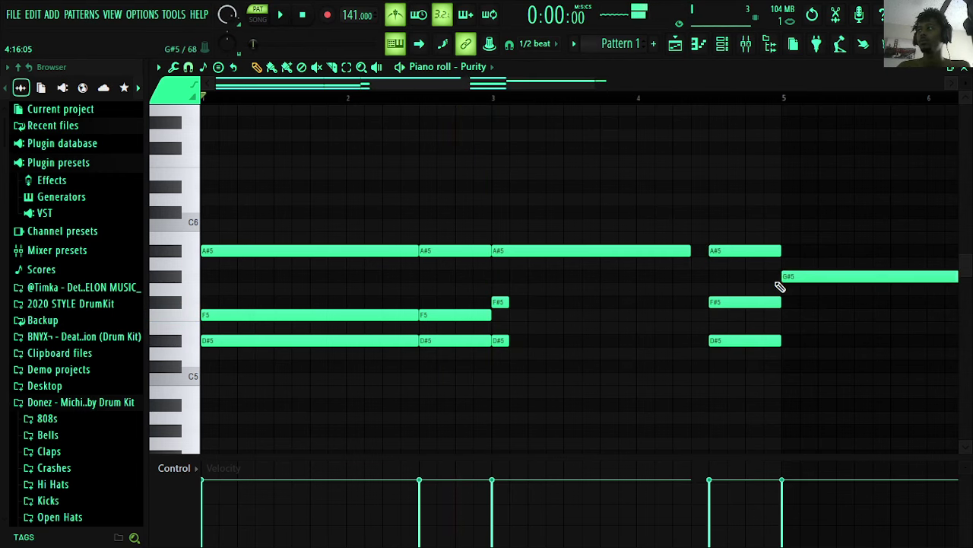
pyautogui.hotkey('ctrl', 'l')
pyautogui.press('space')
pyautogui.rightClick(795, 278)
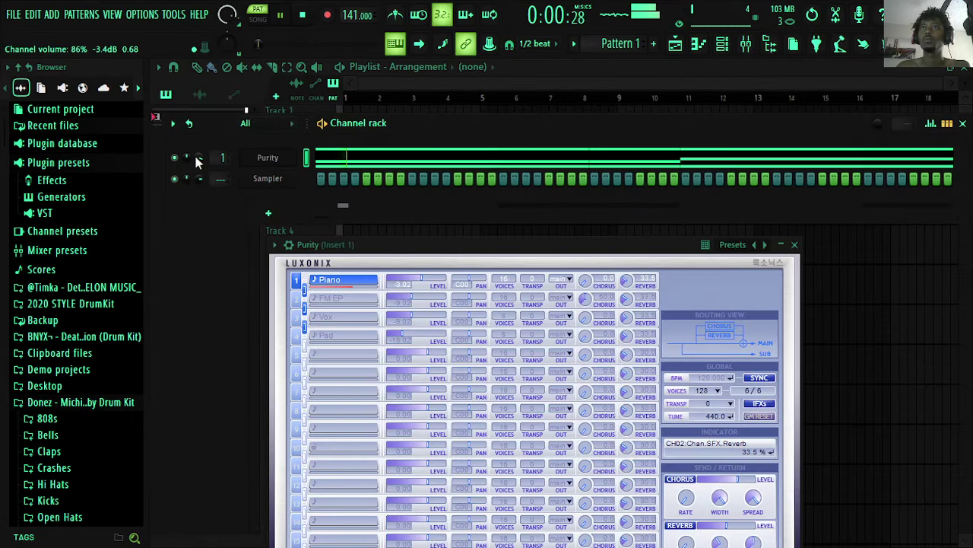
# - Open Purity's mixer track, Insert 1, and load Fruity Parametric EQ 2 into its first effect slot
pyautogui.doubleClick(220, 159)
pyautogui.click(805, 156)
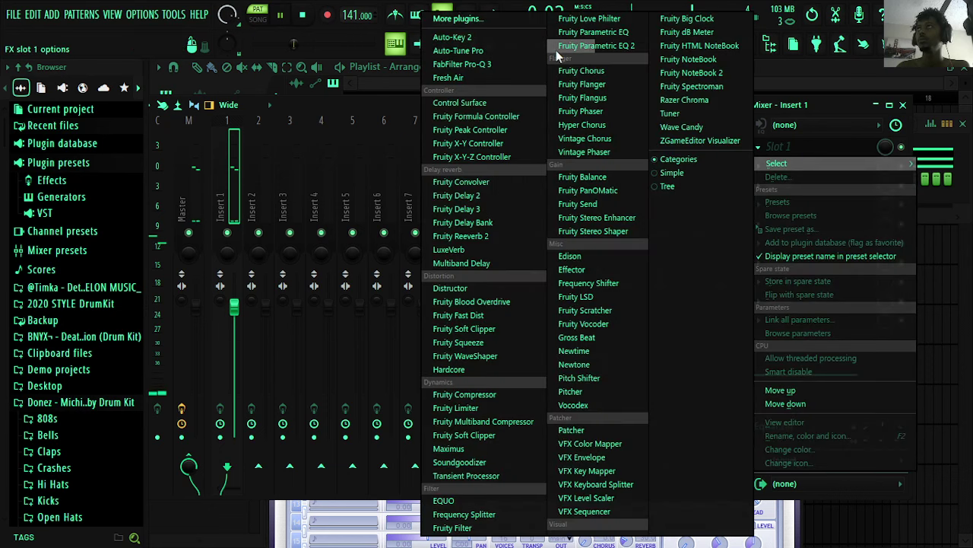
pyautogui.click(558, 49)
# - Shape Purity's EQ with a low cut on band 1, dips on bands 4 and 5, and boosts on bands 6 and 7
pyautogui.moveTo(295, 329); pyautogui.dragTo(353, 413)
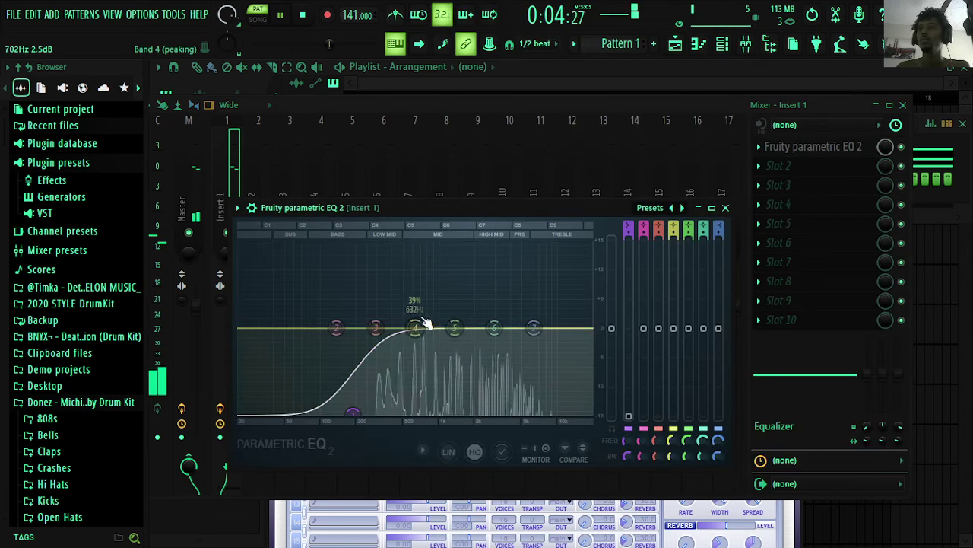
pyautogui.moveTo(418, 327); pyautogui.dragTo(498, 320)
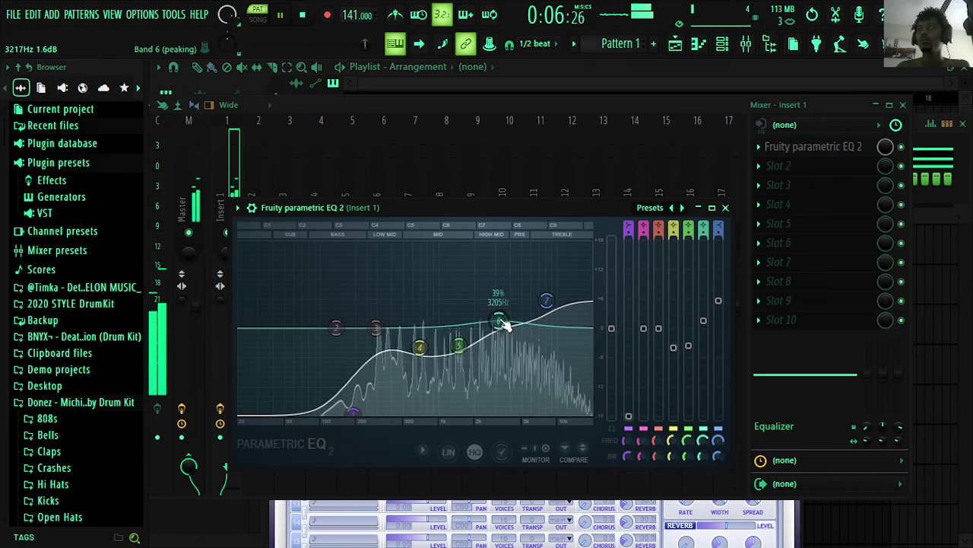
pyautogui.click(946, 139)
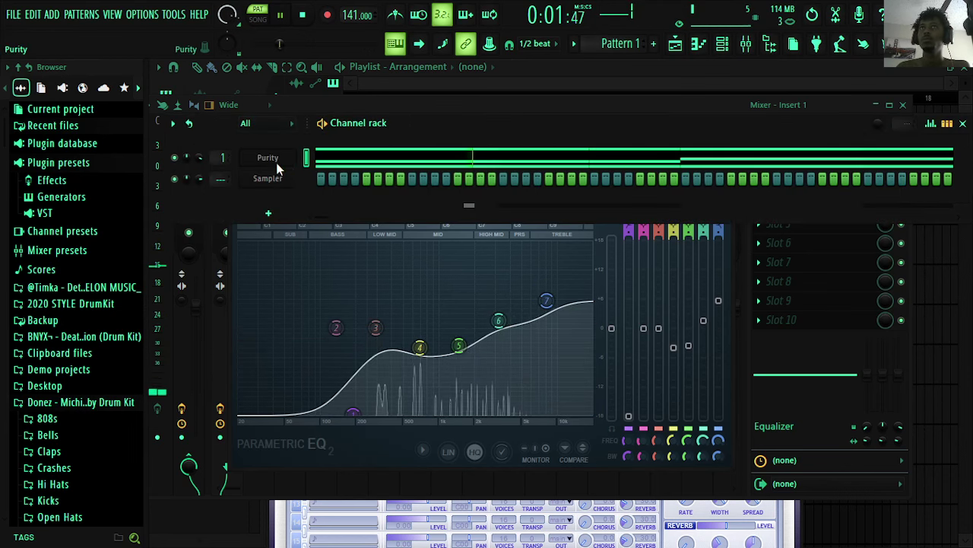
# - Strum the chords in Purity's piano roll, slightly reducing the start time strength and keeping the note ends preserved
pyautogui.rightClick(275, 159)
pyautogui.click(345, 158)
pyautogui.click(187, 68)
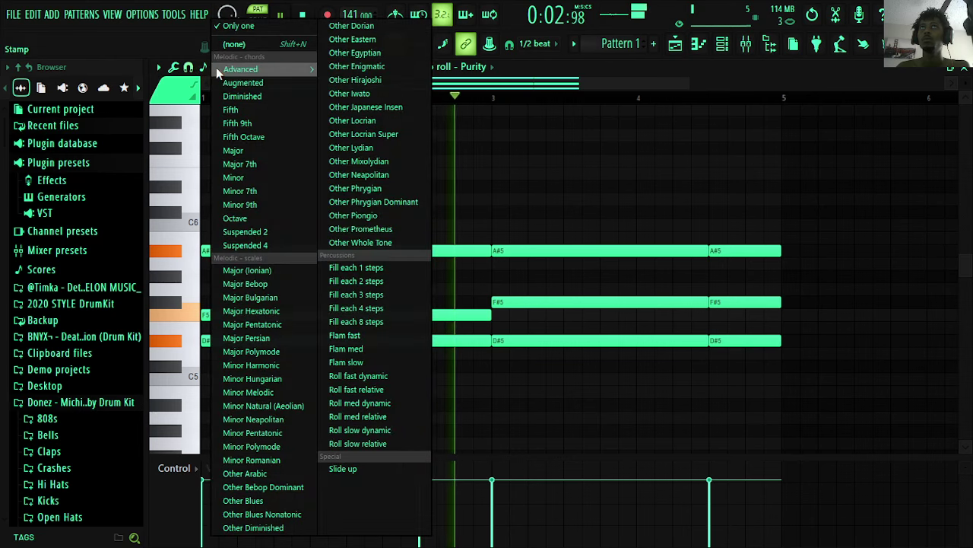
pyautogui.click(174, 67)
pyautogui.click(173, 67)
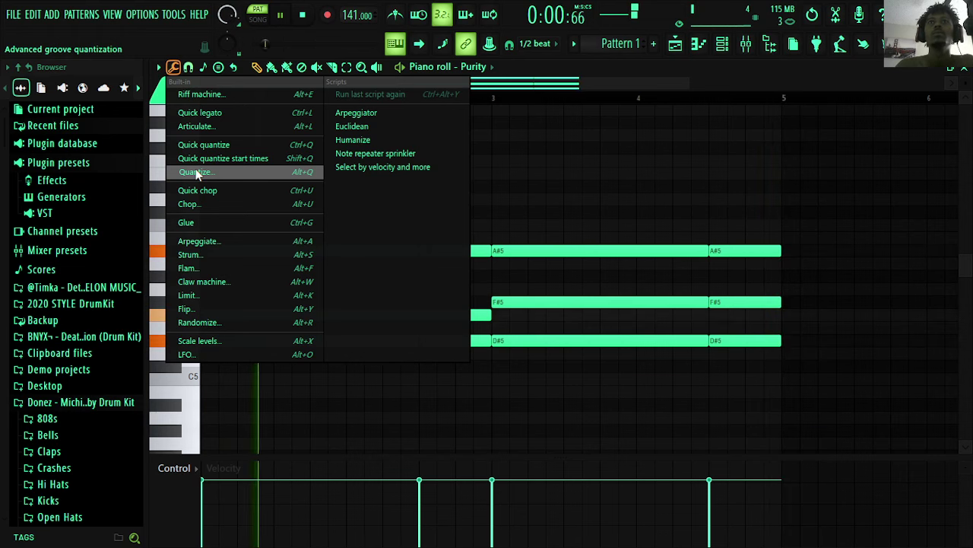
pyautogui.click(190, 254)
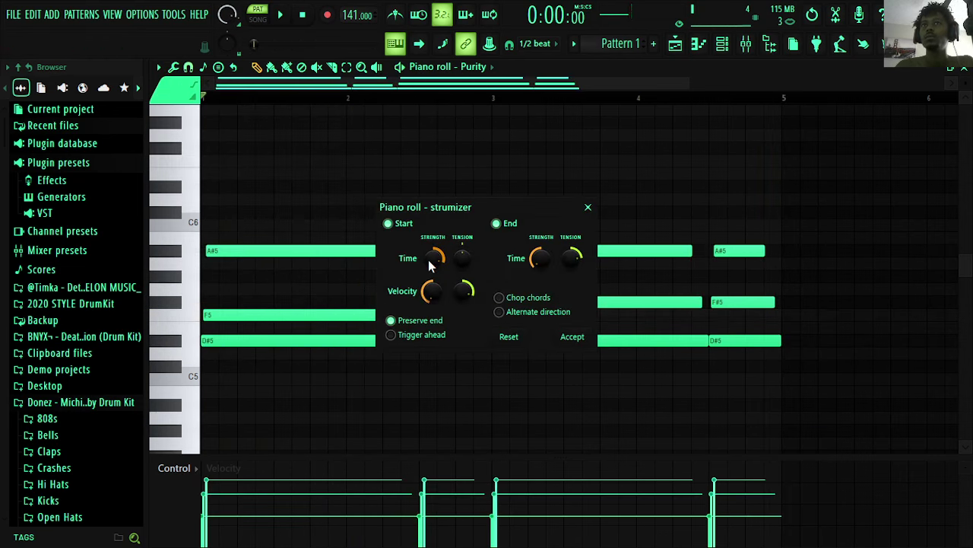
pyautogui.moveTo(438, 262); pyautogui.dragTo(438, 267)
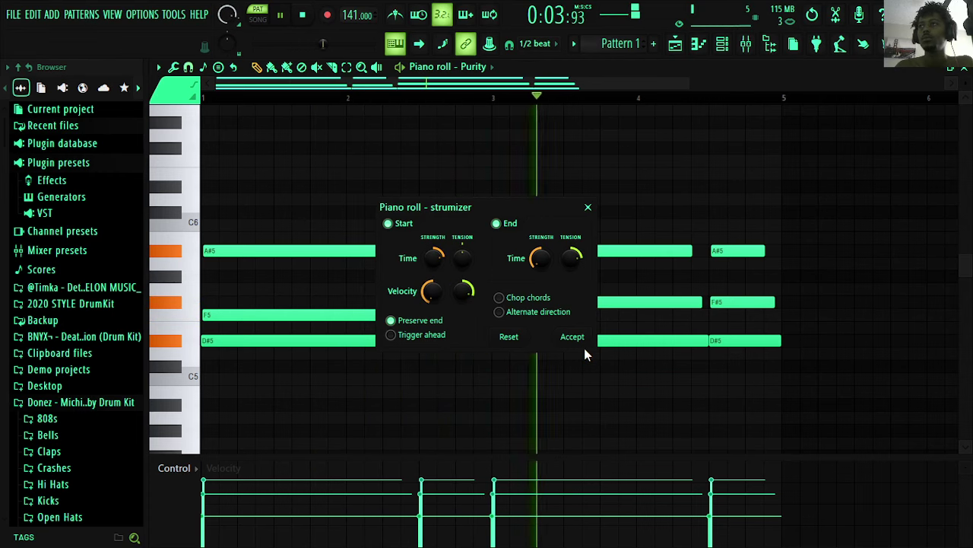
pyautogui.click(571, 336)
# - Insert a second Purity instrument channel before the Sampler and open its piano roll
pyautogui.click(753, 47)
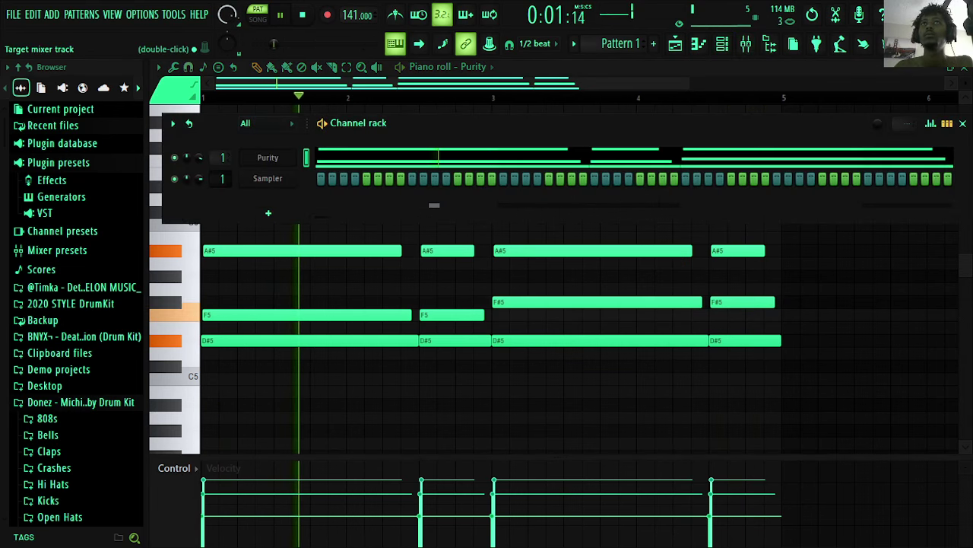
pyautogui.rightClick(293, 179)
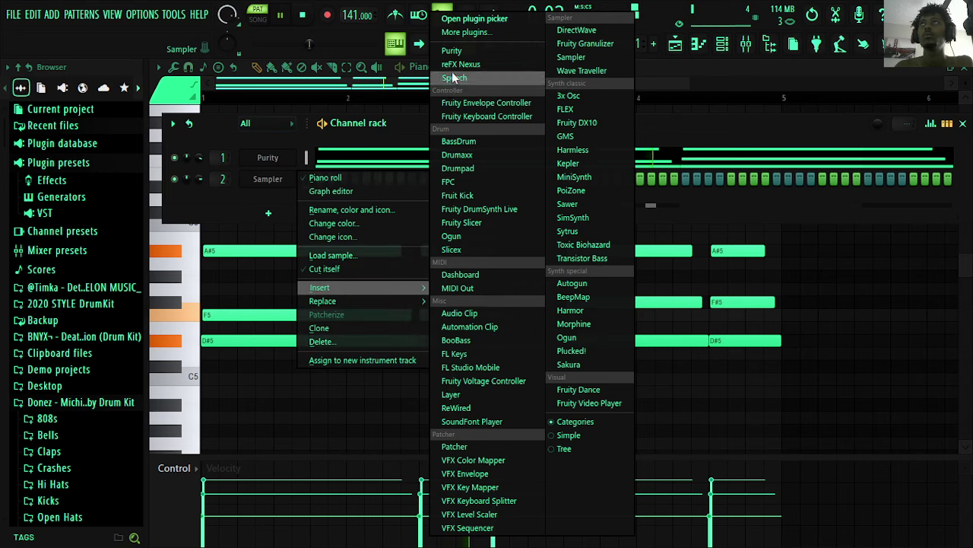
pyautogui.click(452, 51)
pyautogui.rightClick(289, 179)
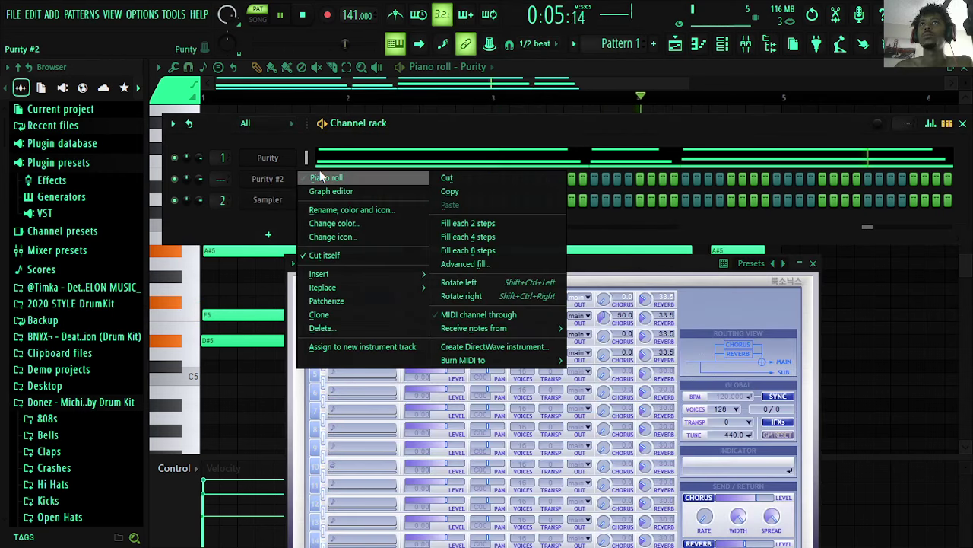
pyautogui.click(320, 176)
# - Draw half-beat melody notes: A#5, F5 and A#5 on beats 1, 2 and 4 of bar 1, plus A#5 and F5 on beats 1 and 2 of bar 2
pyautogui.click(204, 251)
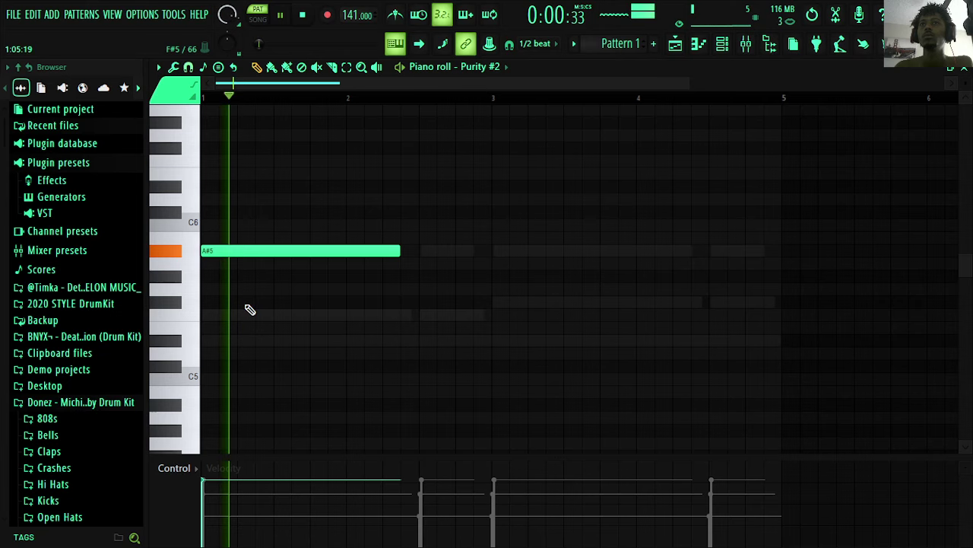
pyautogui.click(247, 313)
pyautogui.moveTo(399, 250); pyautogui.dragTo(217, 251)
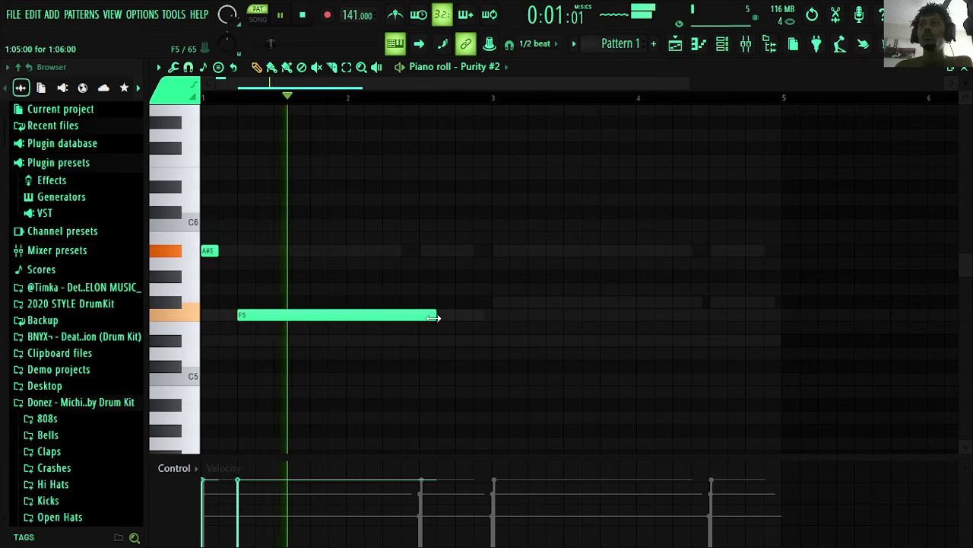
pyautogui.moveTo(437, 315); pyautogui.dragTo(193, 311)
pyautogui.click(318, 251)
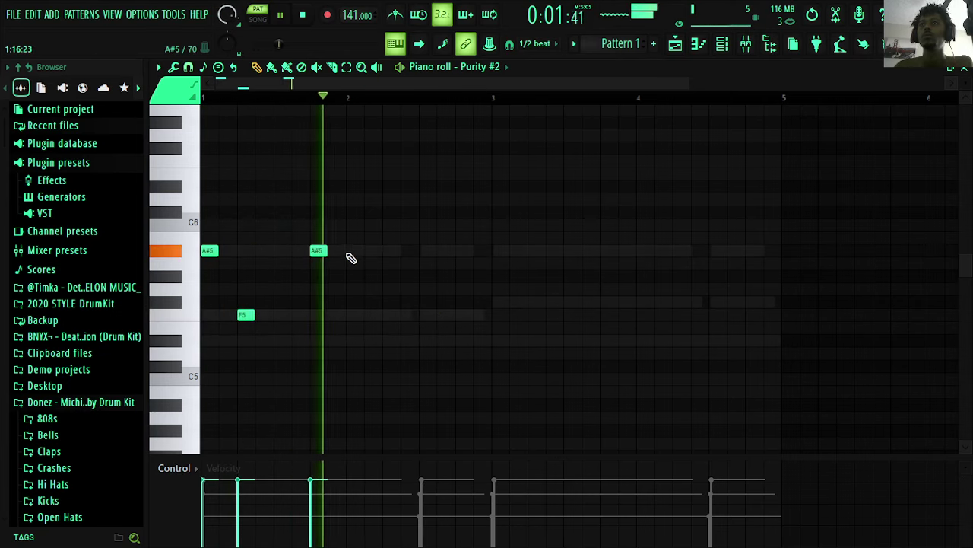
pyautogui.click(353, 251)
pyautogui.click(389, 314)
# - Draw half-beat notes in bar 3: A#5 on beat 1, F#5 on beat 2 and A#5 on beat 4
pyautogui.click(494, 252)
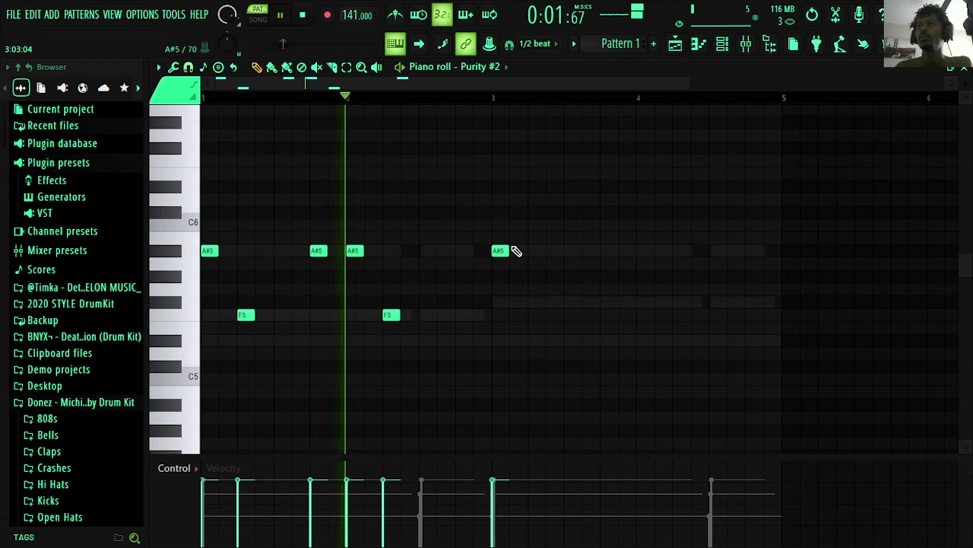
pyautogui.rightClick(496, 252)
pyautogui.click(493, 251)
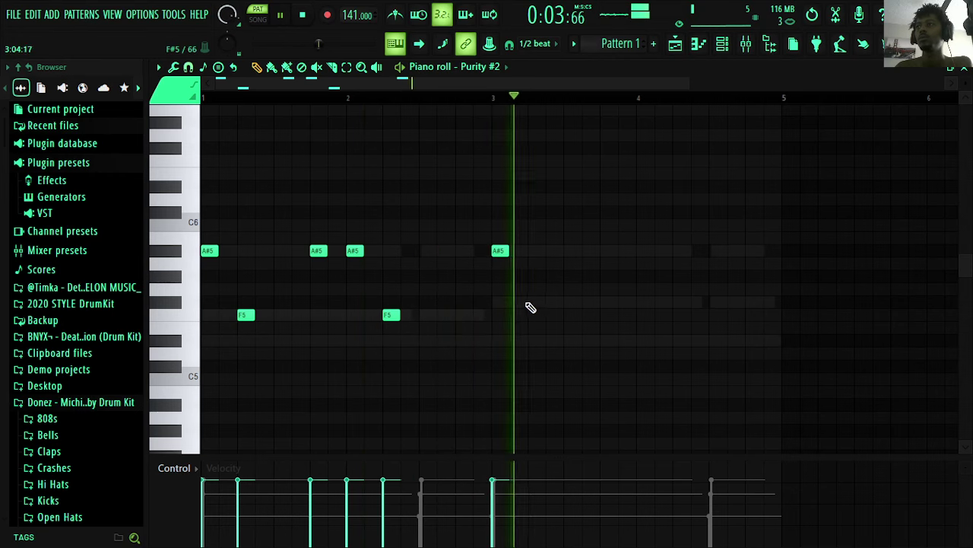
pyautogui.click(530, 303)
pyautogui.click(603, 251)
# - Draw half-beat notes in bar 4: A#5 on beat 1 and F#5 on beats 2, 3 and 4
pyautogui.click(657, 253)
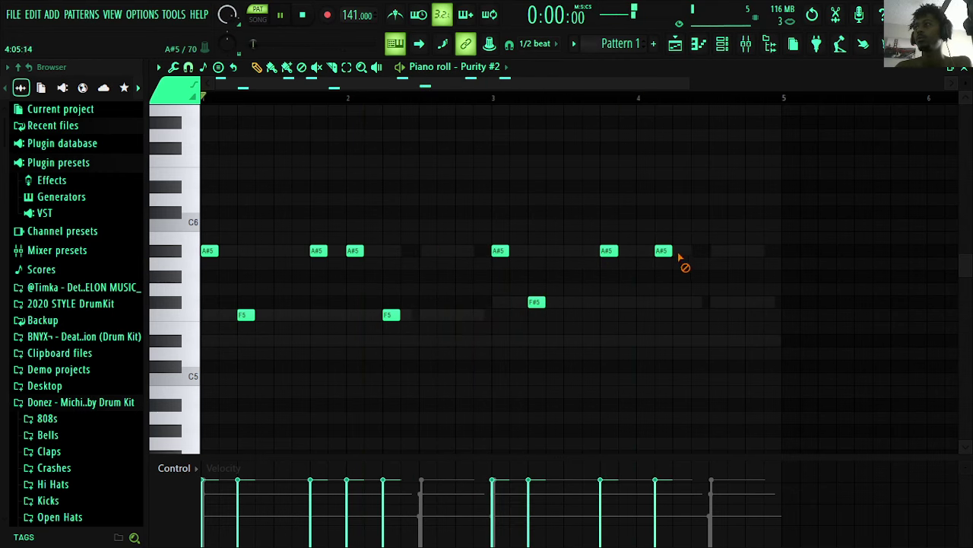
pyautogui.rightClick(665, 251)
pyautogui.click(639, 251)
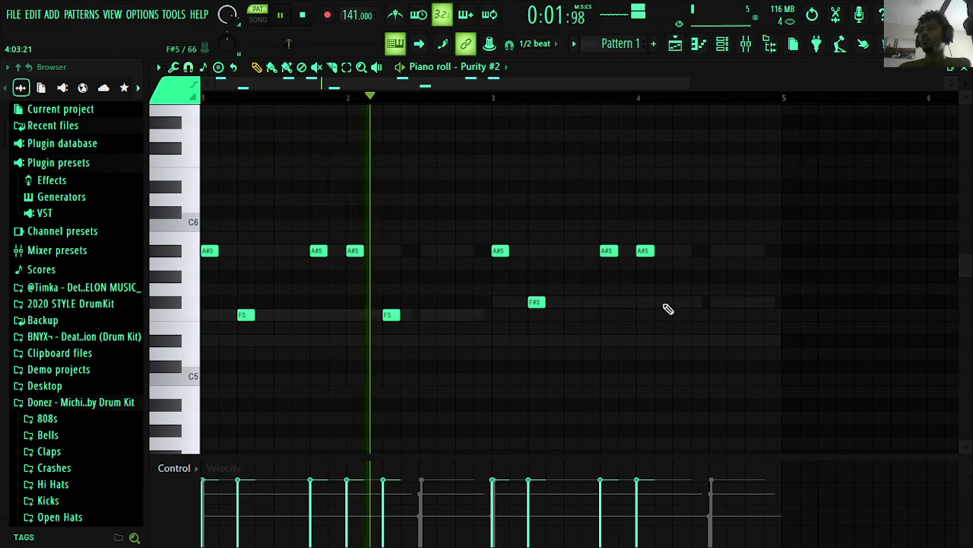
pyautogui.click(676, 303)
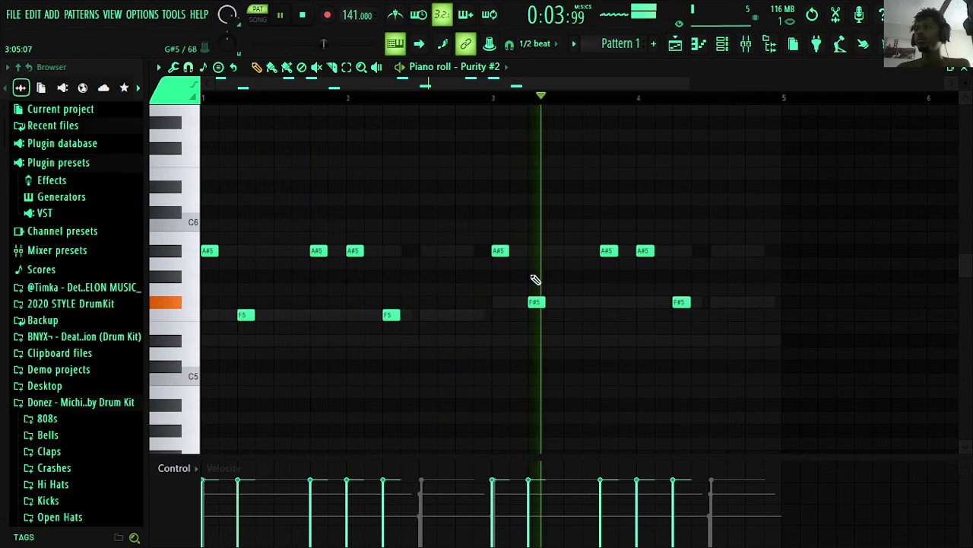
pyautogui.click(716, 302)
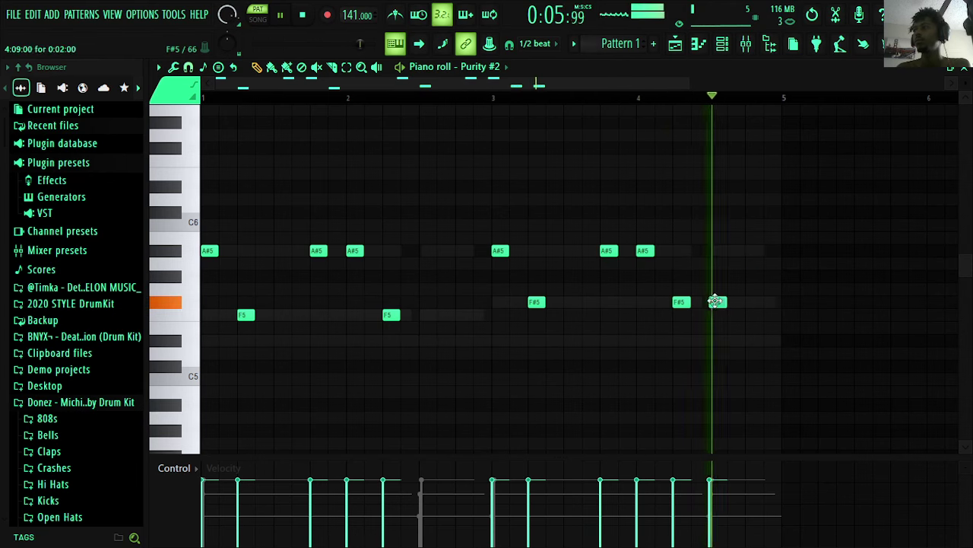
pyautogui.click(752, 301)
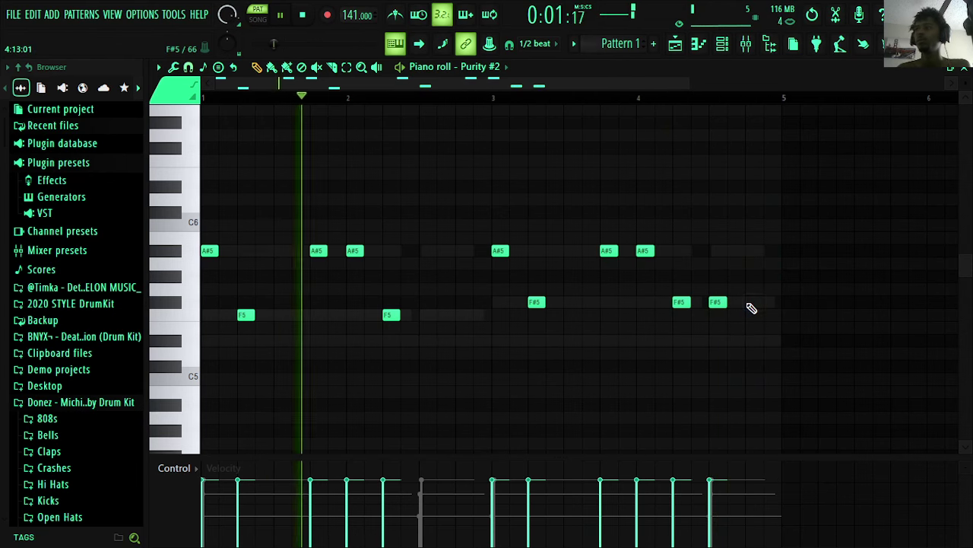
pyautogui.click(752, 301)
# - Transpose all of the Purity #2 melody notes up two octaves and close the piano roll
pyautogui.hotkey('ctrl', 'a')
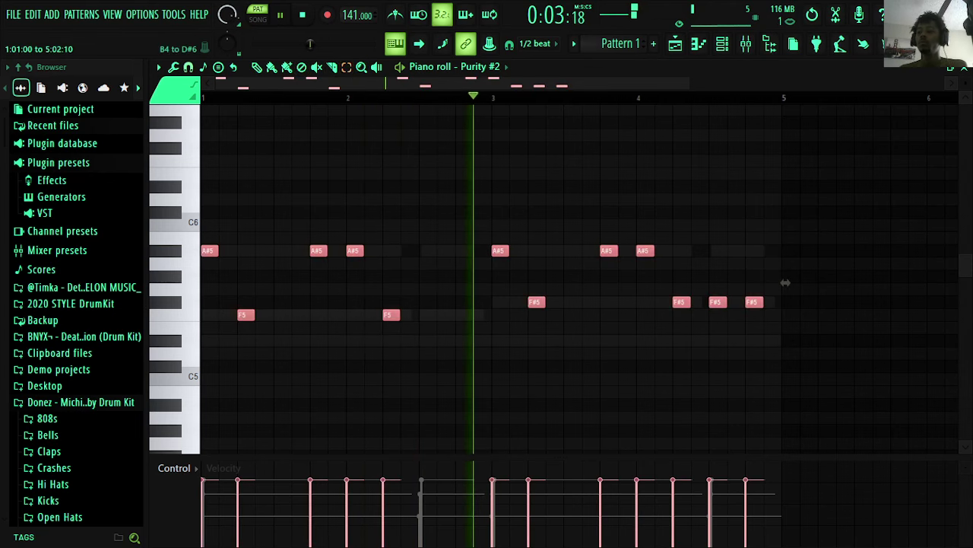
pyautogui.hotkey('ctrl', 'Up')
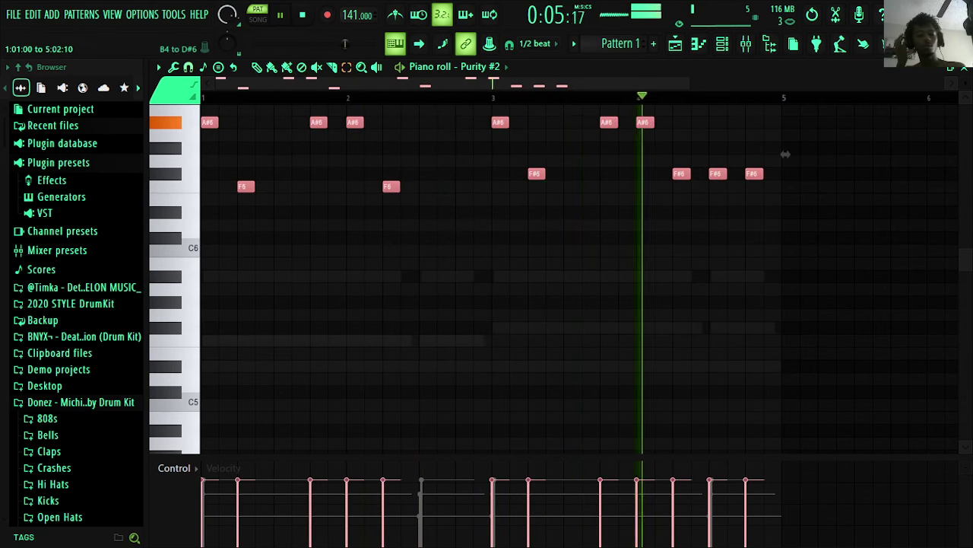
pyautogui.hotkey('ctrl', 'Up')
pyautogui.hotkey('ctrl', 'Up')
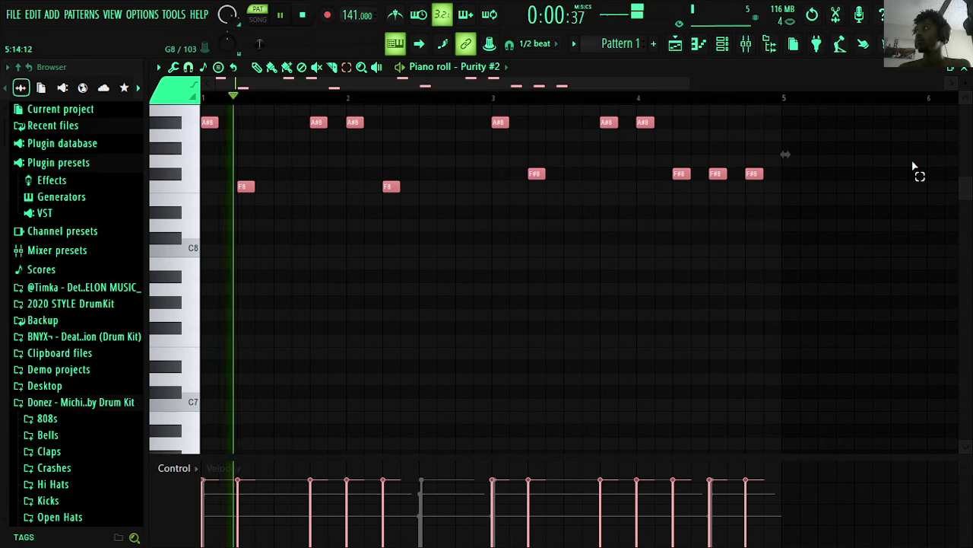
pyautogui.hotkey('ctrl', 'Down')
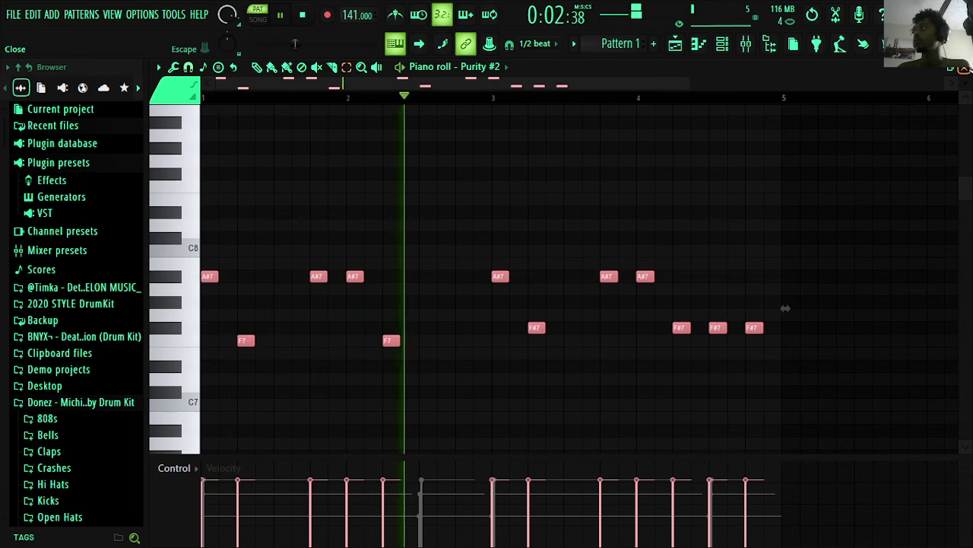
pyautogui.click(963, 69)
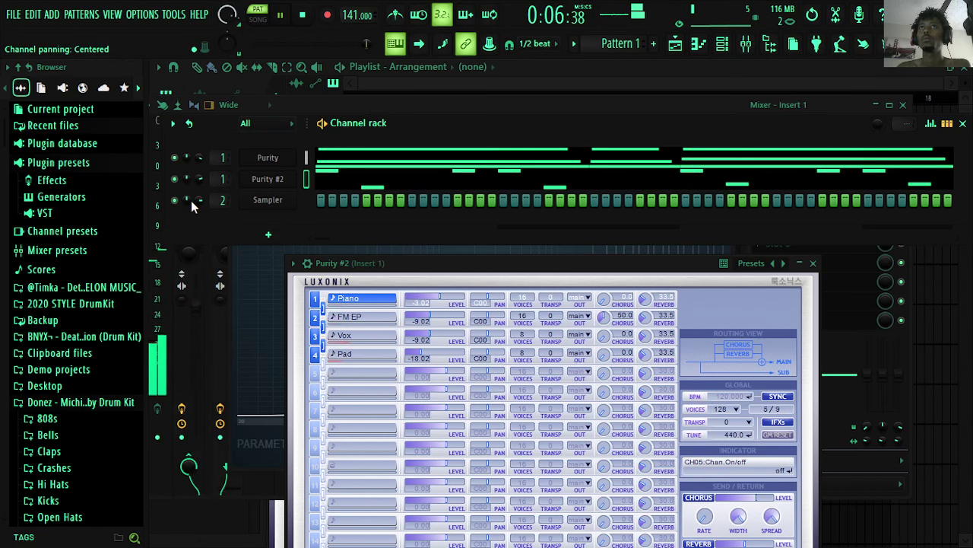
# - Insert a third Purity instrument channel before the Sampler
pyautogui.rightClick(272, 205)
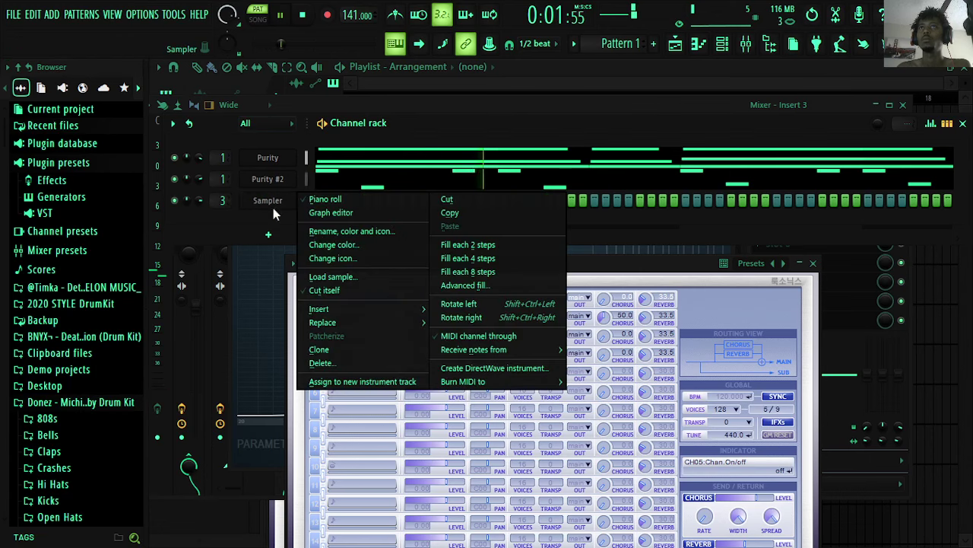
pyautogui.moveTo(352, 309)
pyautogui.click(497, 50)
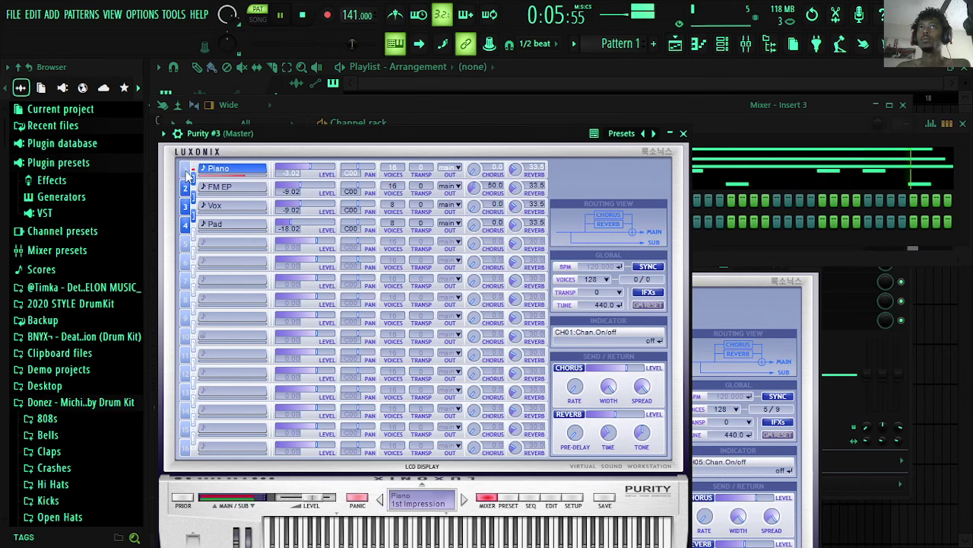
# - Copy the first Purity channel's chord notes into Purity #3 and route Purity #3 to mixer track 1
pyautogui.click(714, 127)
pyautogui.rightClick(289, 161)
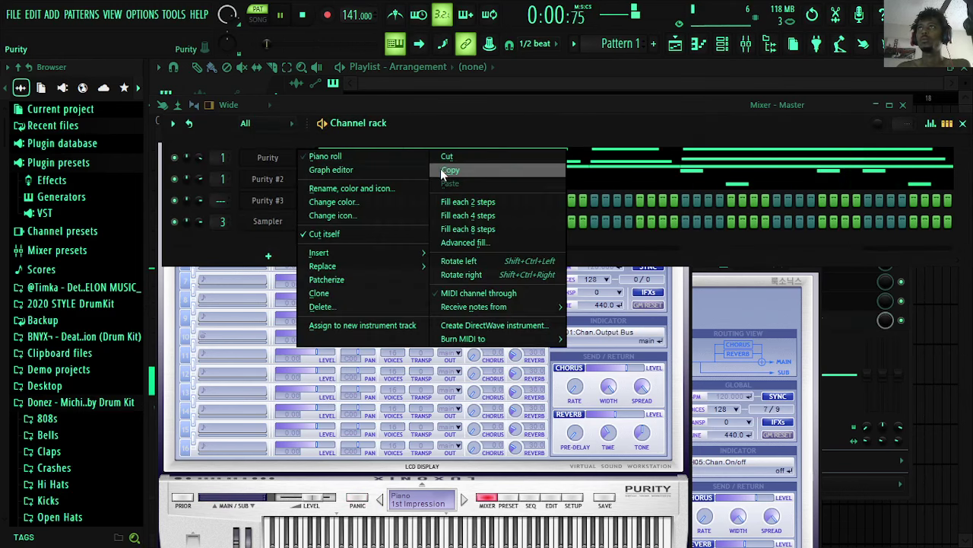
pyautogui.click(441, 170)
pyautogui.rightClick(287, 199)
pyautogui.click(451, 226)
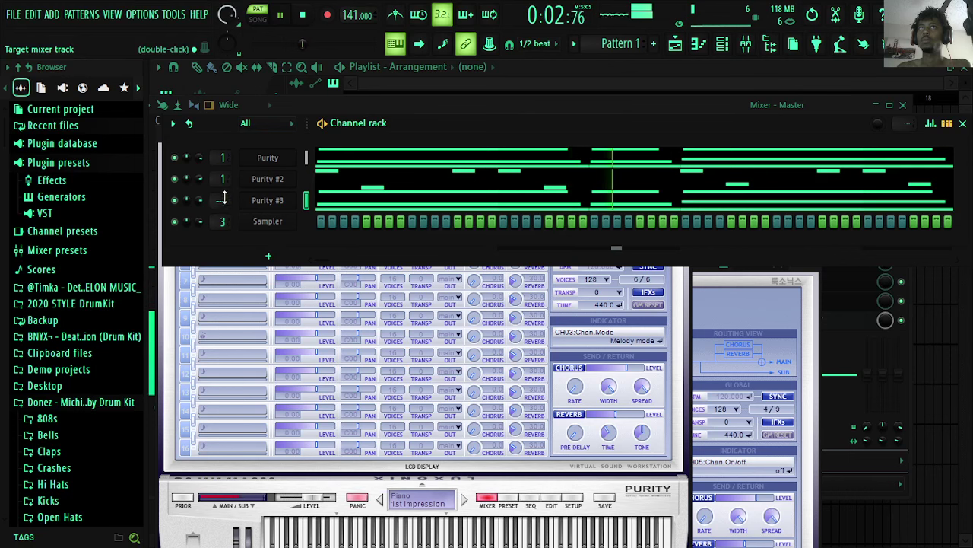
# - Load the Octapad preset from the Slow Synth category into Purity #3 and close its window
pyautogui.click(276, 204)
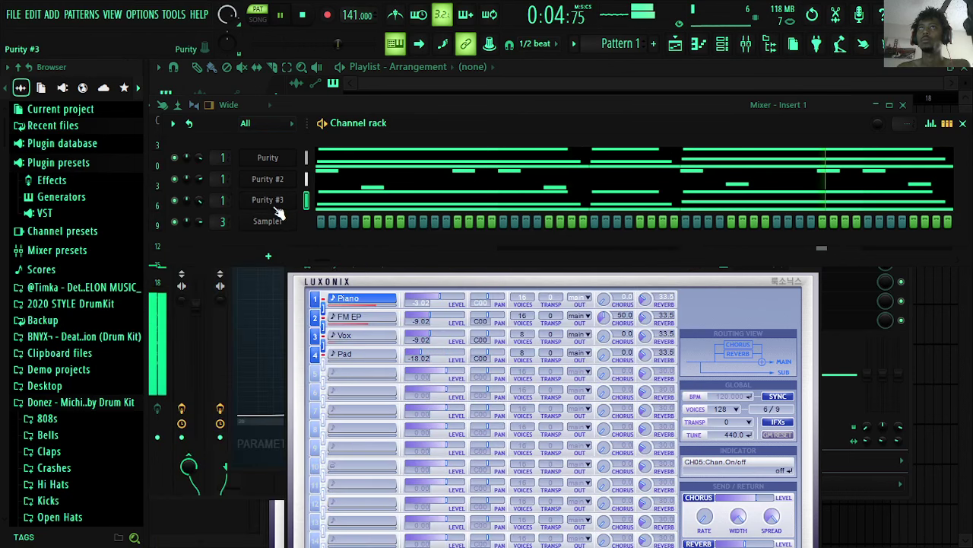
pyautogui.click(276, 203)
pyautogui.moveTo(501, 136); pyautogui.dragTo(510, 82)
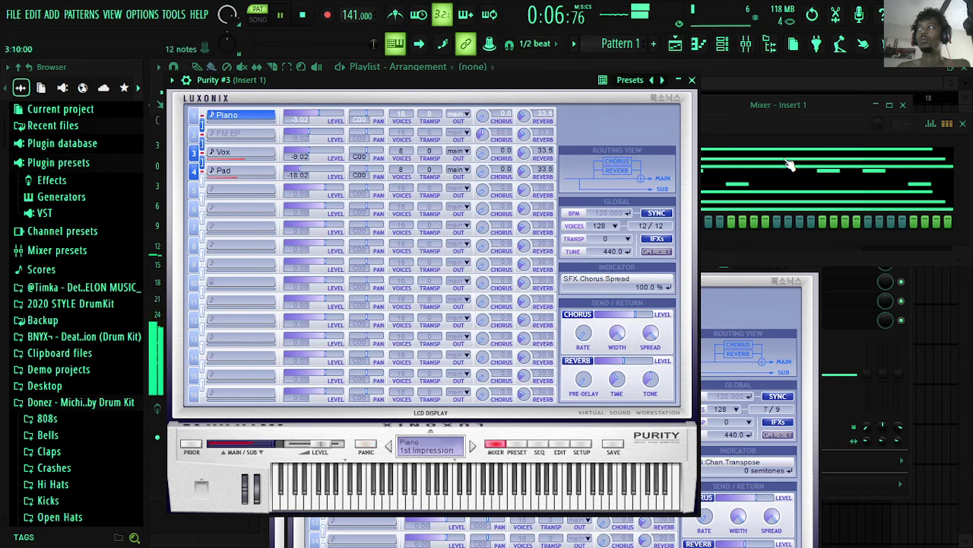
pyautogui.click(765, 124)
pyautogui.click(413, 85)
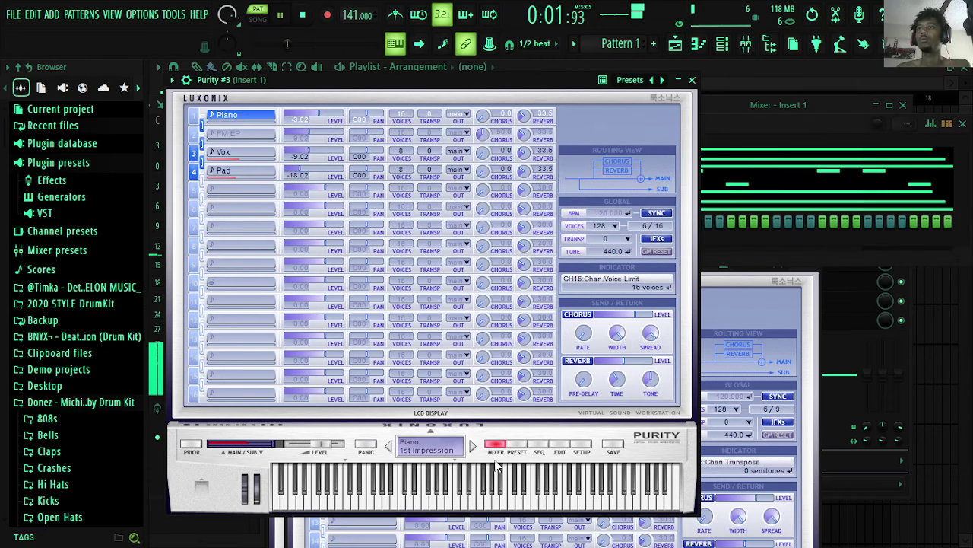
pyautogui.click(523, 448)
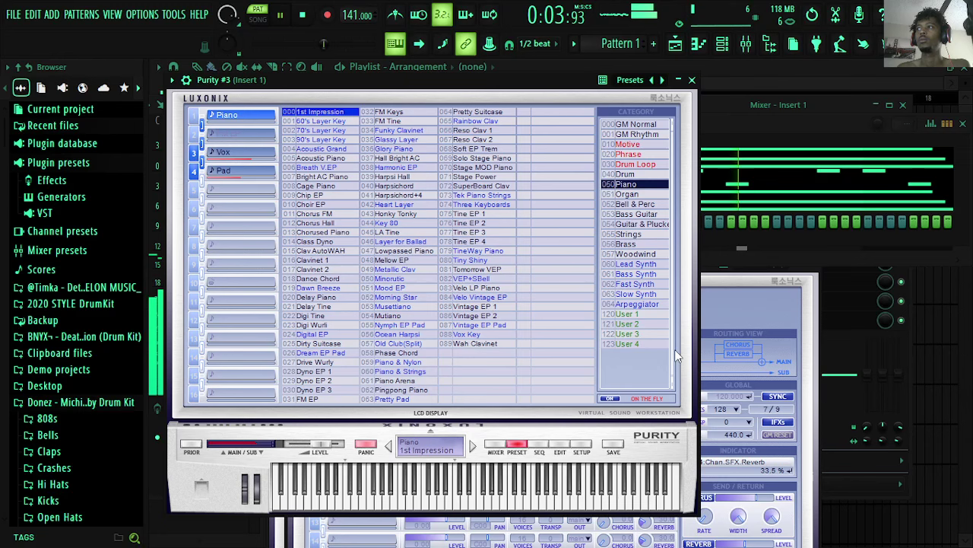
pyautogui.click(631, 285)
pyautogui.click(621, 295)
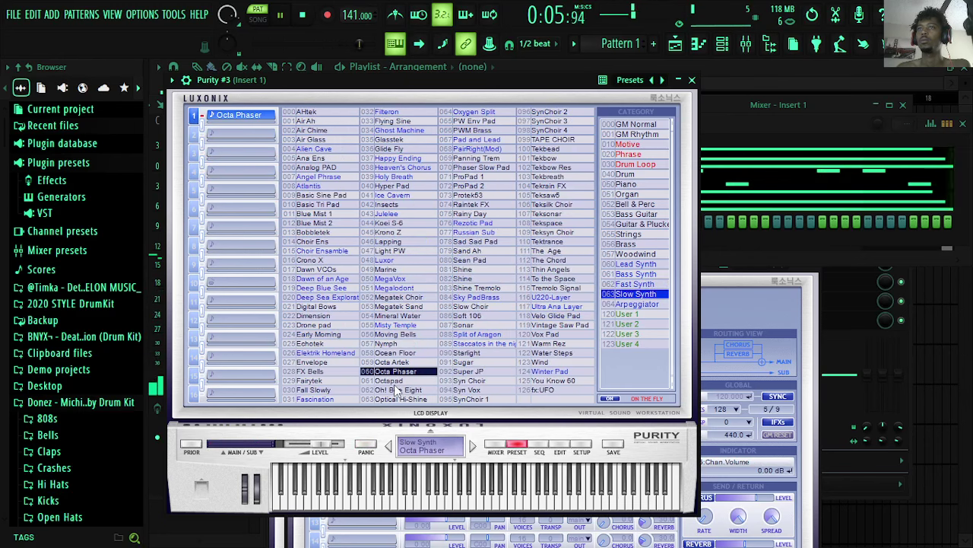
pyautogui.click(691, 79)
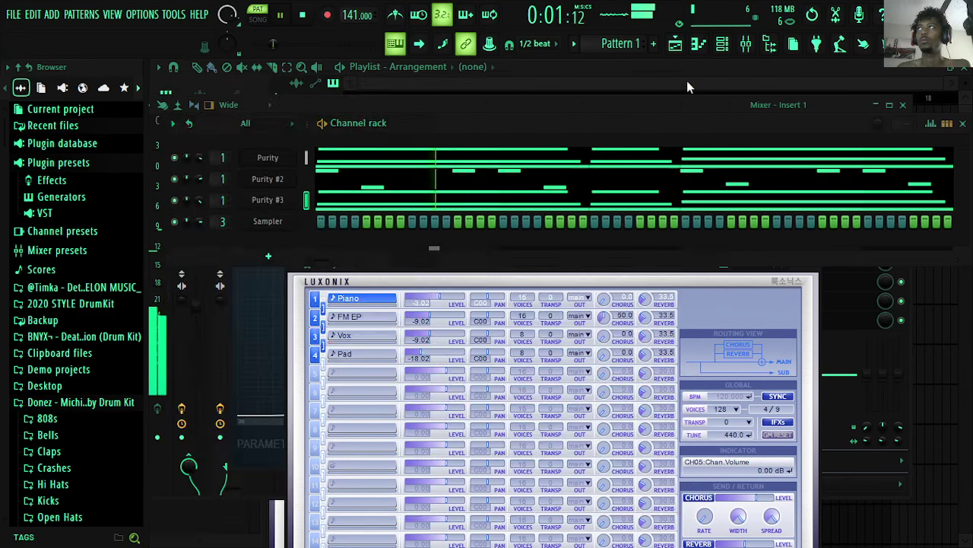
# - Close the mixer and check Purity #3's output level in its instrument window, closing that window again
pyautogui.click(817, 271)
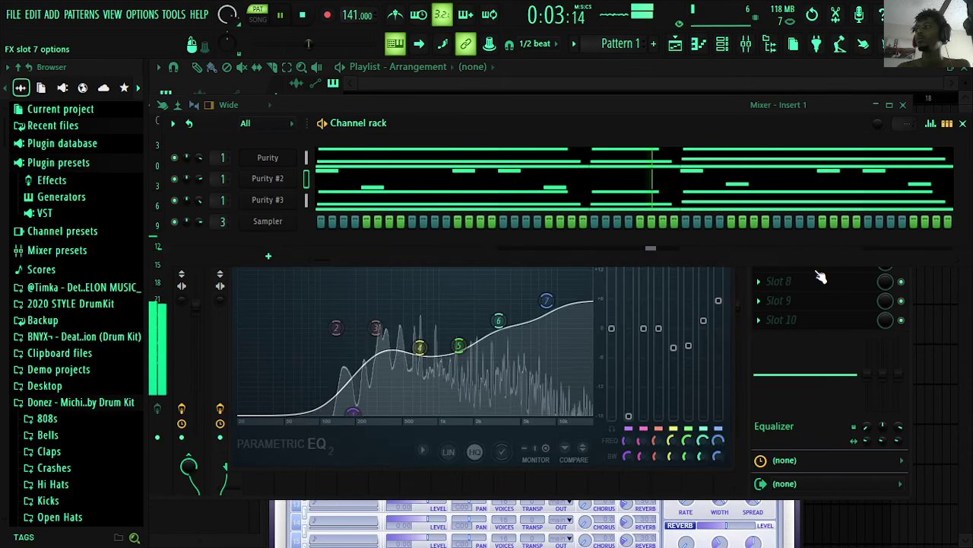
pyautogui.click(910, 340)
pyautogui.click(903, 104)
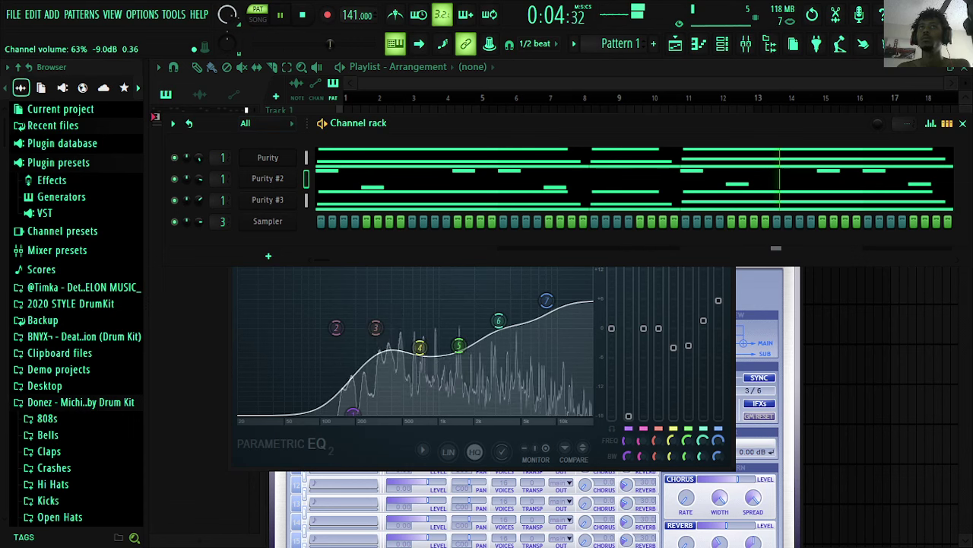
pyautogui.click(268, 200)
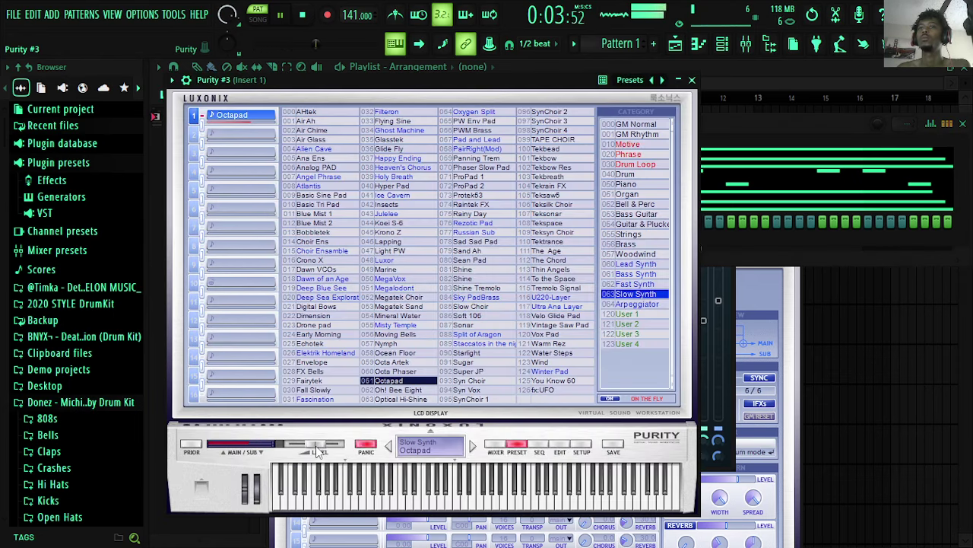
pyautogui.click(692, 79)
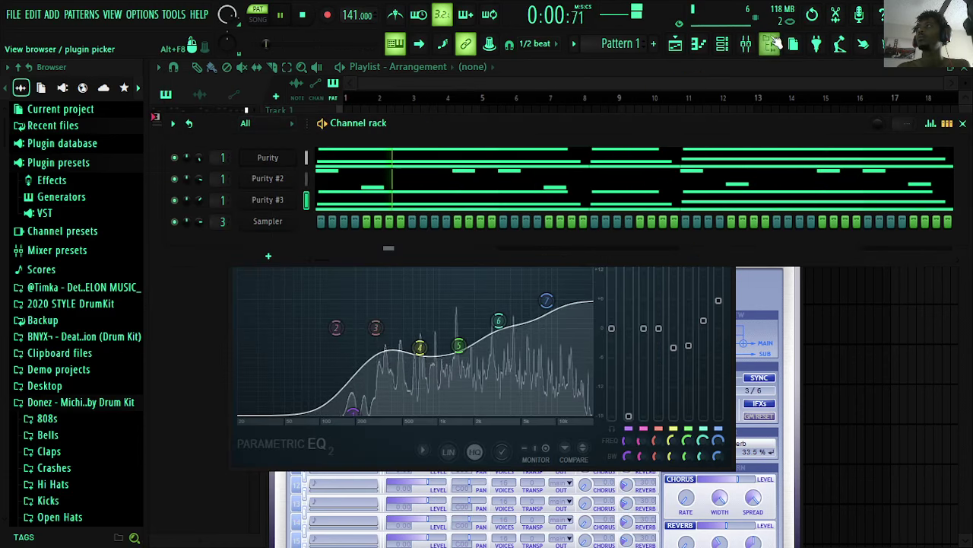
# - Add Fruity Reeverb 2 to slot 3 of mixer Insert 1, and close the mixer and the open plugin windows
pyautogui.click(746, 43)
pyautogui.click(787, 188)
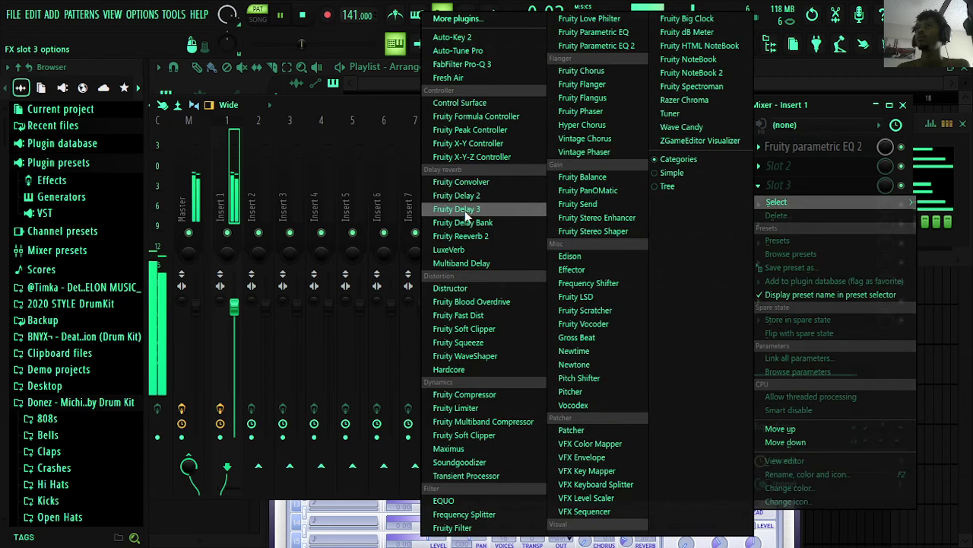
pyautogui.click(467, 234)
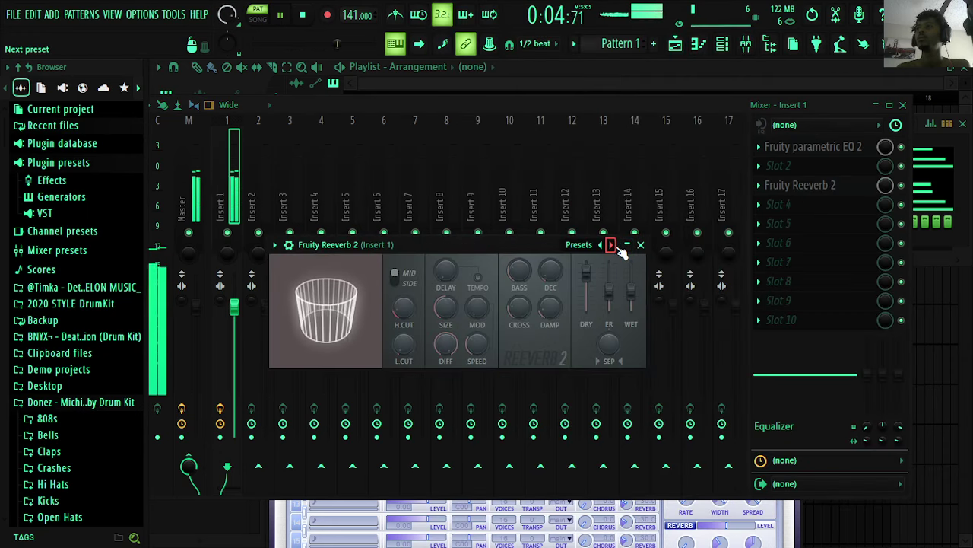
pyautogui.click(903, 104)
pyautogui.click(641, 244)
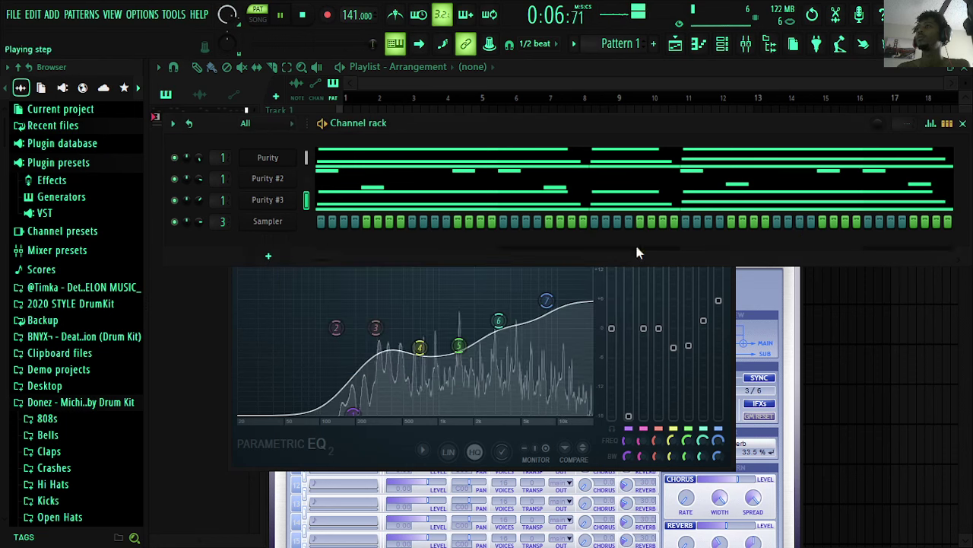
pyautogui.click(730, 206)
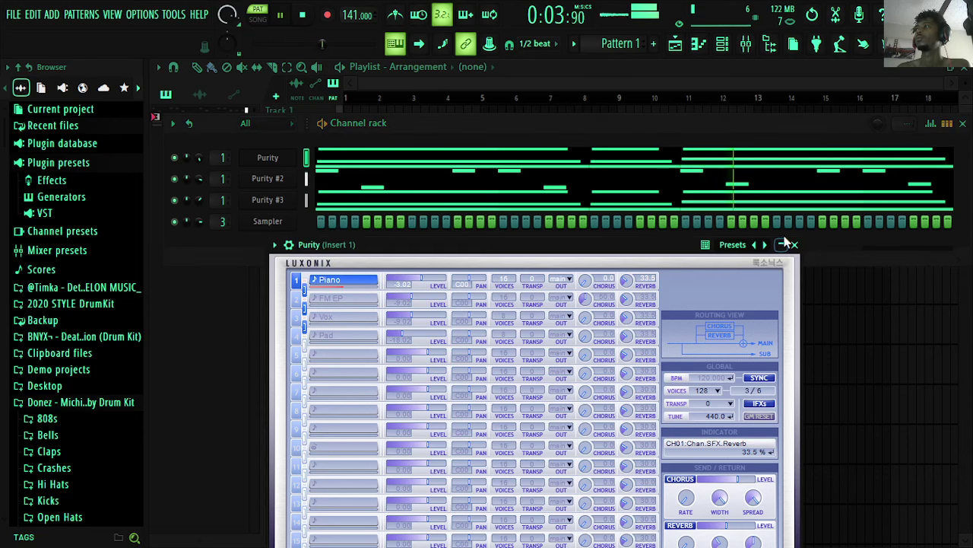
pyautogui.click(795, 245)
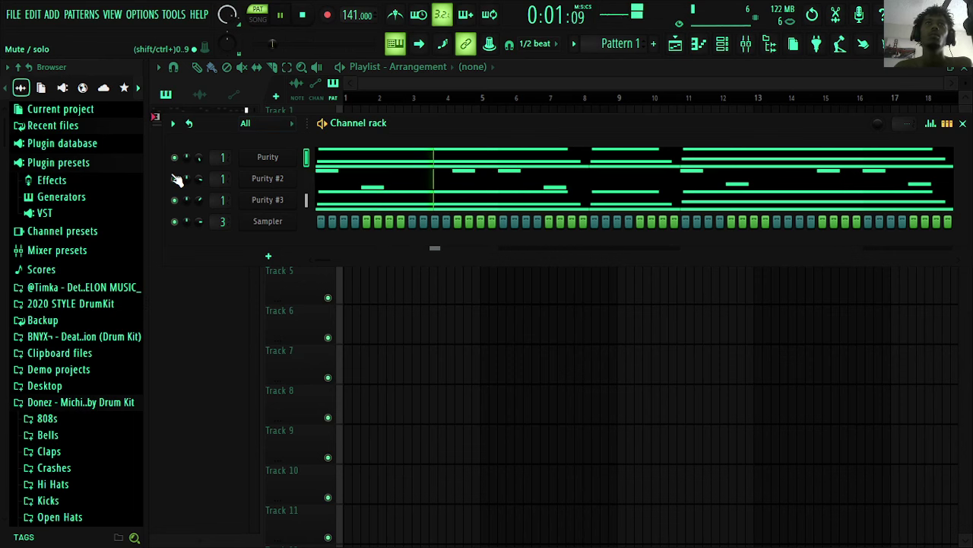
# - Expand the Current project and Recent files folders in the browser
pyautogui.click(65, 114)
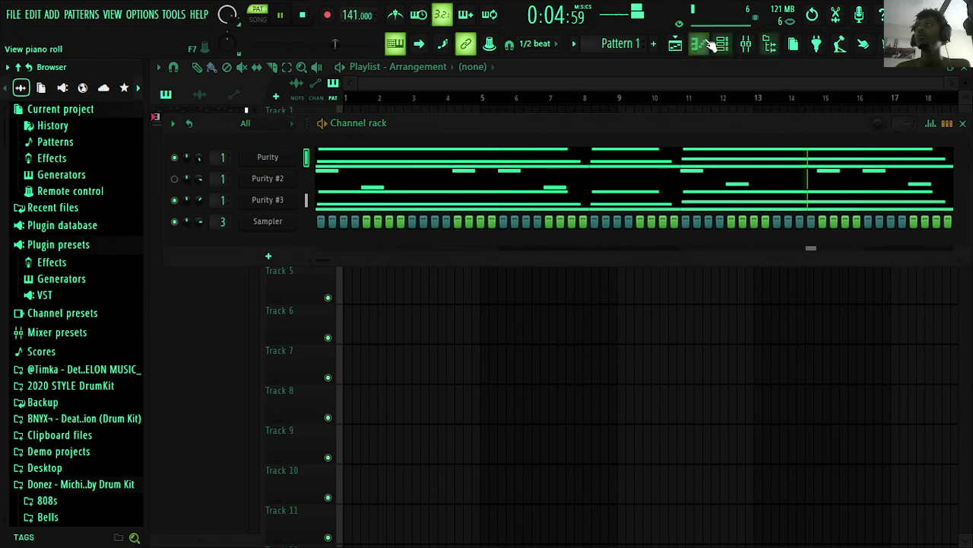
pyautogui.click(769, 43)
pyautogui.click(770, 43)
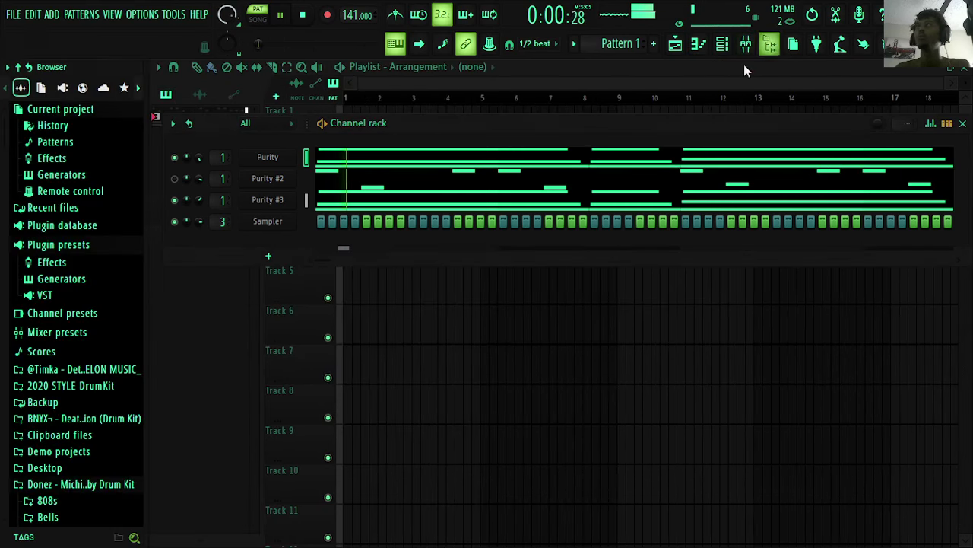
pyautogui.click(54, 125)
pyautogui.click(64, 115)
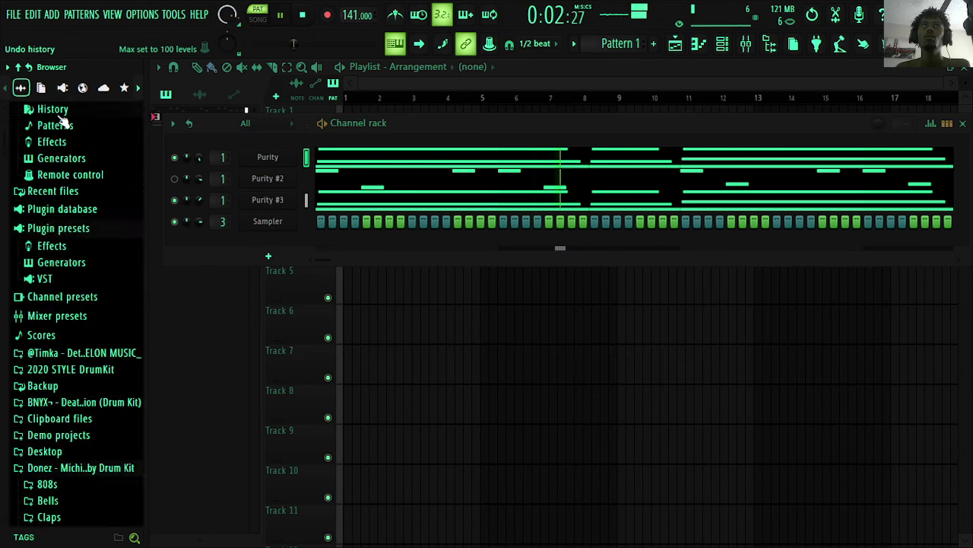
pyautogui.click(62, 191)
pyautogui.click(62, 191)
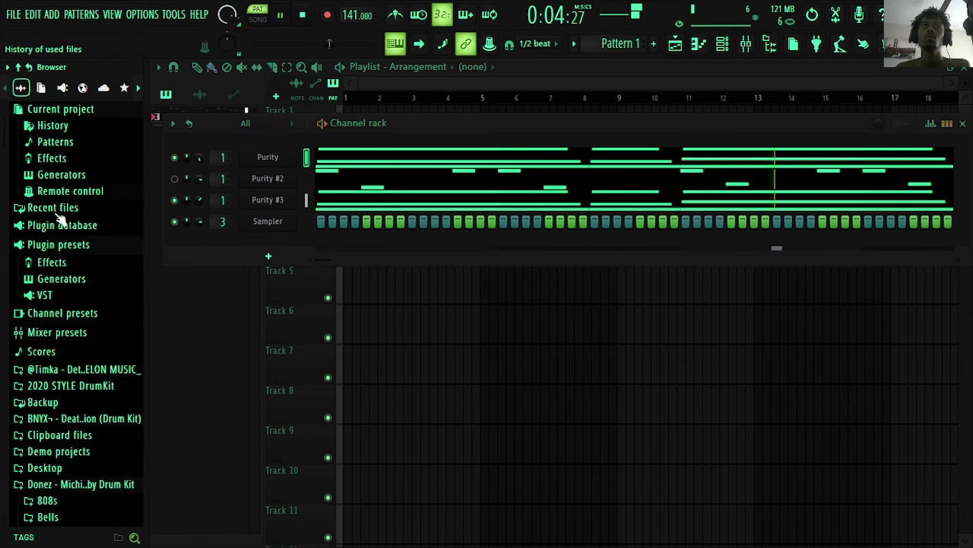
pyautogui.click(61, 208)
# - Look through the recent files and drum kit folders, previewing Donez - Snare (8) and Donez - Snare (16)
pyautogui.scroll(-10, 68, 231)
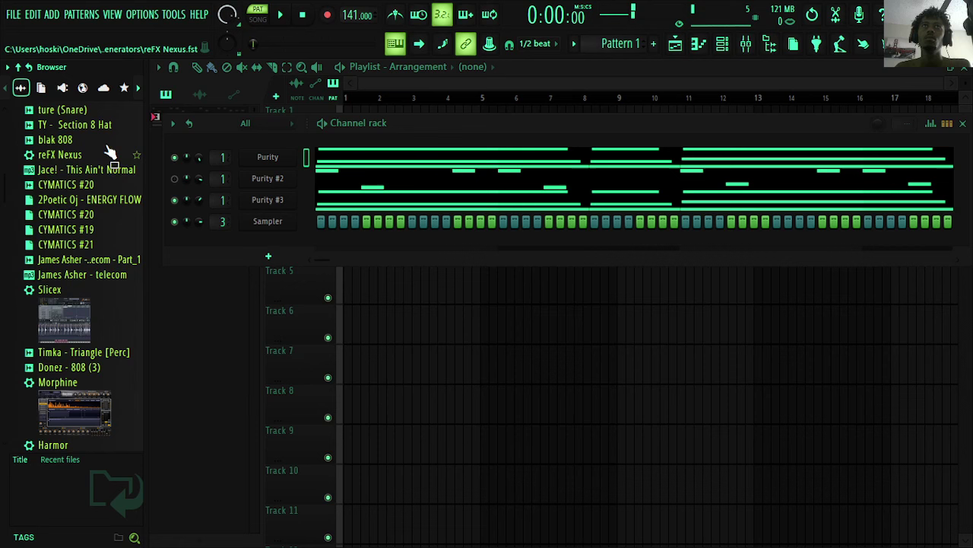
pyautogui.scroll(4, 97, 330)
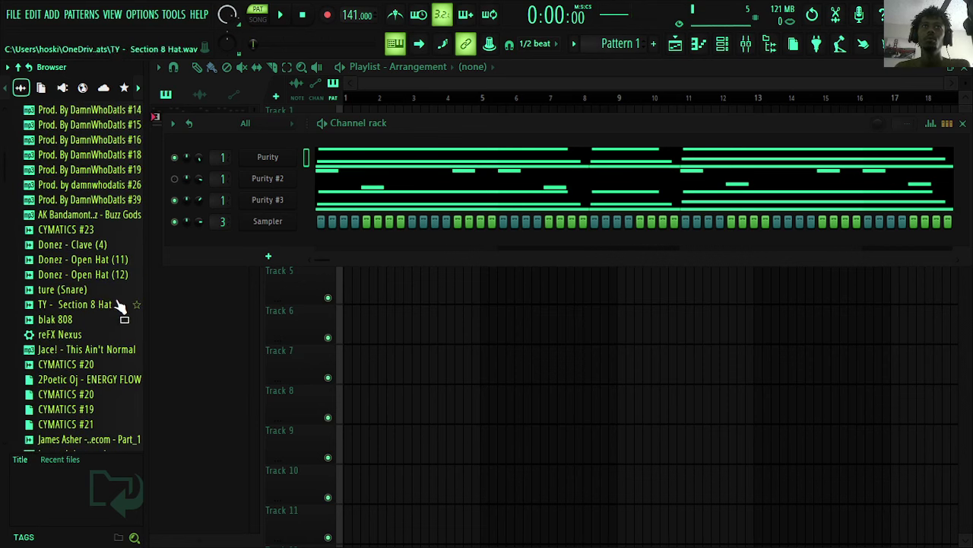
pyautogui.scroll(-10, 109, 270)
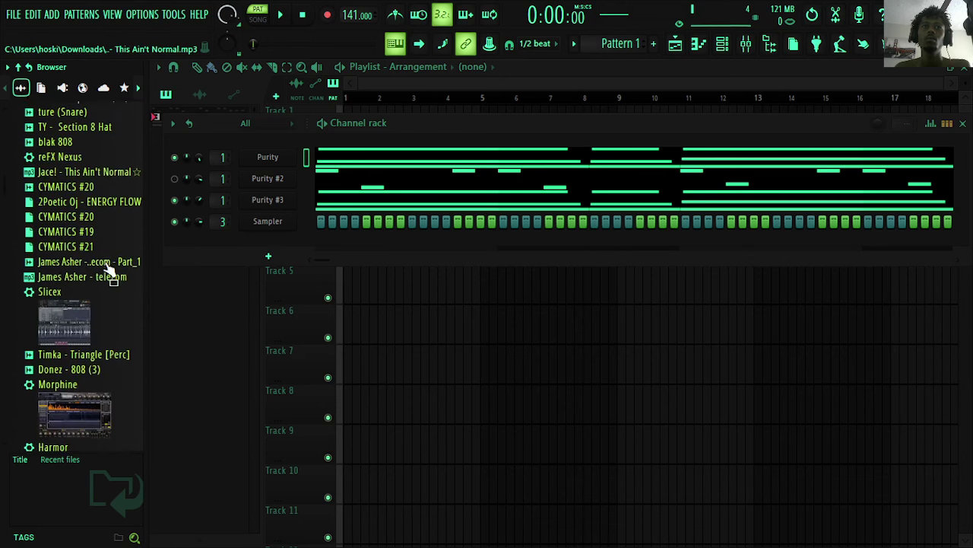
pyautogui.scroll(-1, 109, 271)
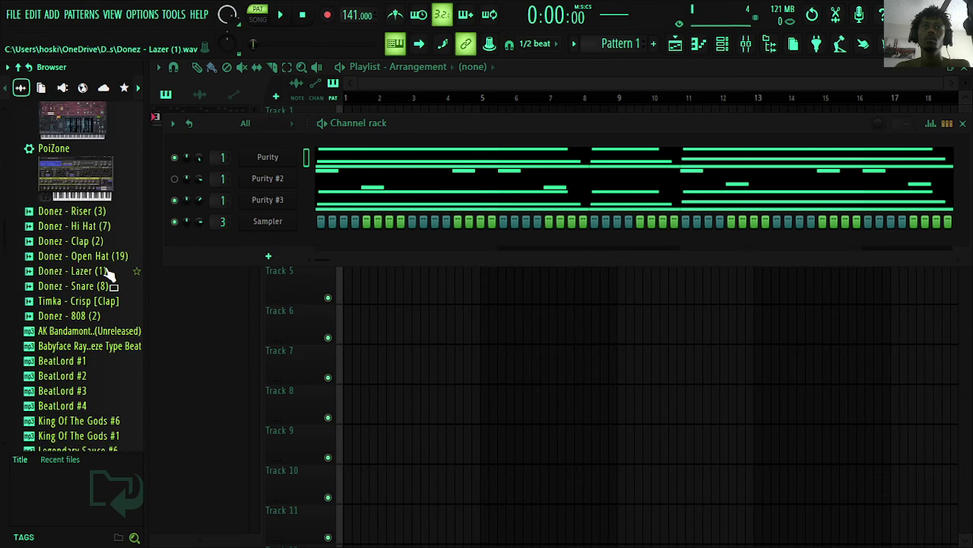
pyautogui.click(106, 286)
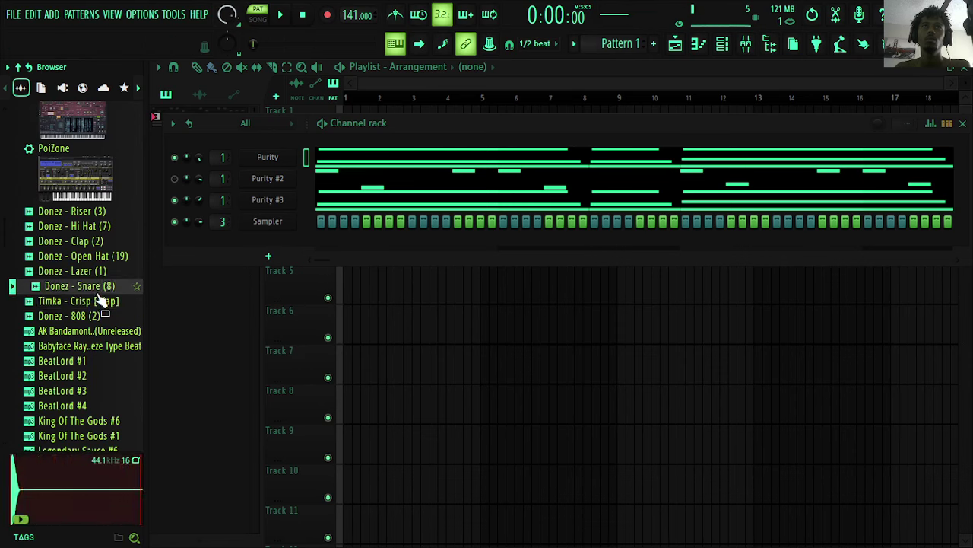
pyautogui.scroll(15, 99, 298)
pyautogui.click(99, 385)
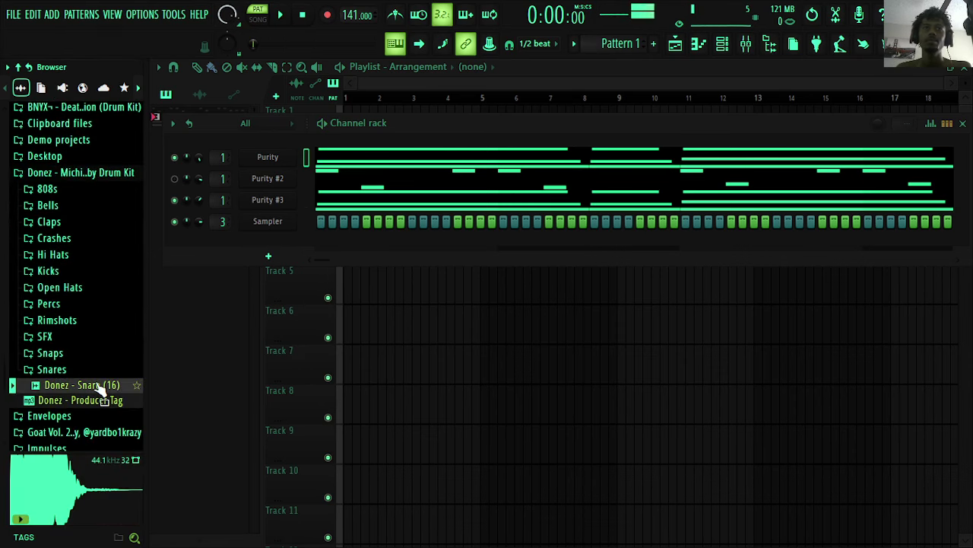
# - Audition Snares (9) to (12) in the Donez kit's Snares folder and load Donez - Snare (12) onto the Sampler channel
pyautogui.click(64, 371)
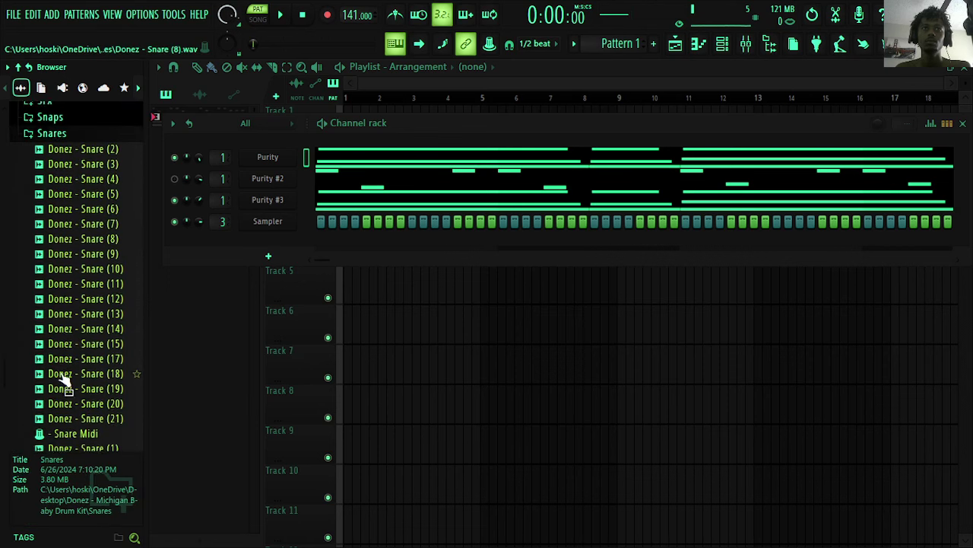
pyautogui.click(111, 248)
pyautogui.click(104, 267)
pyautogui.click(105, 281)
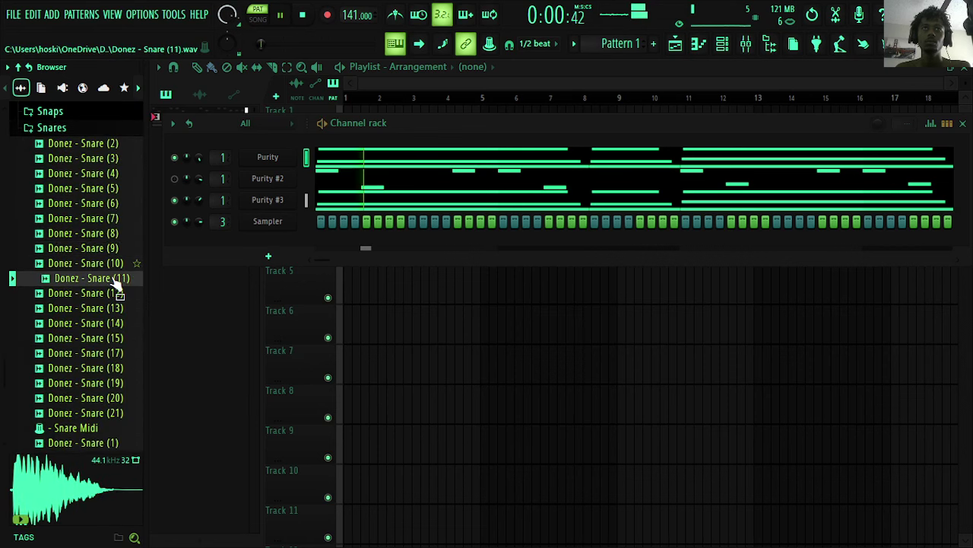
pyautogui.click(110, 294)
pyautogui.moveTo(110, 295); pyautogui.dragTo(296, 221)
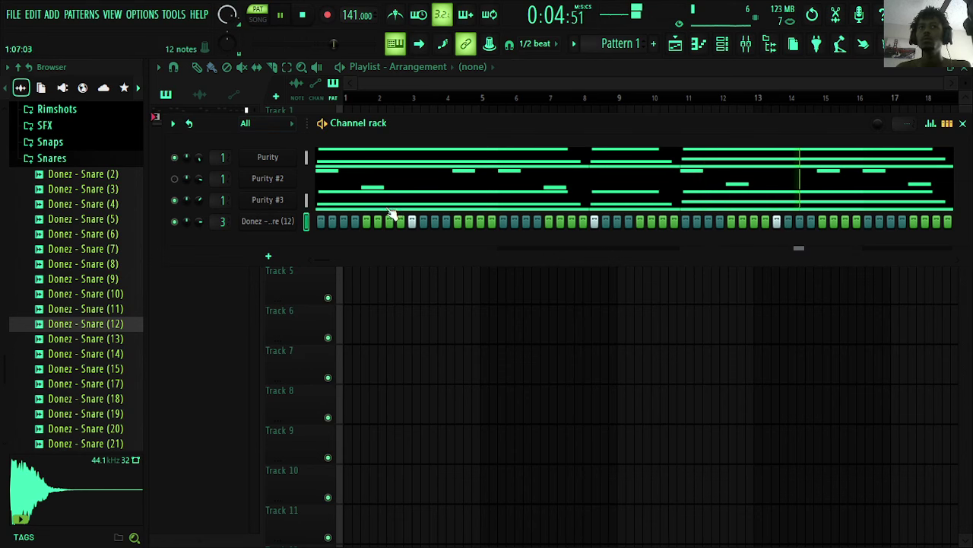
# - Collapse the Snares folder and search the recent files for an open hat, previewing Donez - Open Hat (19)
pyautogui.click(53, 158)
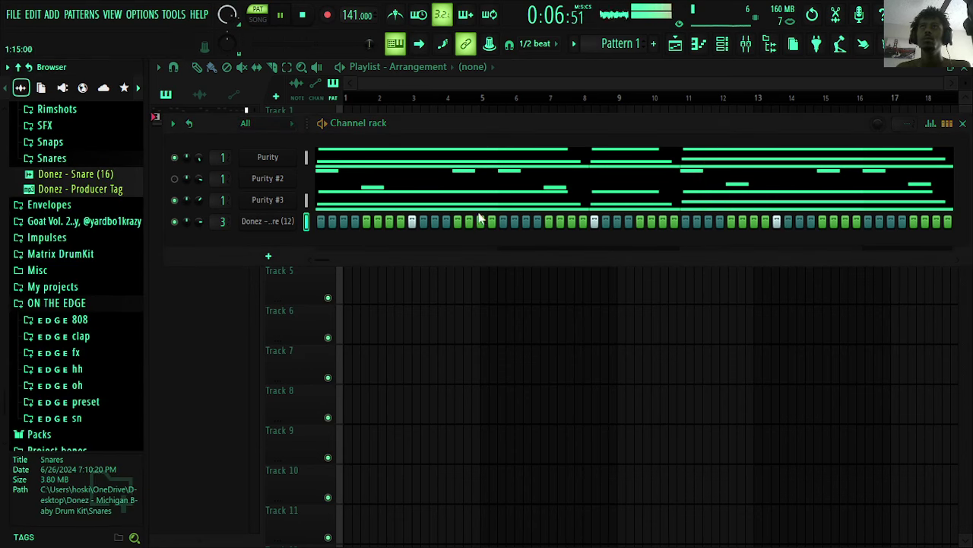
pyautogui.scroll(1, 210, 192)
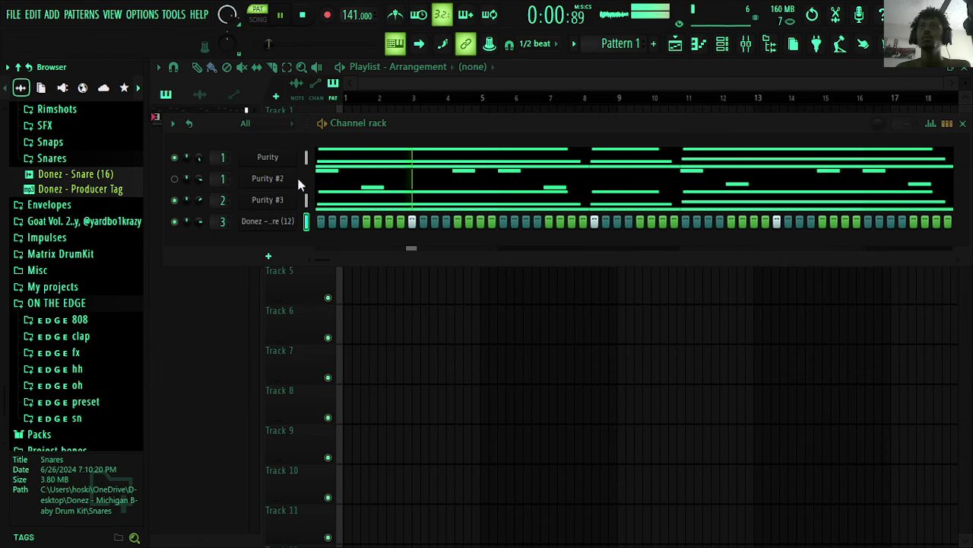
pyautogui.scroll(12, 72, 171)
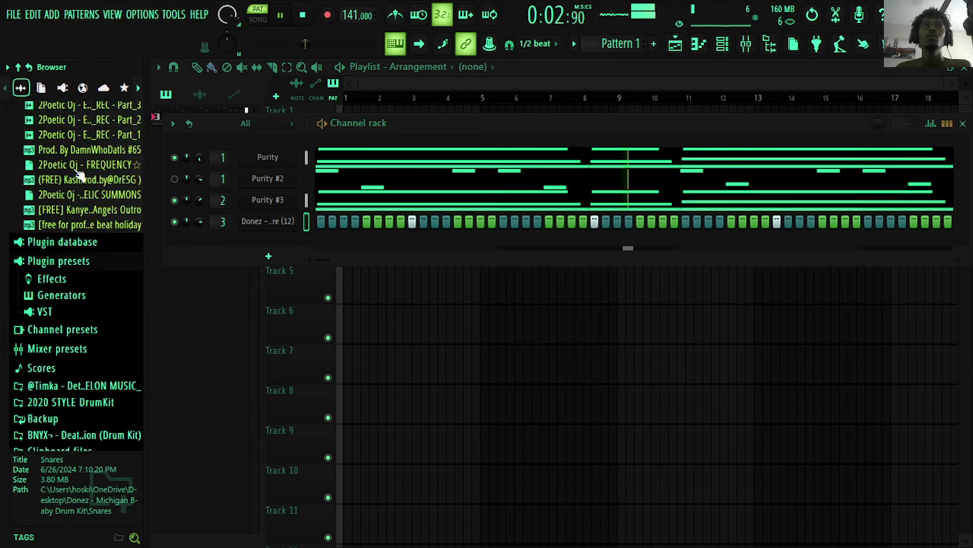
pyautogui.scroll(6, 78, 174)
pyautogui.scroll(10, 85, 171)
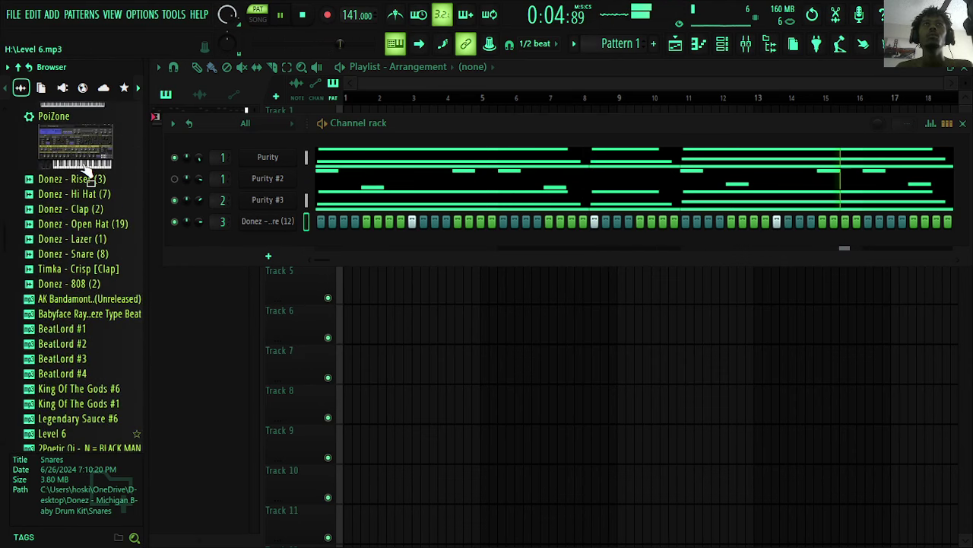
pyautogui.press('Up')
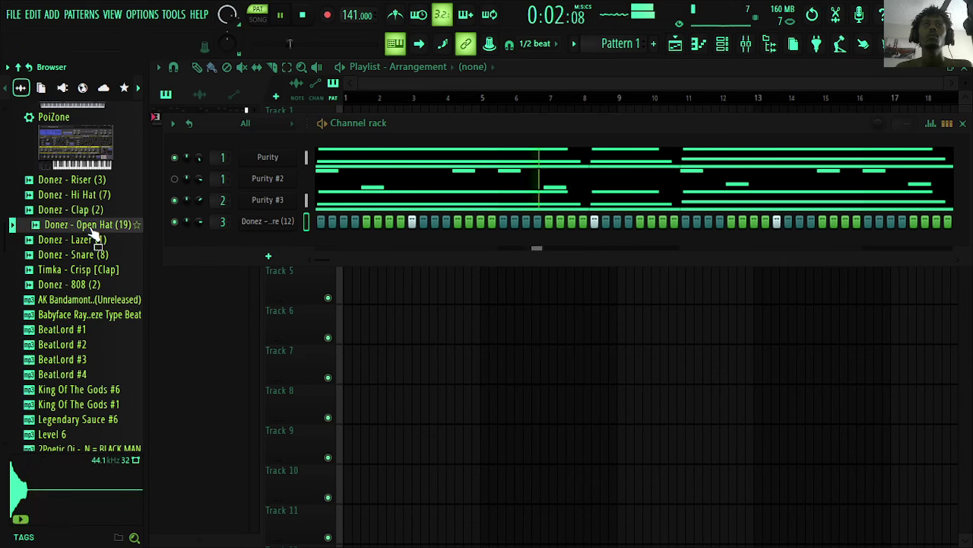
pyautogui.scroll(-15, 92, 229)
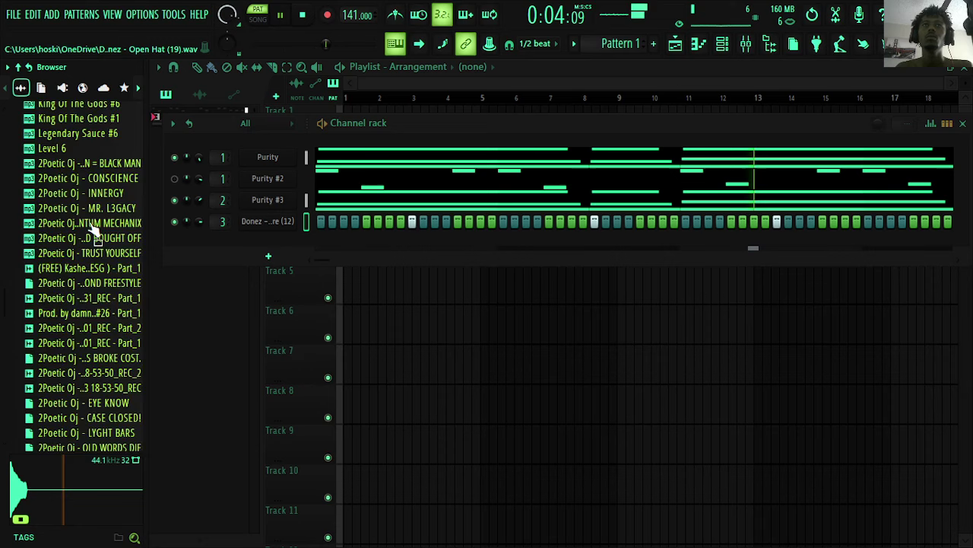
pyautogui.scroll(20, 91, 228)
pyautogui.scroll(8, 92, 232)
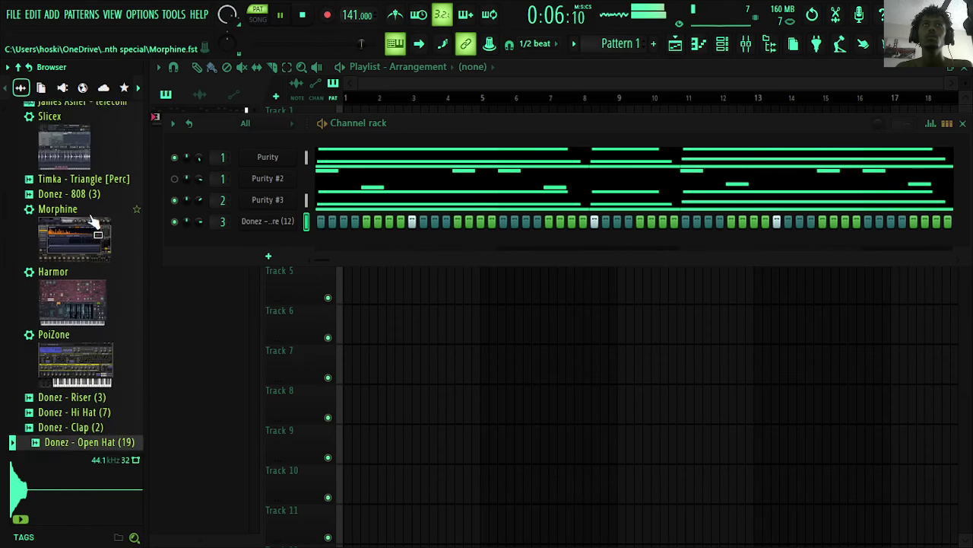
pyautogui.scroll(3, 97, 238)
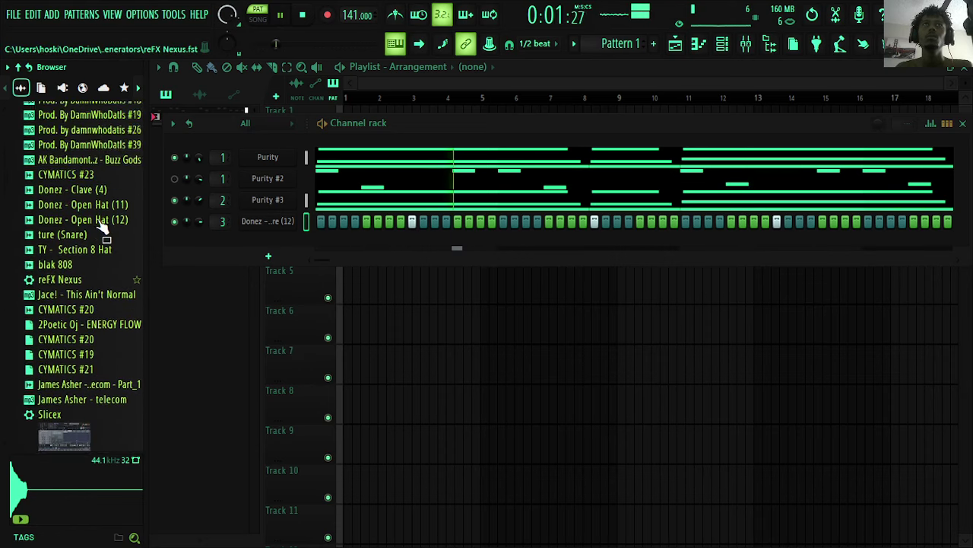
# - Add Donez - Open Hat (11) as a new channel below the snare and open its sampler settings
pyautogui.click(115, 231)
pyautogui.moveTo(116, 232); pyautogui.dragTo(202, 239)
pyautogui.click(266, 243)
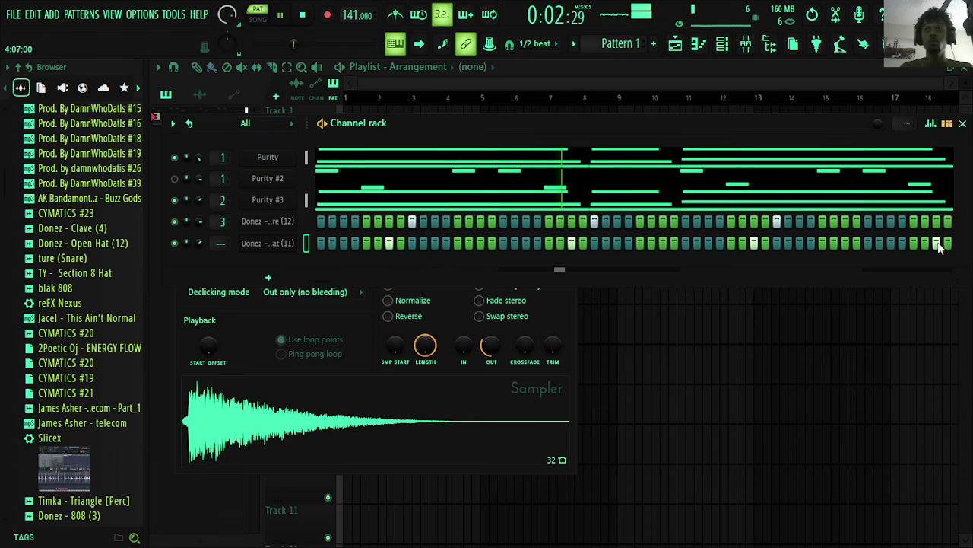
# - Add the TY - Section 8 Hat and blak 808 samples as new channels below the open hat
pyautogui.moveTo(69, 273); pyautogui.dragTo(283, 267)
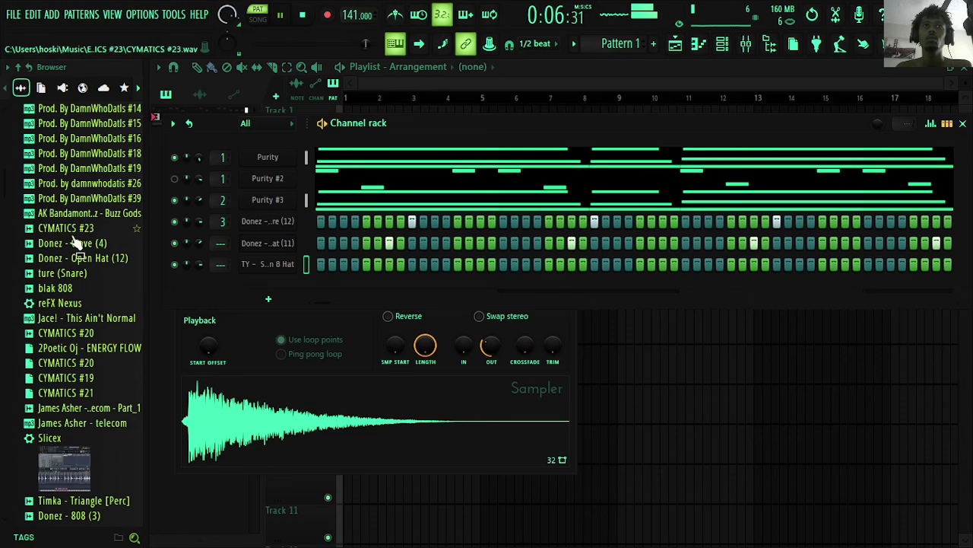
pyautogui.moveTo(73, 288); pyautogui.dragTo(289, 283)
# - Open the blak 808 channel settings and raise its precomputed Boost effect
pyautogui.click(275, 285)
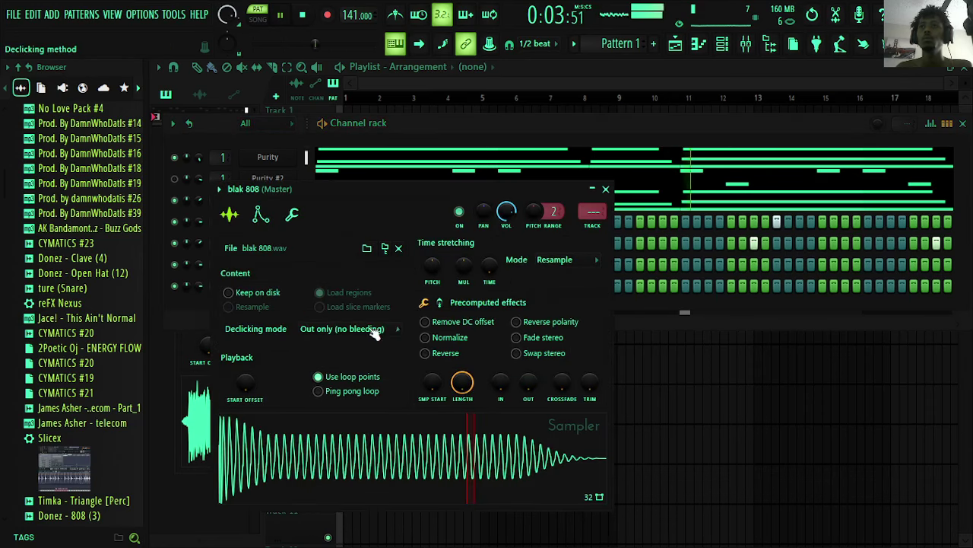
pyautogui.click(442, 305)
pyautogui.moveTo(433, 331); pyautogui.dragTo(433, 329)
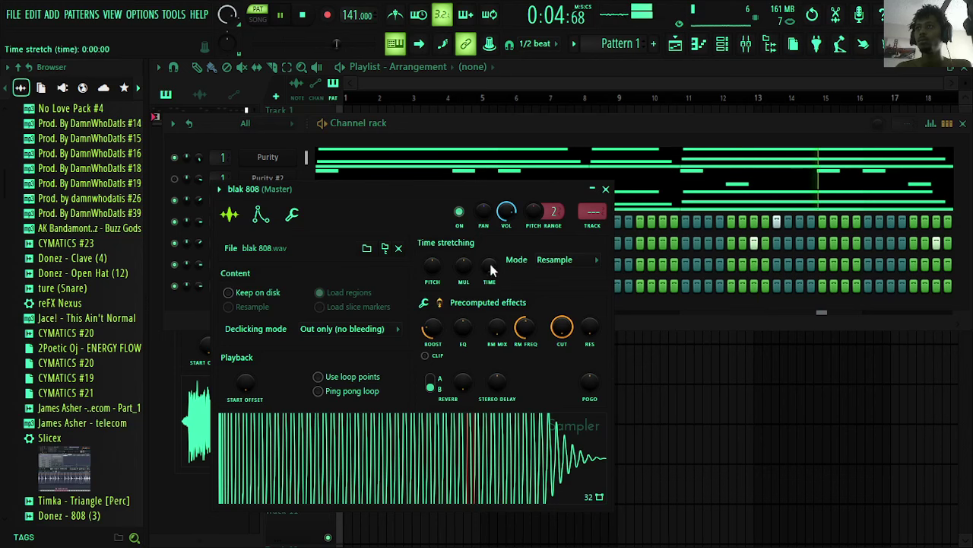
pyautogui.click(428, 304)
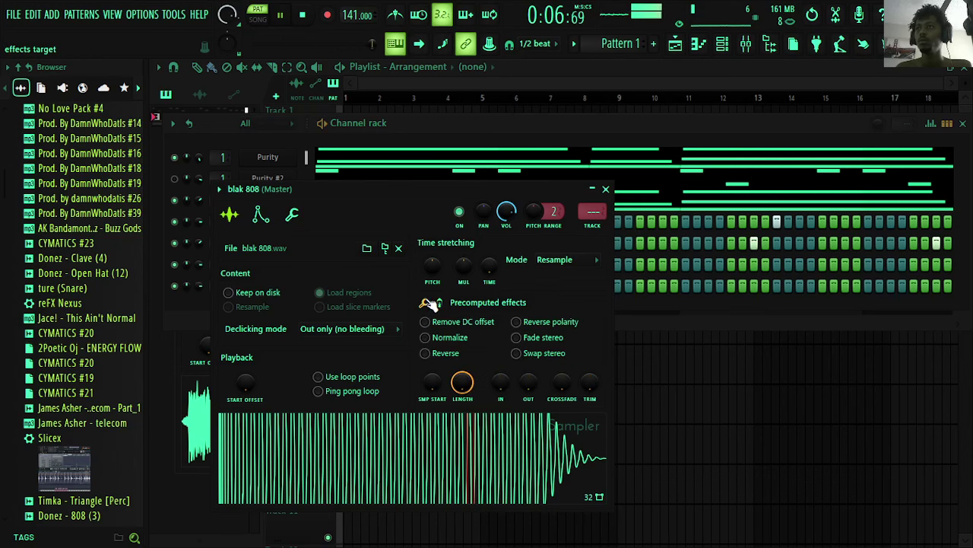
# - Try a quick fade-out on the blak 808 sample, reset it to 0%, and close the channel settings
pyautogui.moveTo(525, 385); pyautogui.dragTo(524, 362)
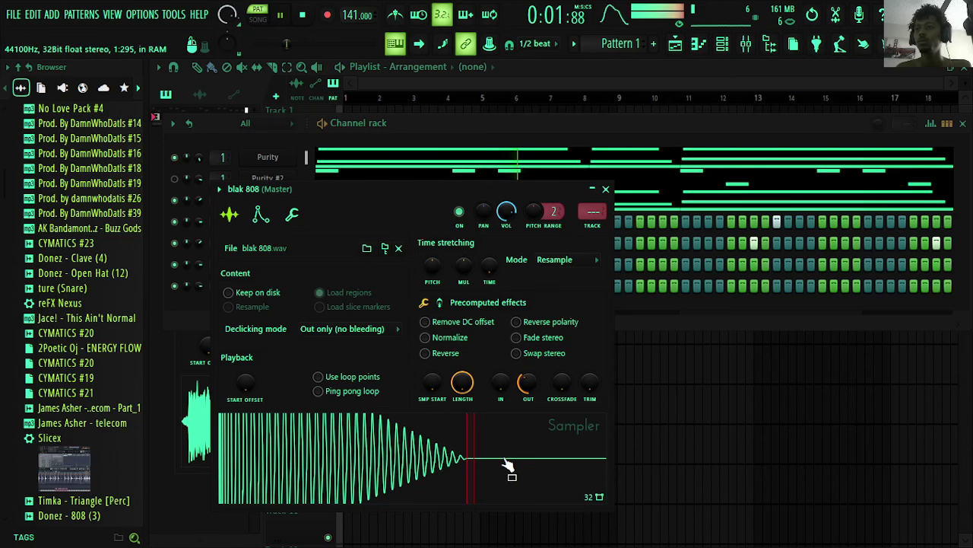
pyautogui.moveTo(506, 416); pyautogui.dragTo(493, 426)
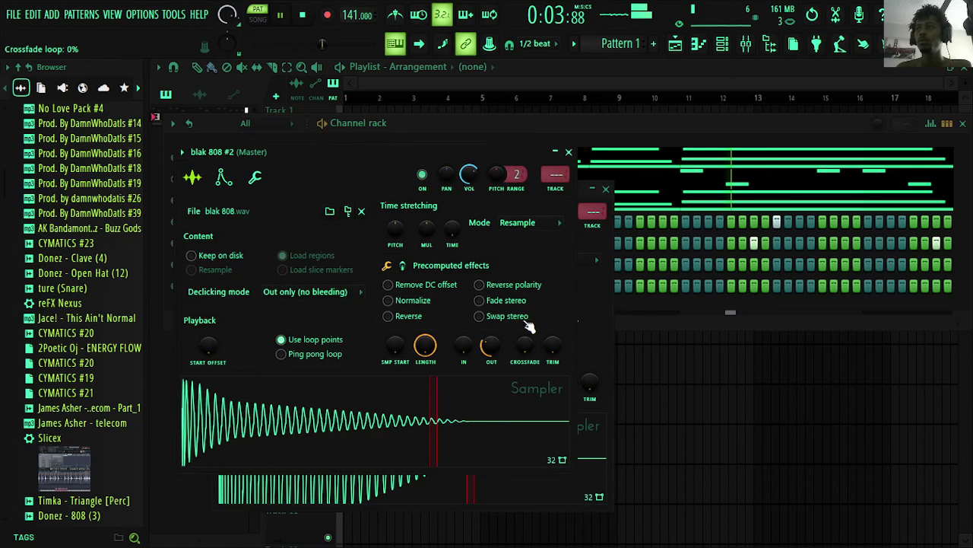
pyautogui.click(568, 151)
pyautogui.moveTo(529, 383); pyautogui.dragTo(529, 411)
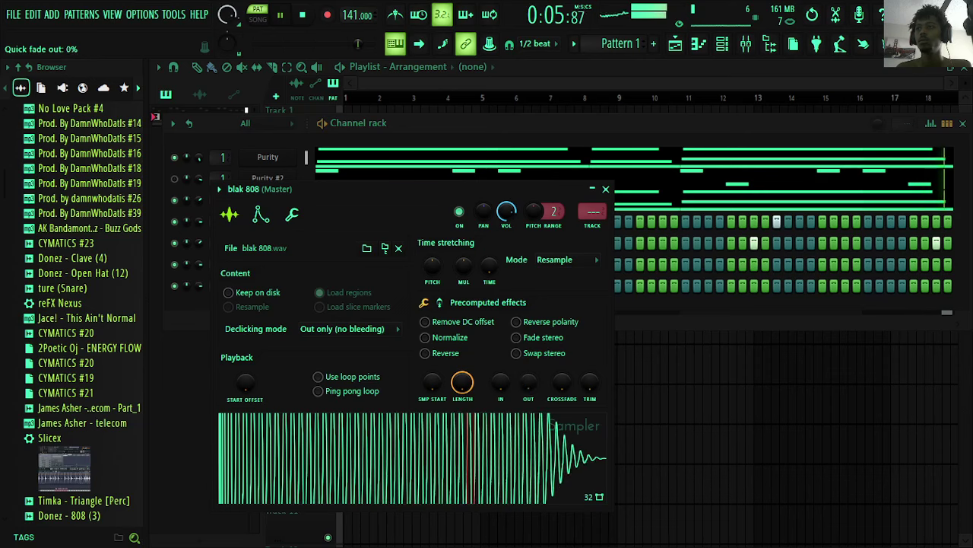
pyautogui.click(609, 187)
pyautogui.click(609, 188)
pyautogui.press('space')
# - Replace the sample in the blak 808 #2 channel with Donez - Open Hat (11) and play the pattern
pyautogui.click(722, 44)
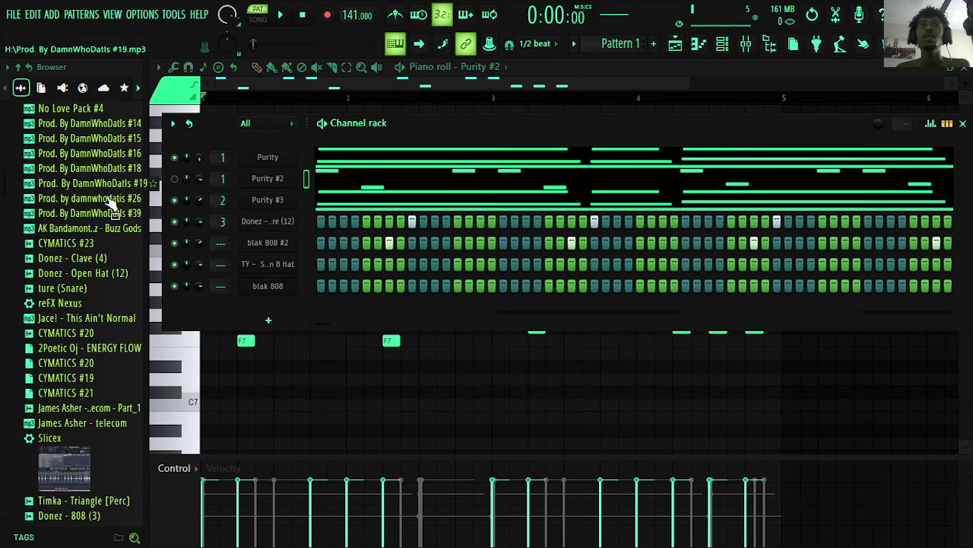
pyautogui.scroll(6, 116, 229)
pyautogui.moveTo(106, 259); pyautogui.dragTo(271, 243)
pyautogui.press('space')
# - Check the blak 808 channel's empty piano roll and its volume envelope settings
pyautogui.rightClick(275, 288)
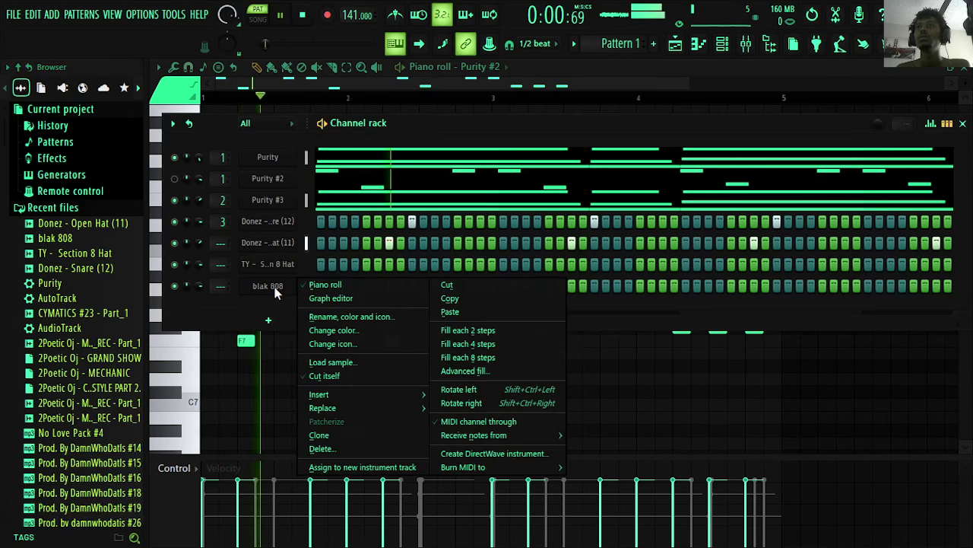
pyautogui.click(325, 285)
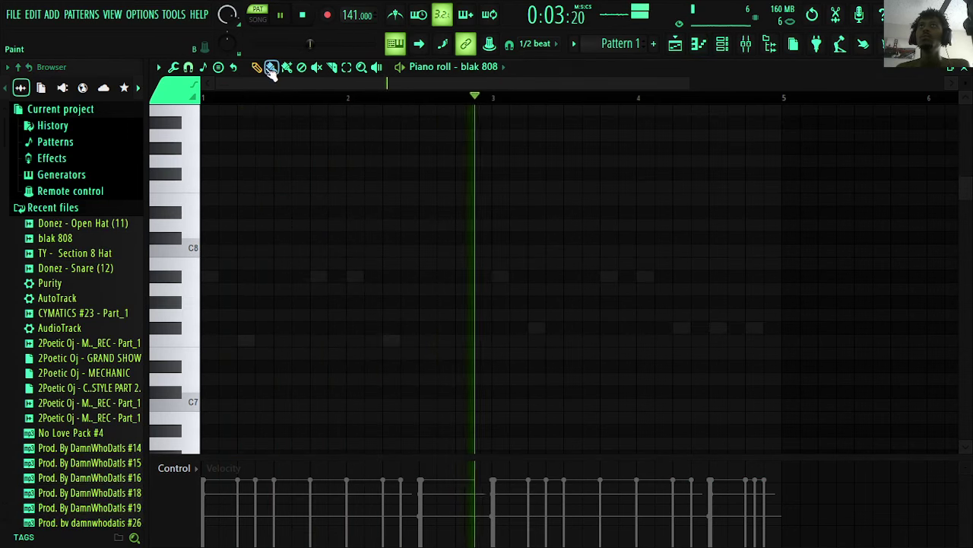
pyautogui.scroll(-4, 316, 294)
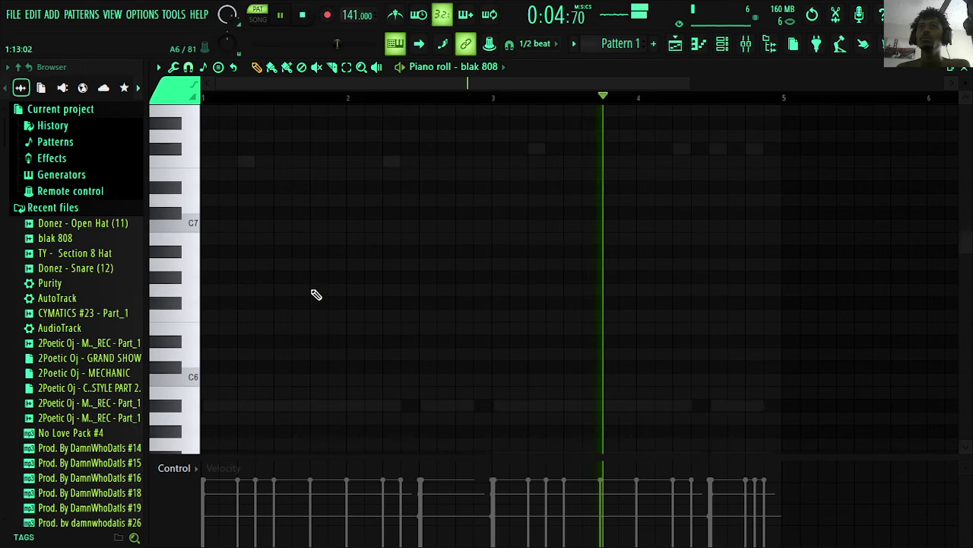
pyautogui.click(722, 44)
pyautogui.click(723, 44)
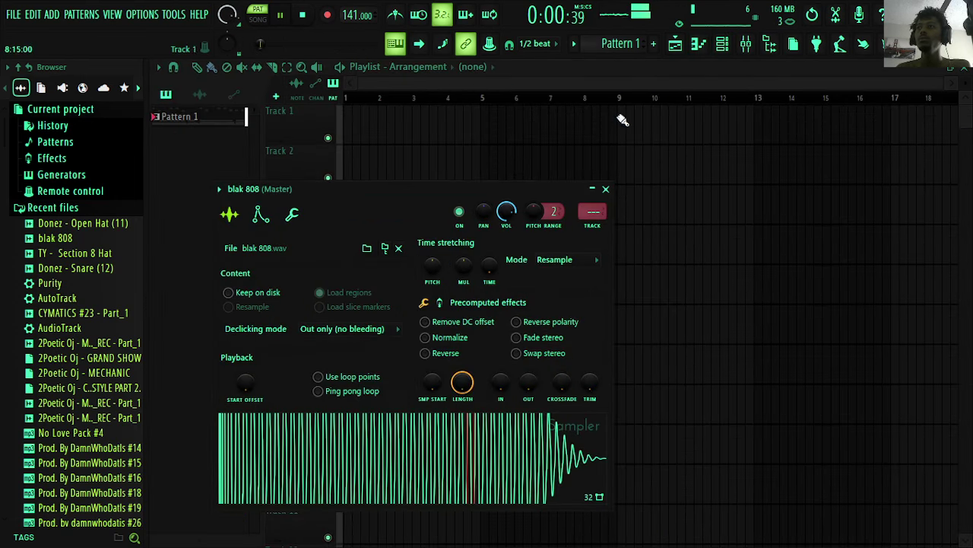
pyautogui.click(262, 215)
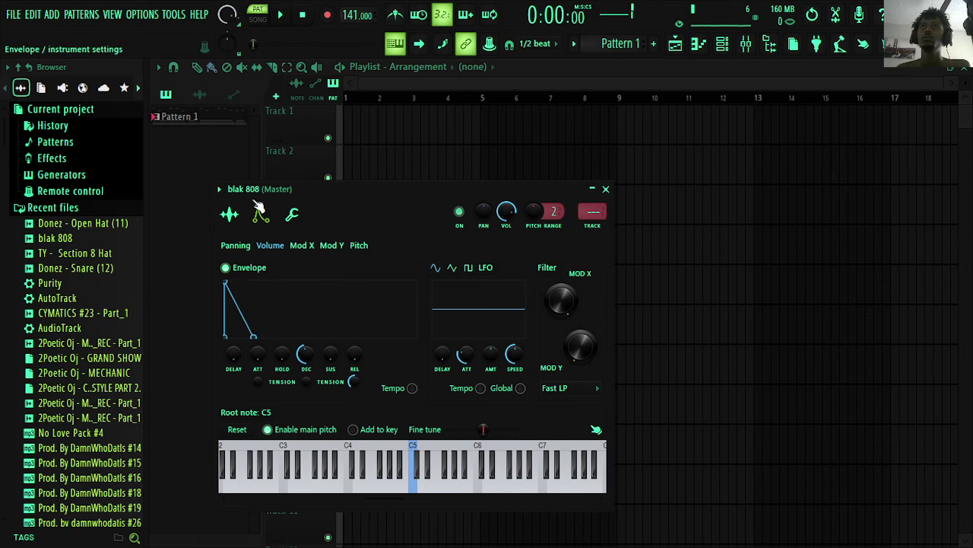
# - Delete the blak 808 channel from the channel rack
pyautogui.press('F6')
pyautogui.rightClick(277, 286)
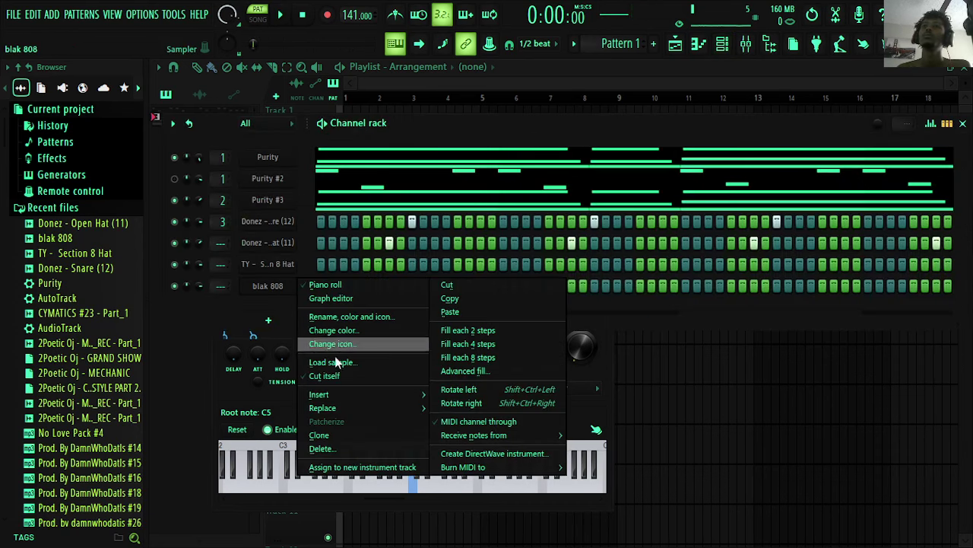
pyautogui.click(338, 443)
pyautogui.click(536, 328)
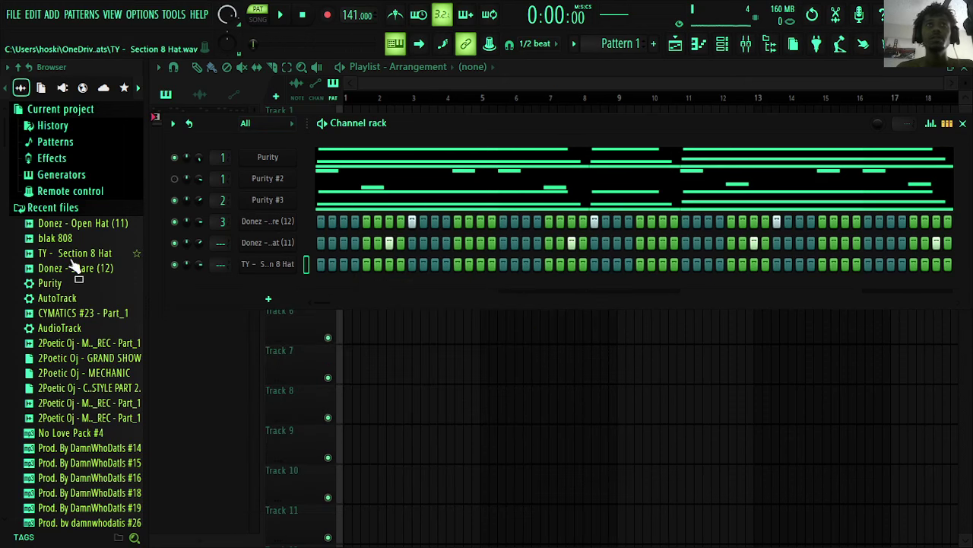
# - Add blak 808 as a fresh channel below the TY - Section 8 Hat and open its piano roll during playback
pyautogui.moveTo(62, 239); pyautogui.dragTo(228, 277)
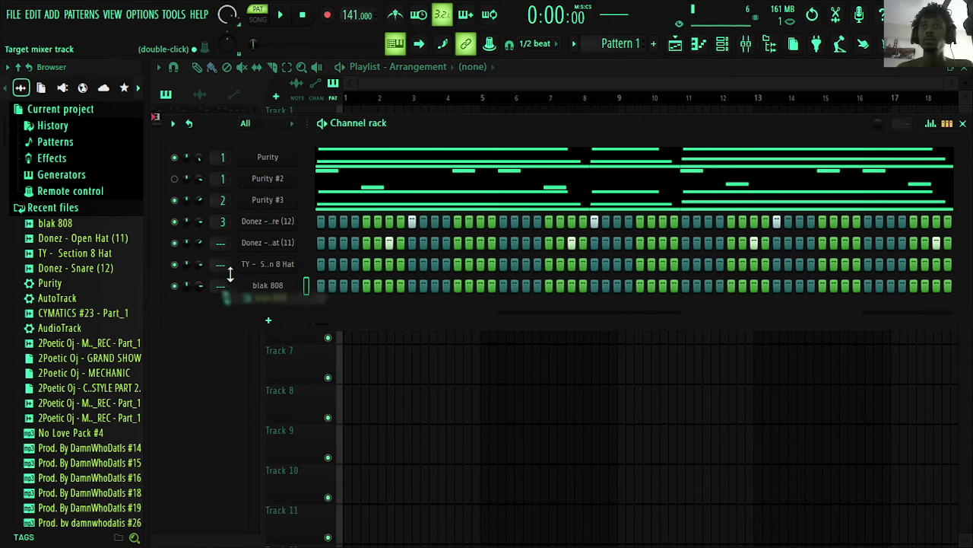
pyautogui.press('space')
pyautogui.rightClick(267, 285)
pyautogui.click(372, 285)
pyautogui.scroll(-5, 409, 315)
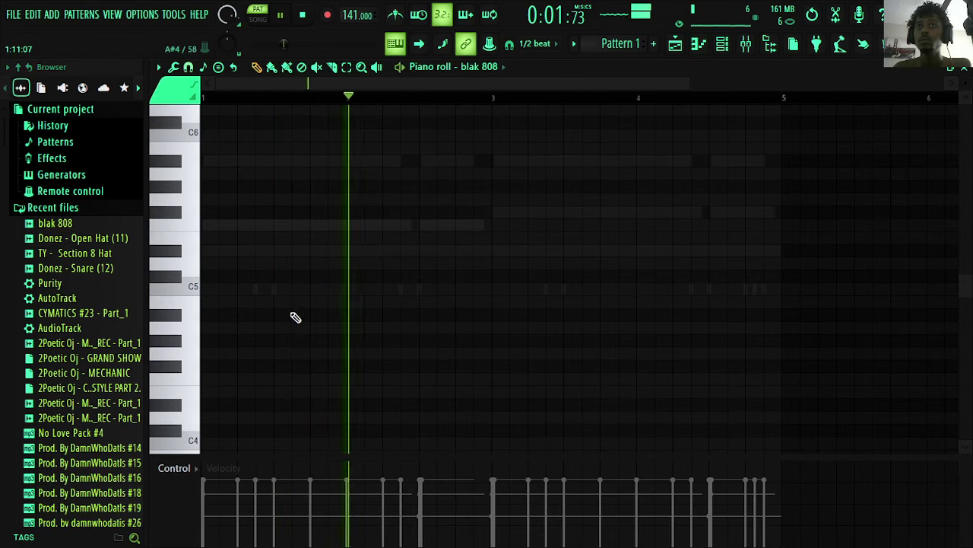
# - Try D#5 notes for the 808 in bar 1 against the playing chords and remove them
pyautogui.click(210, 250)
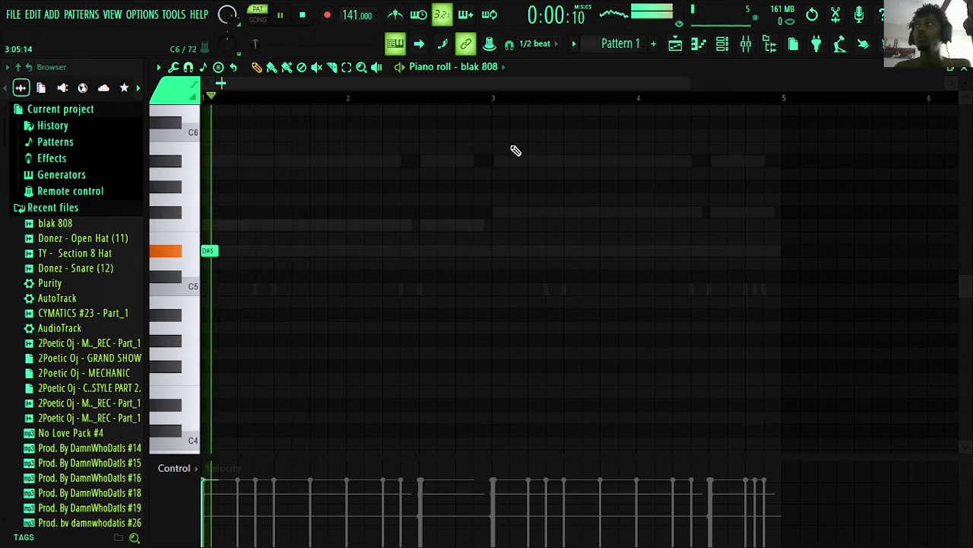
pyautogui.press('space')
pyautogui.press('space')
pyautogui.click(259, 251)
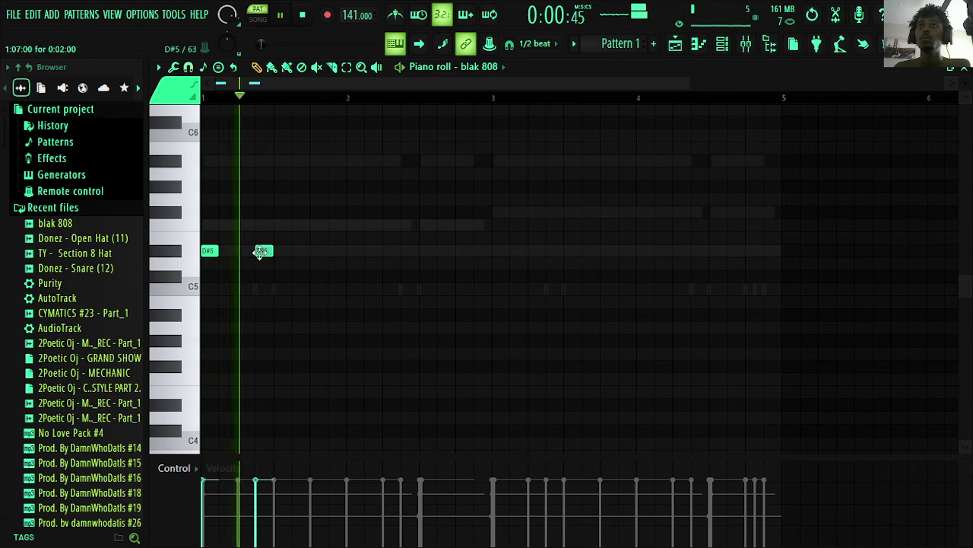
pyautogui.click(317, 287)
pyautogui.rightClick(317, 287)
pyautogui.rightClick(263, 251)
pyautogui.press('space')
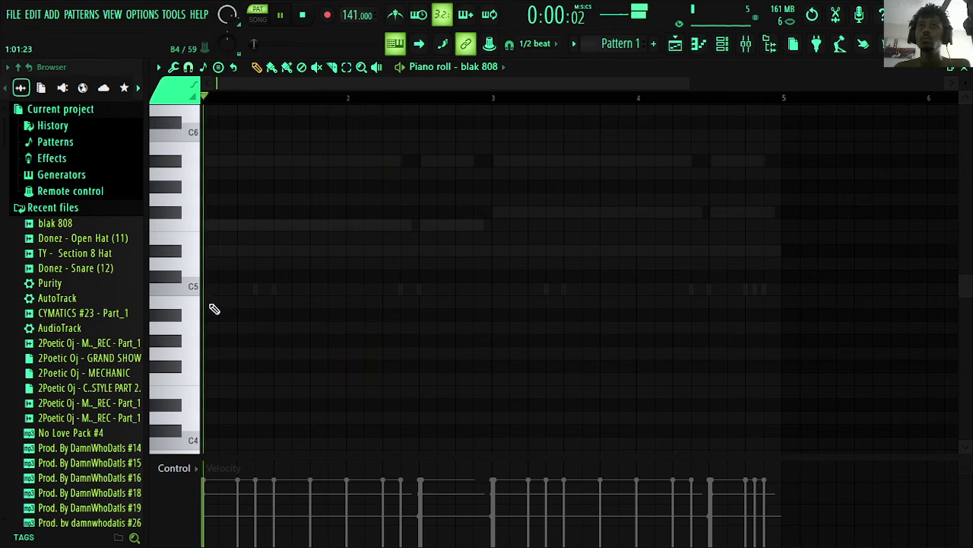
# - Try B4 and F5 as the first 808 note at the start of bar 1
pyautogui.click(263, 302)
pyautogui.rightClick(215, 303)
pyautogui.click(206, 305)
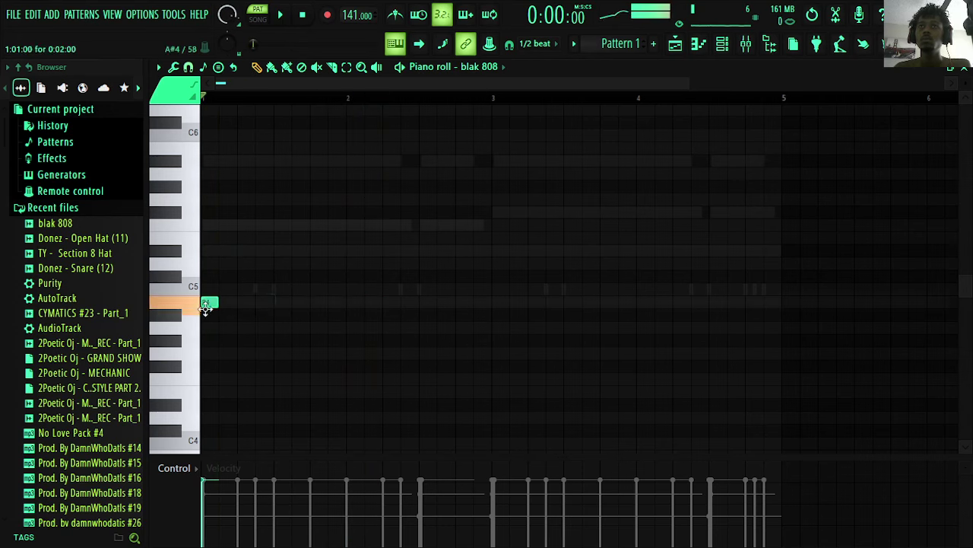
pyautogui.click(210, 225)
pyautogui.press('space')
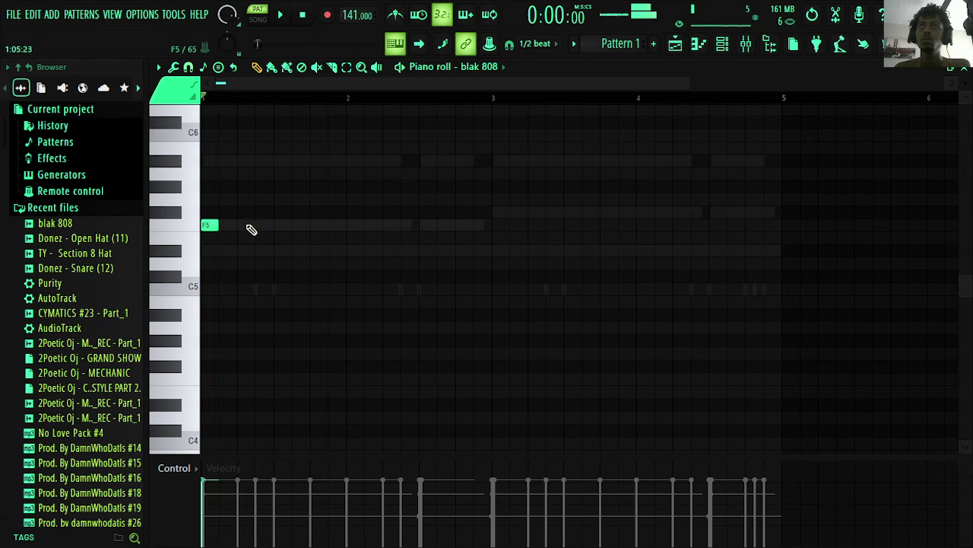
pyautogui.click(209, 226)
pyautogui.press('space')
pyautogui.press('space')
# - Try F#5 and G5 as the first 808 note at the start of bar 1
pyautogui.rightClick(212, 227)
pyautogui.click(209, 213)
pyautogui.press('space')
pyautogui.press('space')
pyautogui.press('space')
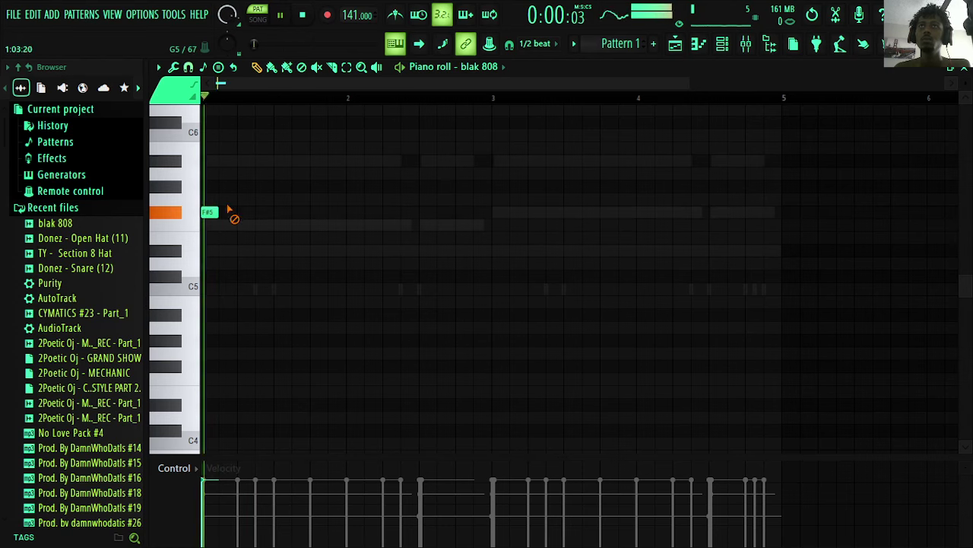
pyautogui.click(205, 200)
pyautogui.press('space')
pyautogui.rightClick(210, 213)
pyautogui.rightClick(212, 200)
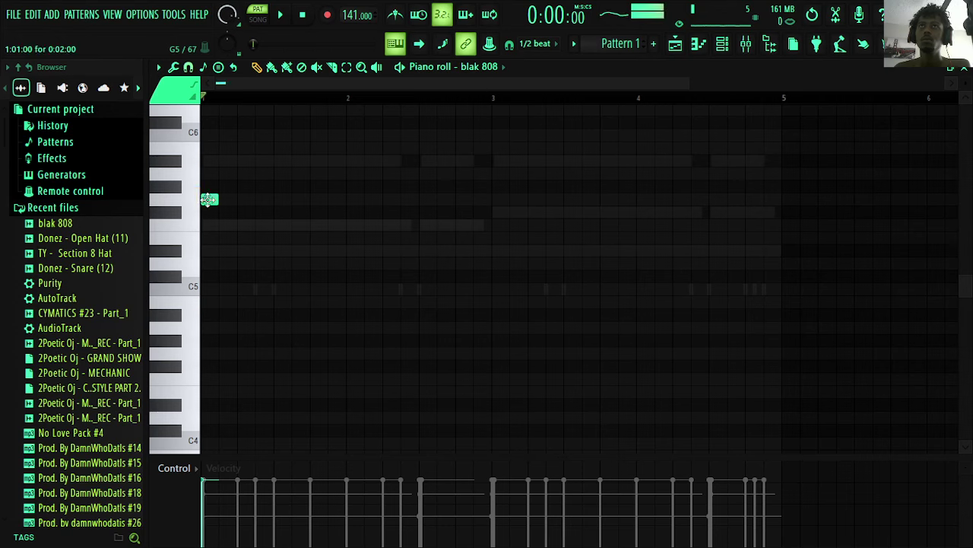
# - Place two-step 808 notes: G#5 at 1:01 and 1:07, and C5 at 1:13 and 2:03
pyautogui.press('space')
pyautogui.click(264, 187)
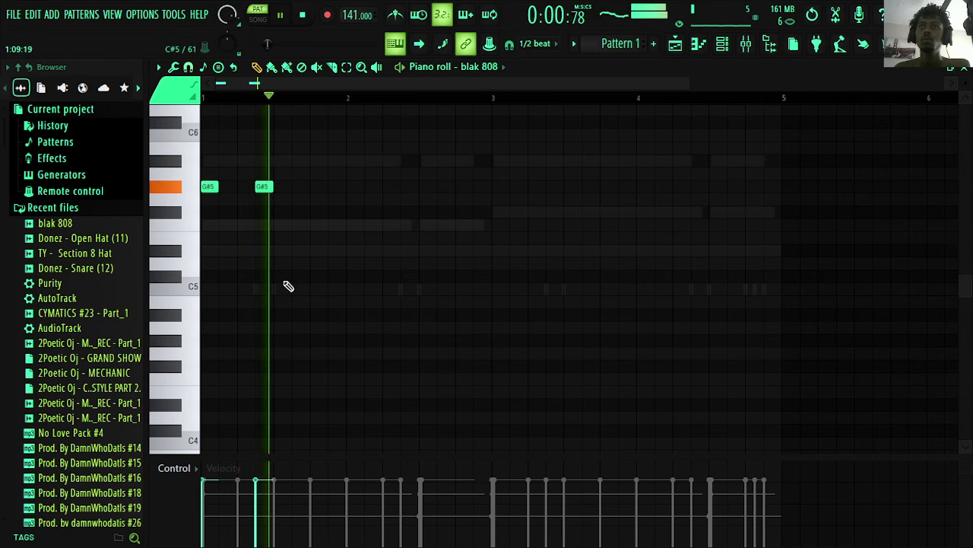
pyautogui.click(336, 302)
pyautogui.rightClick(337, 302)
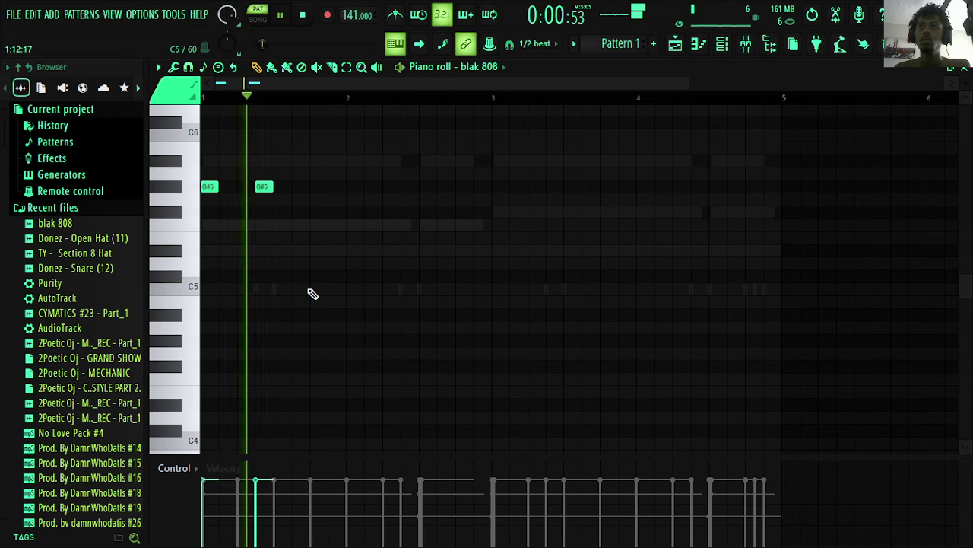
pyautogui.click(314, 289)
pyautogui.click(374, 290)
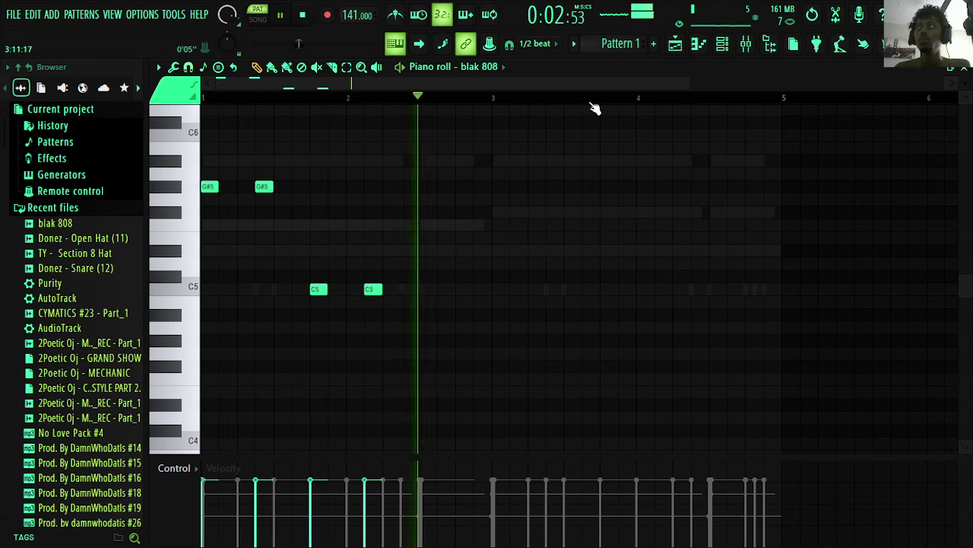
pyautogui.click(723, 43)
pyautogui.press('F6')
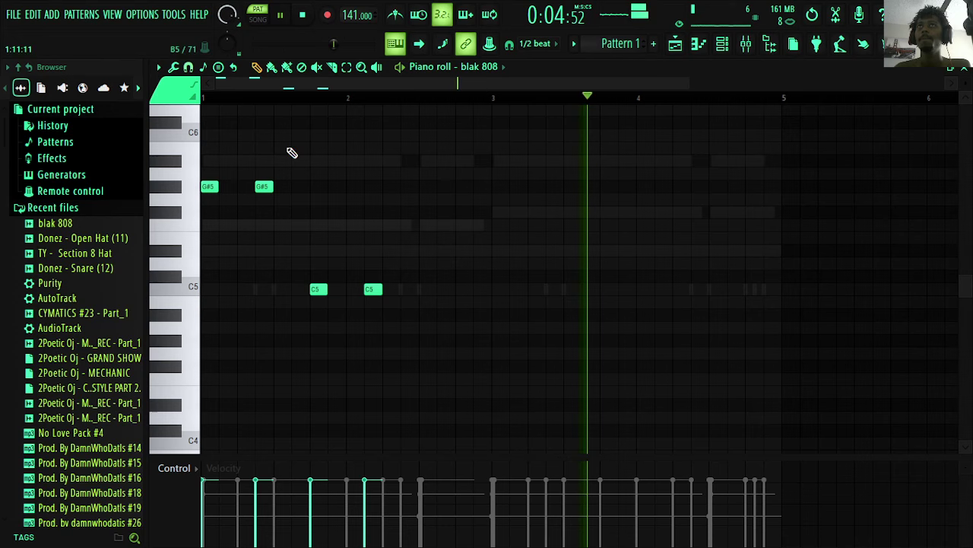
# - Lengthen the four 808 notes to six steps each so they sit back to back, and move the C5 pair to D5
pyautogui.moveTo(219, 186); pyautogui.dragTo(301, 185)
pyautogui.moveTo(327, 289); pyautogui.dragTo(418, 289)
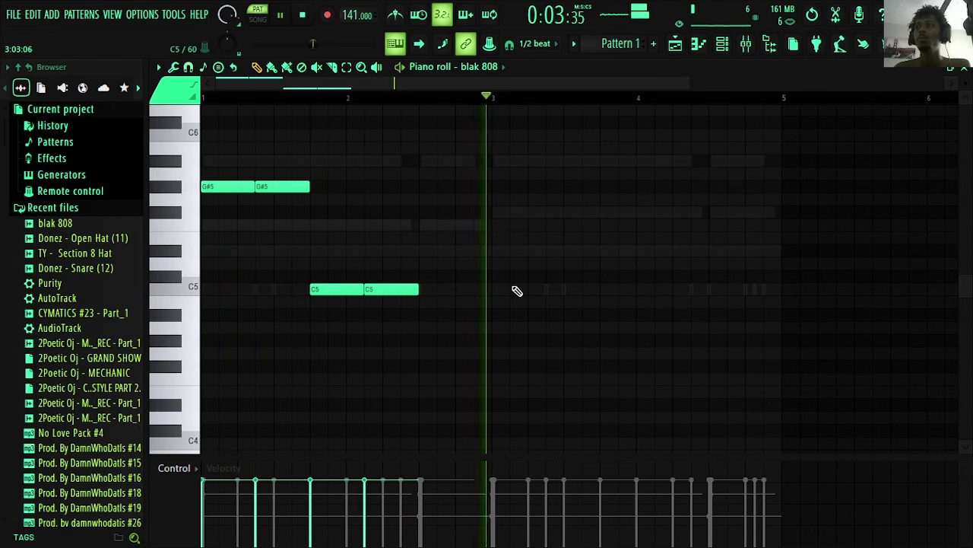
pyautogui.moveTo(316, 288); pyautogui.dragTo(363, 252)
pyautogui.press('space')
pyautogui.press('space')
# - Add three two-step D5 notes to the 808 line at 2:09, 2:11 and 2:15
pyautogui.click(428, 261)
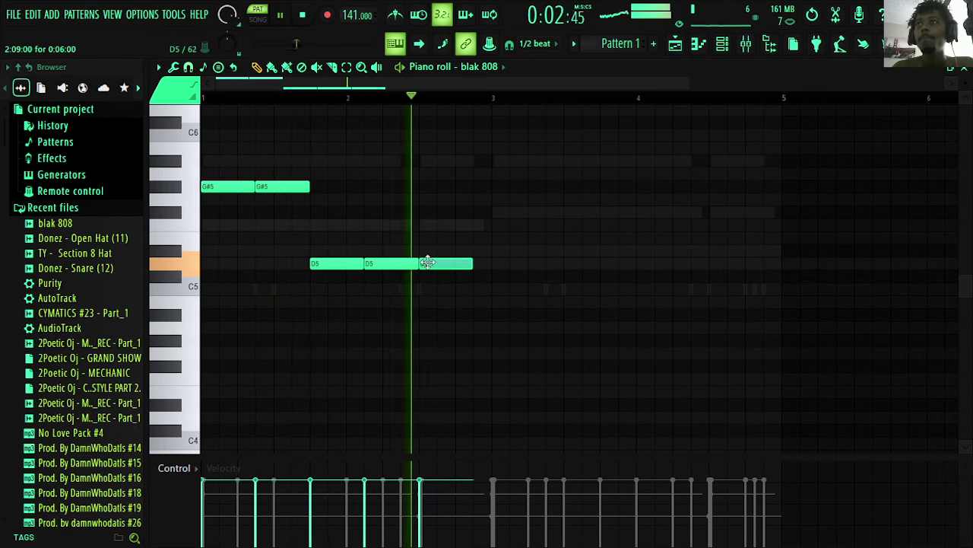
pyautogui.click(477, 261)
pyautogui.rightClick(478, 261)
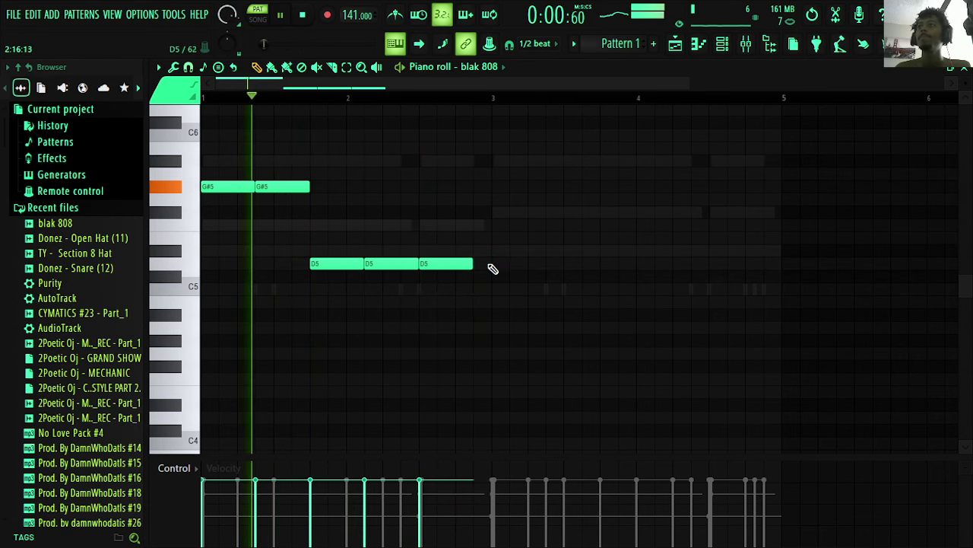
pyautogui.moveTo(466, 266); pyautogui.dragTo(445, 269)
pyautogui.click(463, 264)
pyautogui.press('space')
pyautogui.press('space')
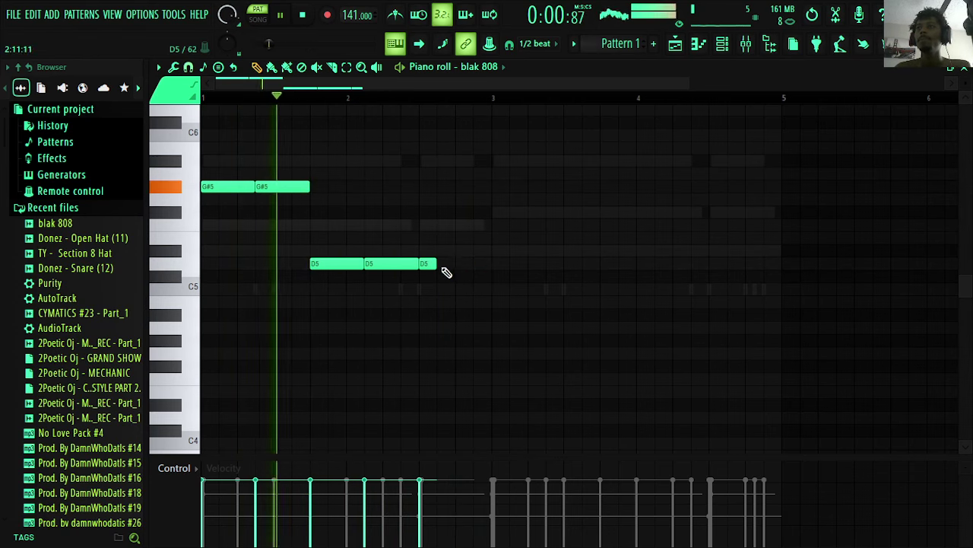
pyautogui.click(475, 263)
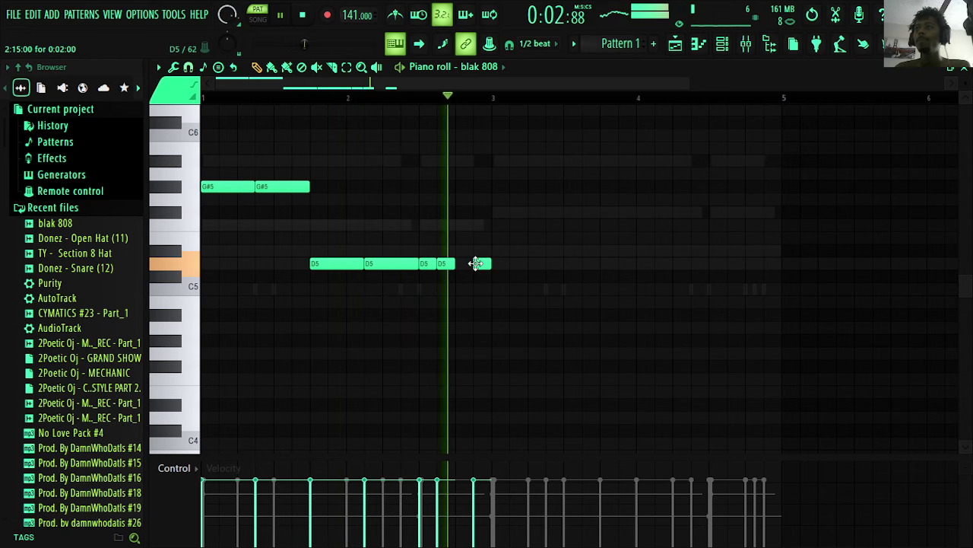
# - Duplicate the two-bar 808 phrase into bars 3 and 4, and shorten the D5 note at 1:13 to four steps
pyautogui.click(395, 44)
pyautogui.hotkey('ctrl', 'a')
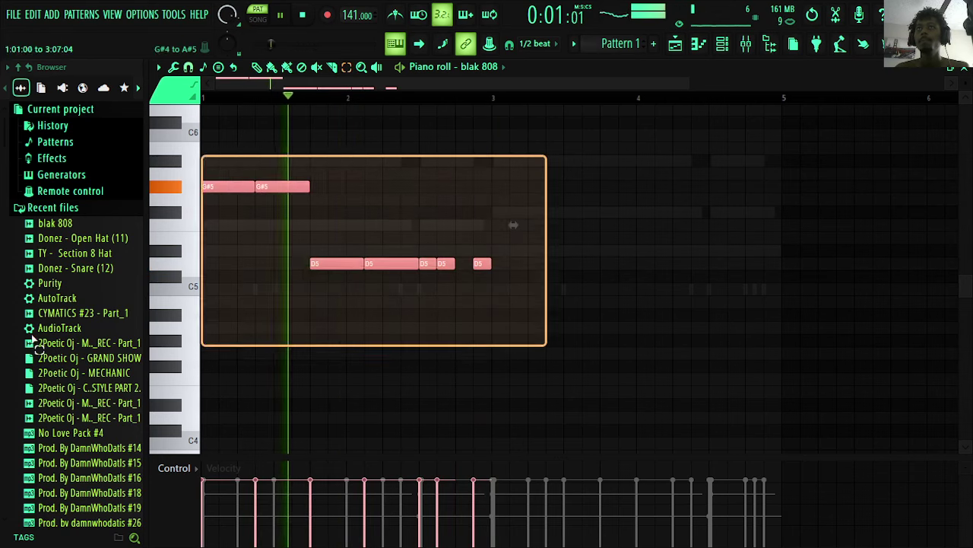
pyautogui.hotkey('ctrl', 'b')
pyautogui.hotkey('ctrl', 'd')
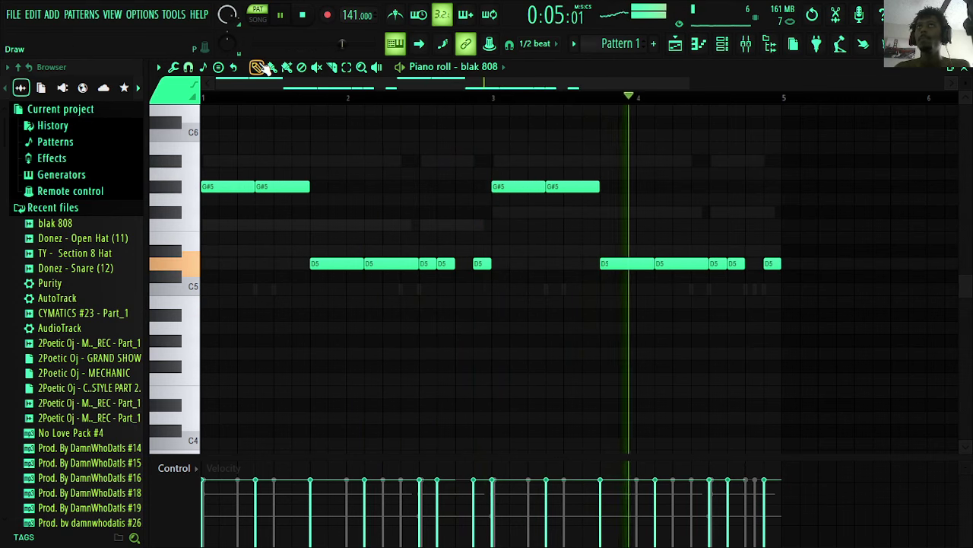
pyautogui.moveTo(363, 268); pyautogui.dragTo(348, 267)
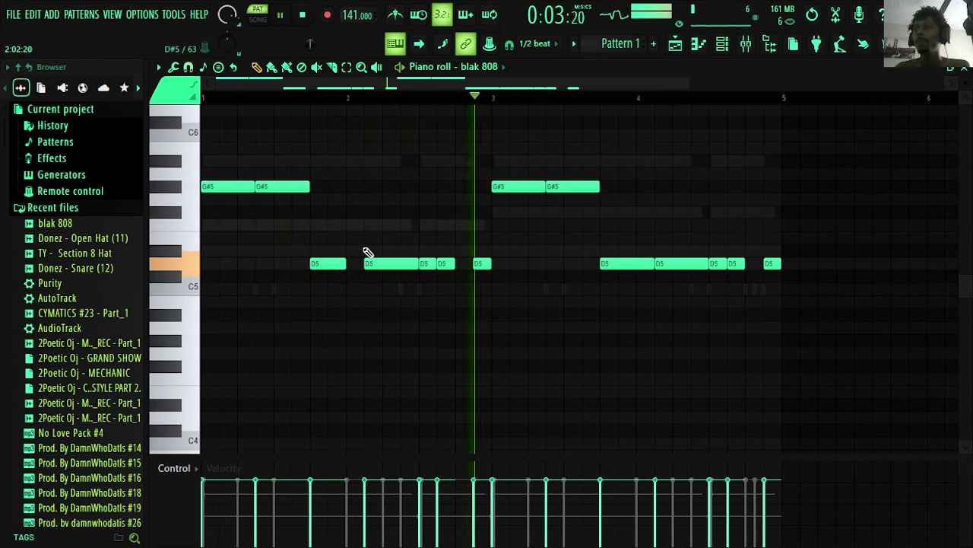
# - Raise the blak 808 channel's precomputed Boost to 13% and return to the main precomputed effects
pyautogui.click(723, 43)
pyautogui.click(276, 285)
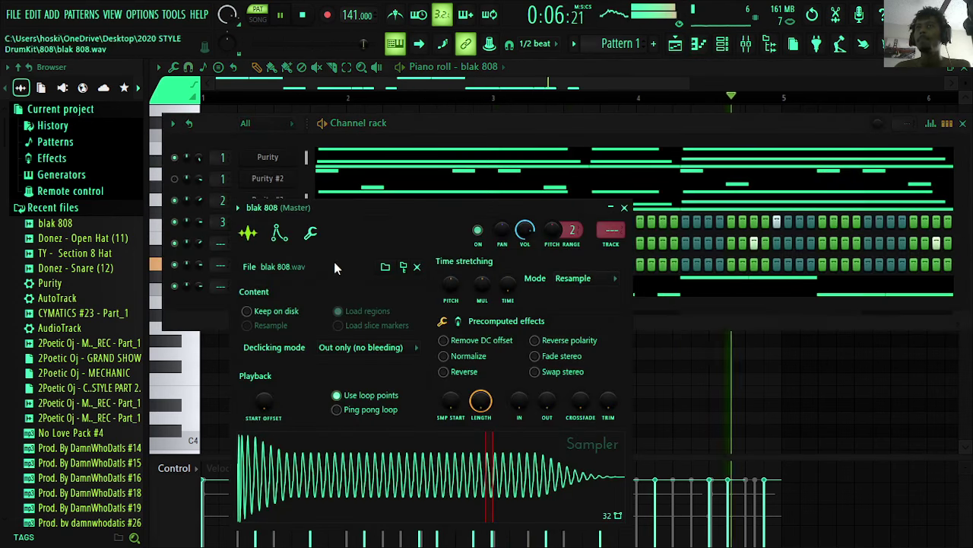
pyautogui.moveTo(446, 349)
pyautogui.mouseDown()
pyautogui.moveTo(447, 329)
pyautogui.moveTo(446, 339)
pyautogui.mouseUp()
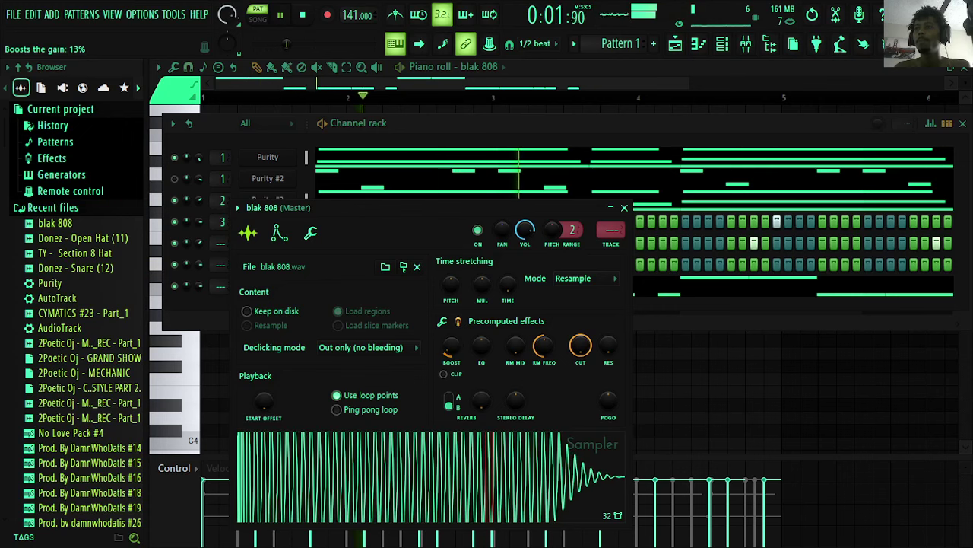
pyautogui.click(455, 323)
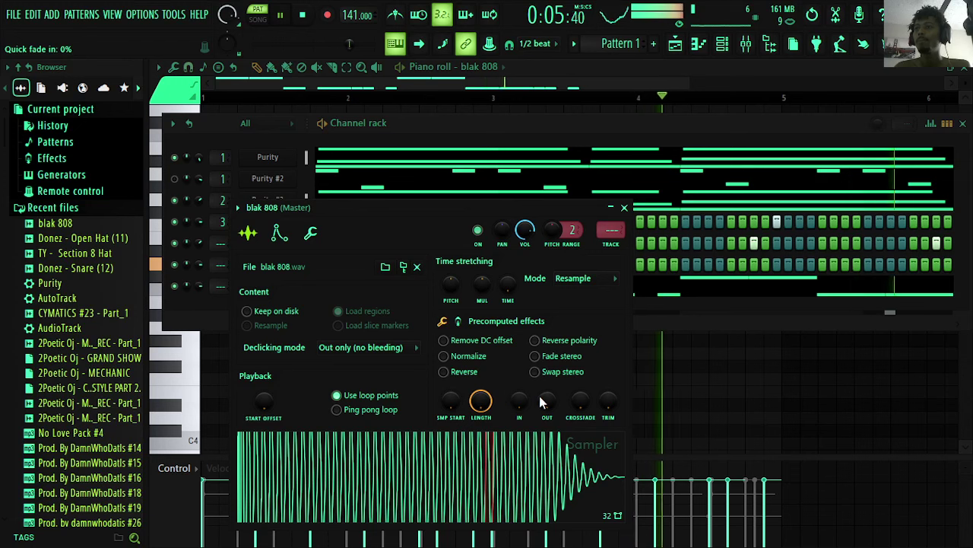
# - Raise the blak 808 sample's fade-out so its tail decays gradually, and bring the channel rack forward
pyautogui.moveTo(541, 398); pyautogui.dragTo(527, 374)
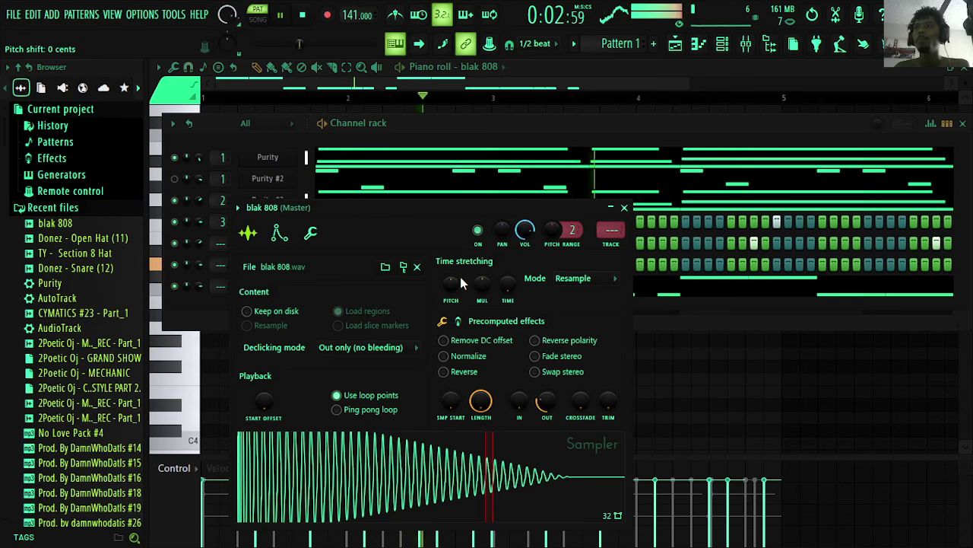
pyautogui.click(413, 129)
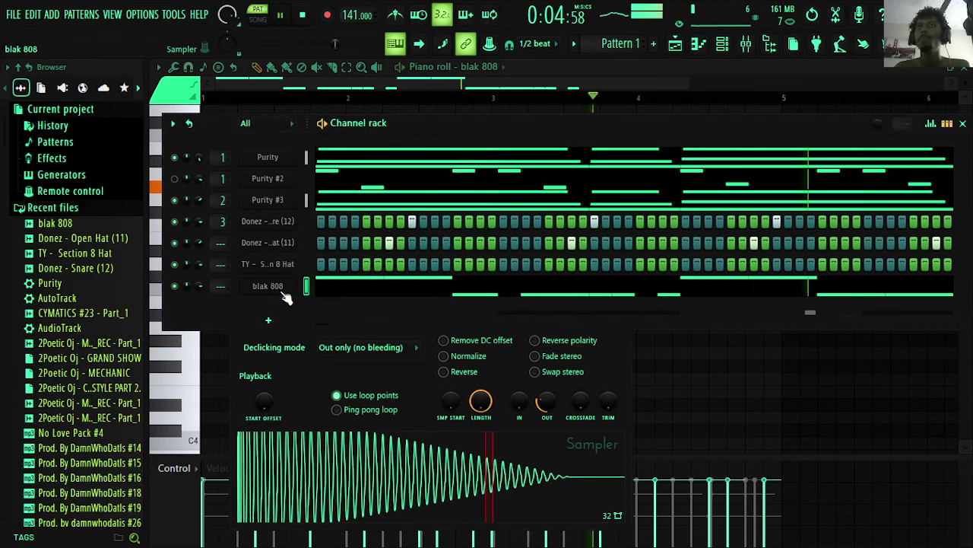
# - Fill the TY - Section 8 Hat channel with a hit every 2 steps and open its notes in the piano roll
pyautogui.rightClick(305, 263)
pyautogui.click(466, 310)
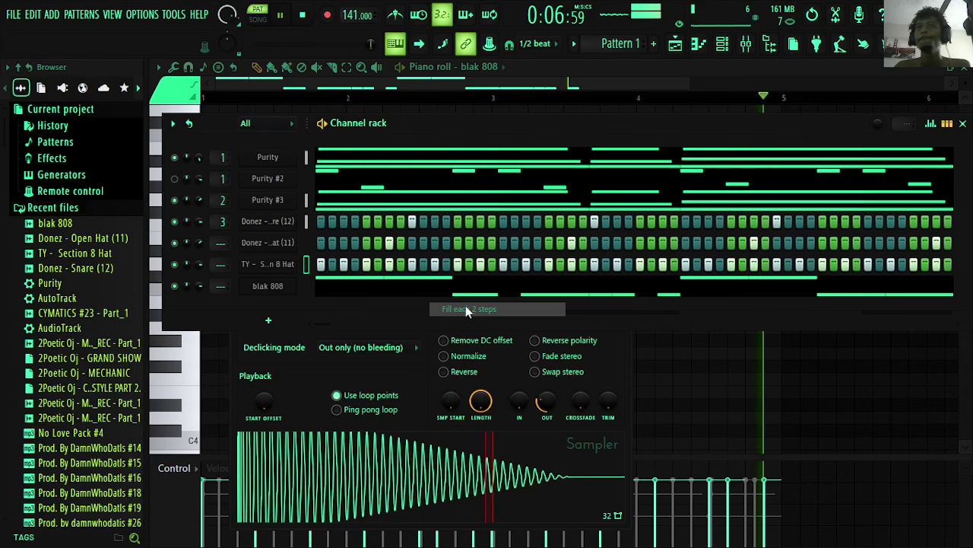
pyautogui.rightClick(293, 262)
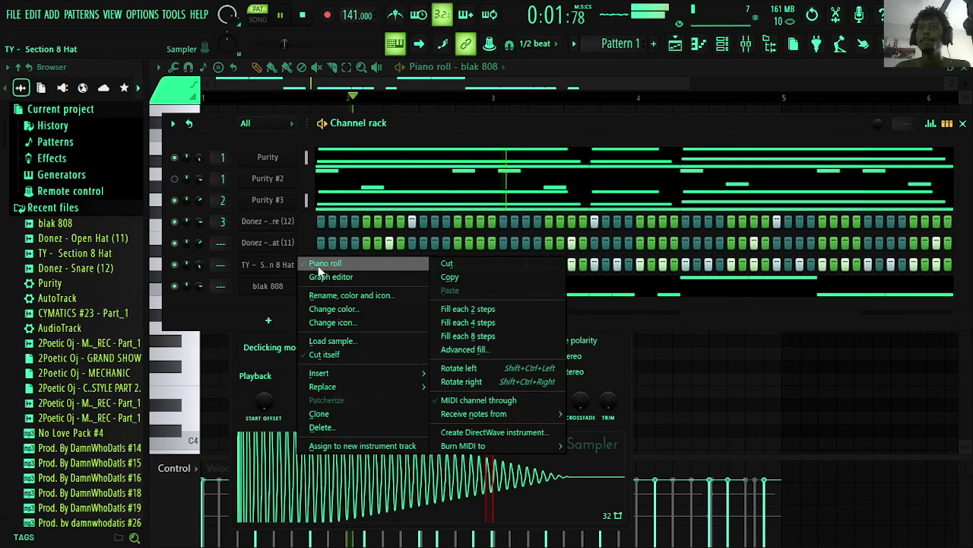
pyautogui.click(324, 263)
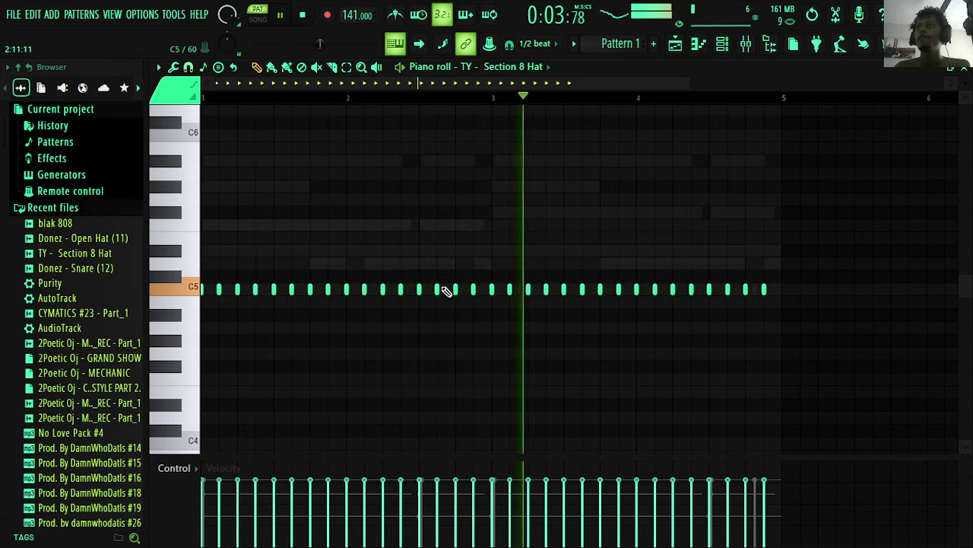
# - Set the main snap to 1/6 beat, try a four-step C5 hi-hat note at 2:11, and delete it
pyautogui.click(537, 44)
pyautogui.click(534, 186)
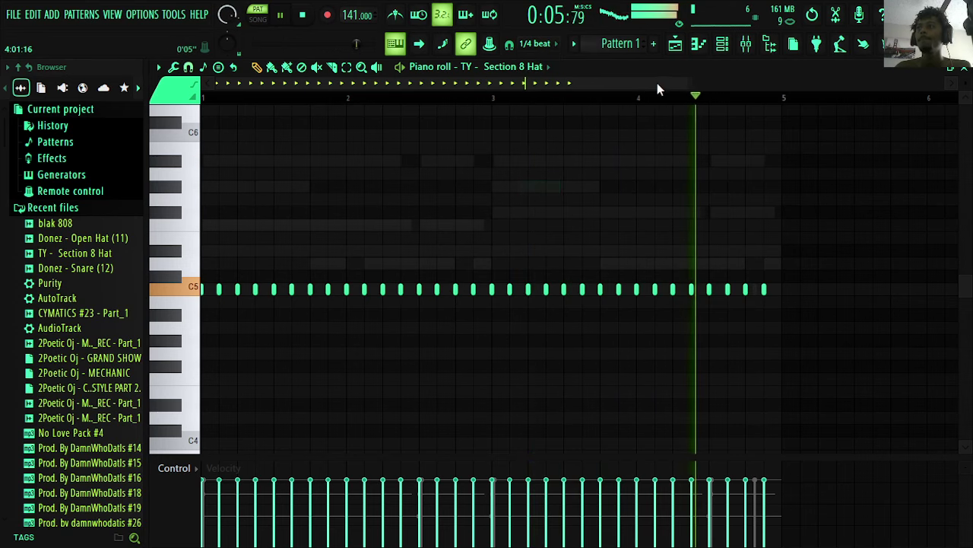
pyautogui.scroll(3, 685, 84)
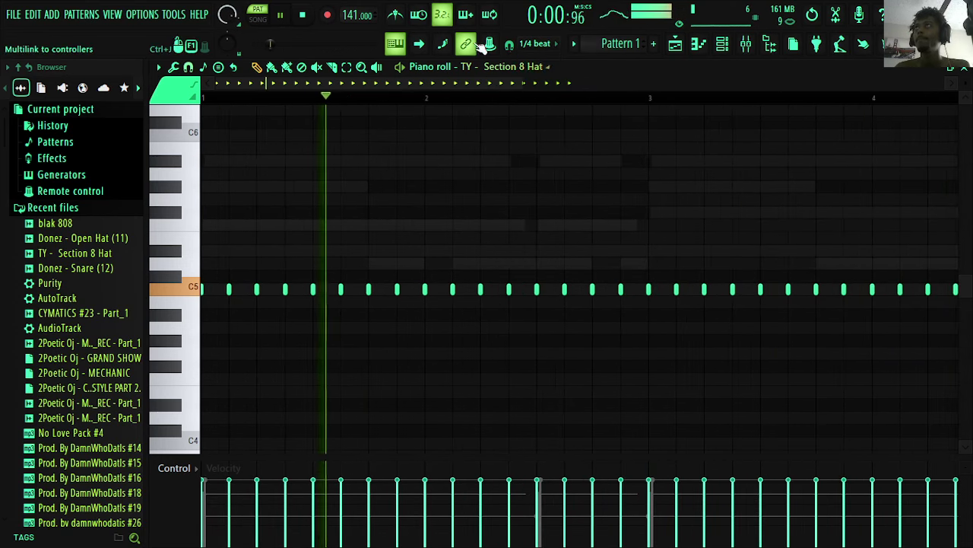
pyautogui.click(536, 43)
pyautogui.click(535, 173)
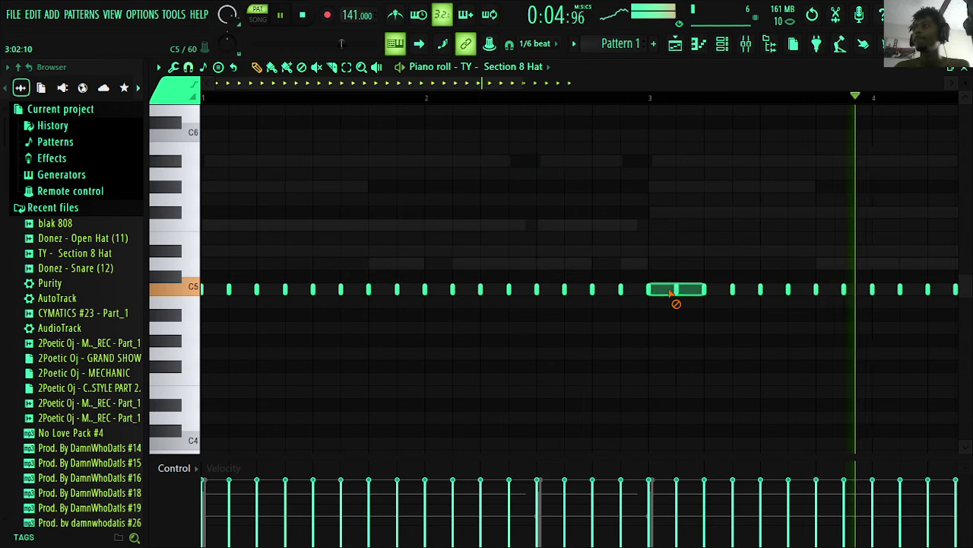
pyautogui.click(722, 43)
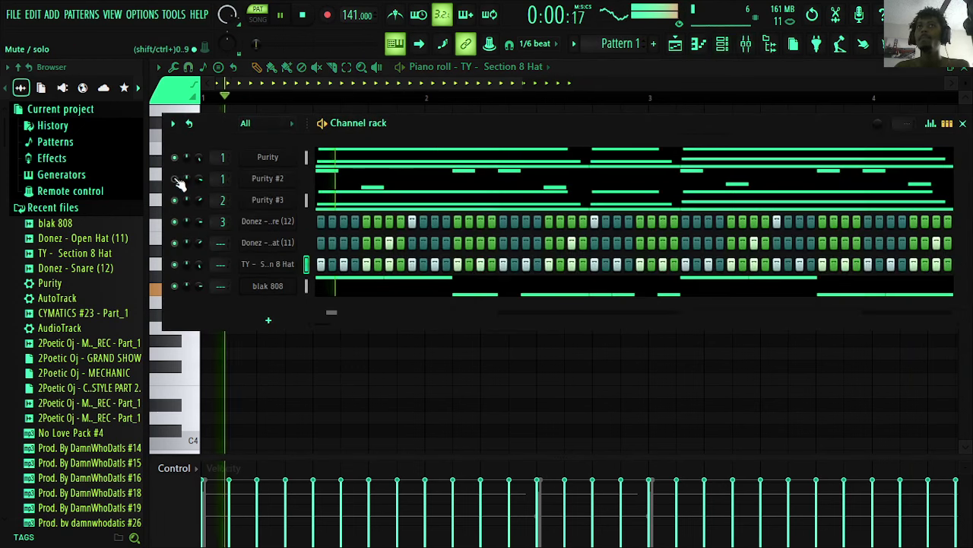
pyautogui.click(723, 44)
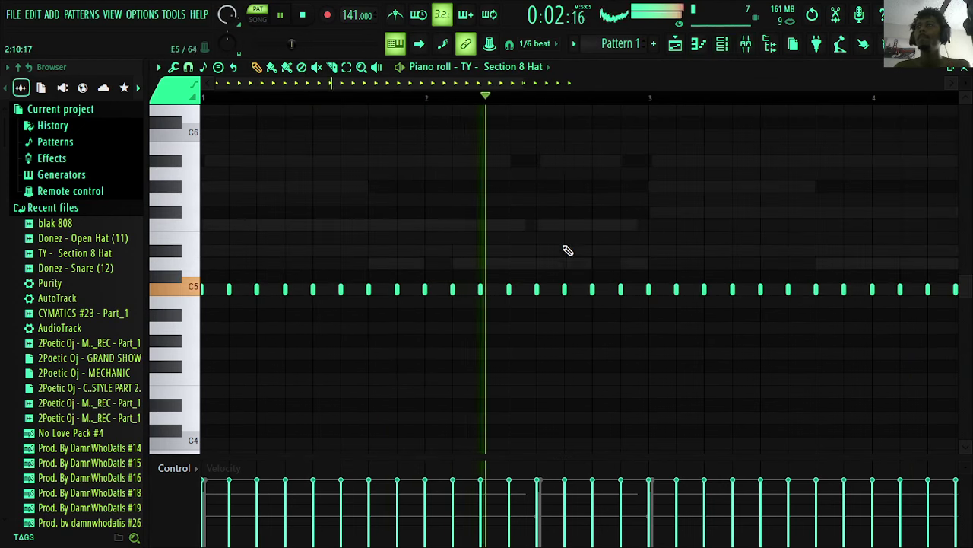
pyautogui.click(565, 289)
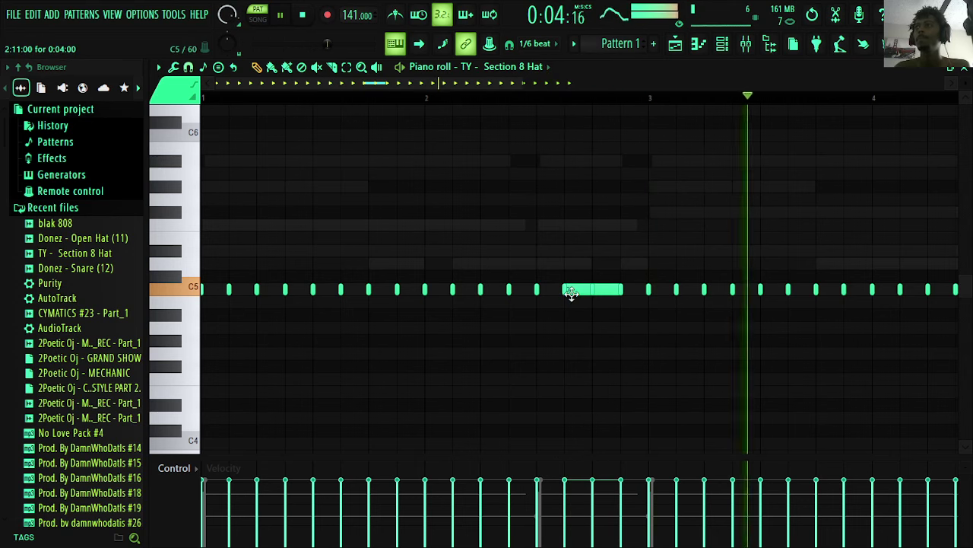
pyautogui.rightClick(571, 292)
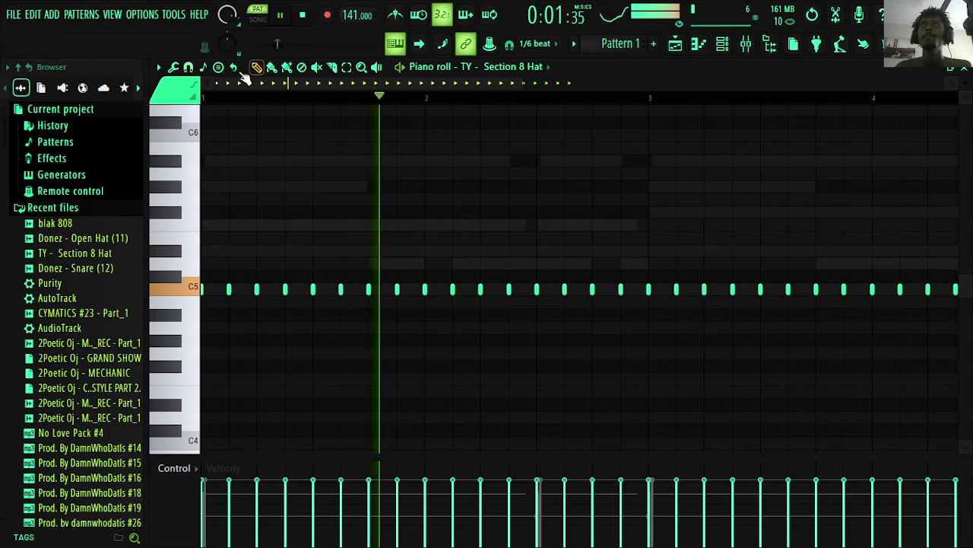
# - Set the piano roll's own snap to 1/6 beat, try a C#5 note at 2:05:16, and delete it
pyautogui.click(189, 67)
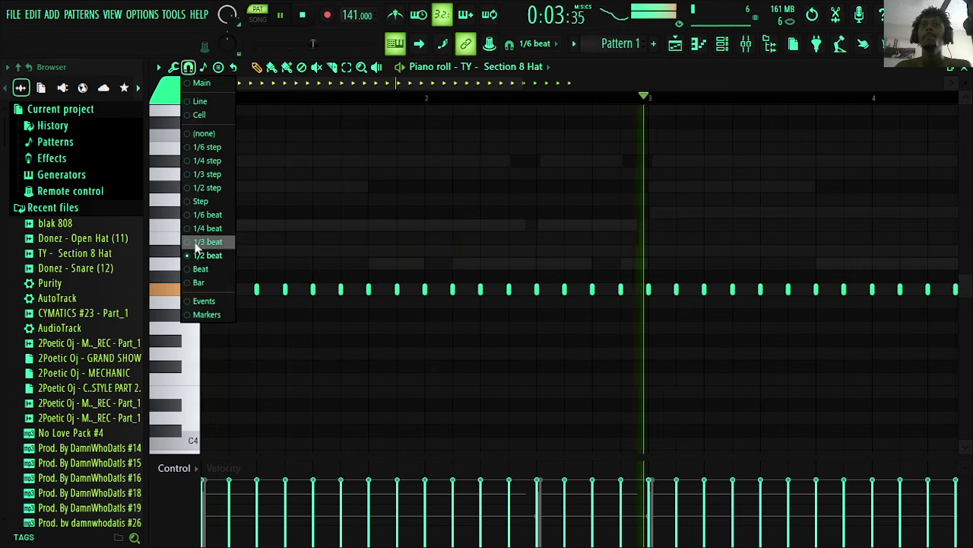
pyautogui.click(196, 216)
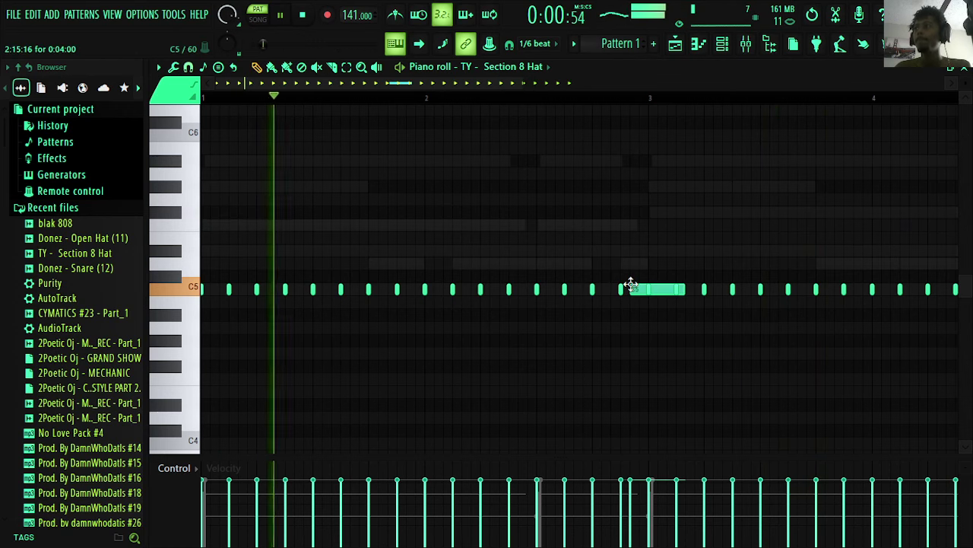
pyautogui.click(491, 282)
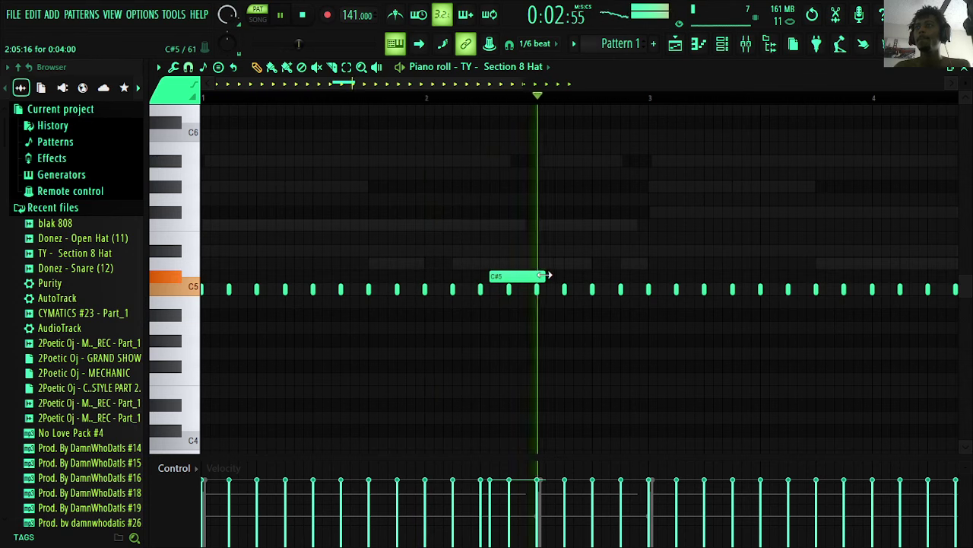
pyautogui.moveTo(545, 275); pyautogui.dragTo(480, 275)
pyautogui.rightClick(493, 278)
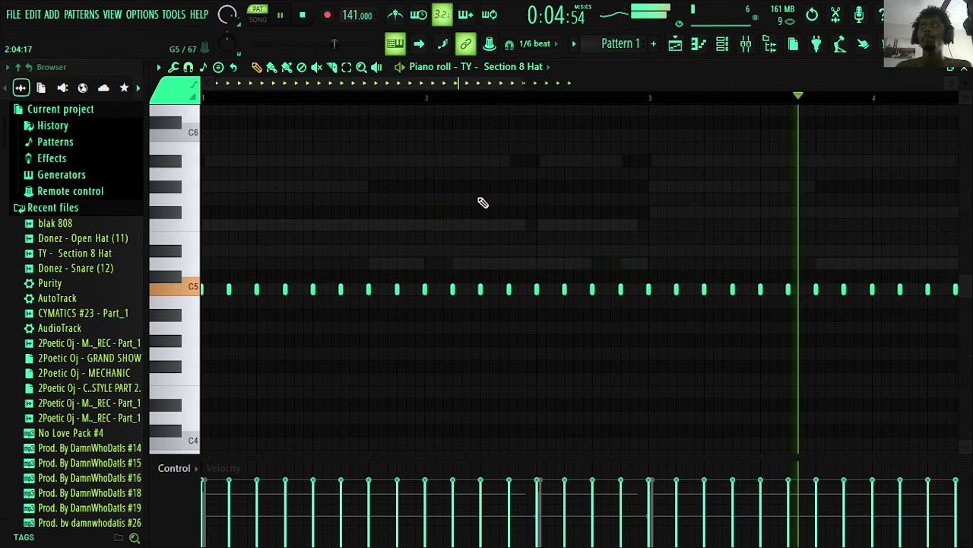
# - Set the main snap to 1/6 step, try an extra C5 hit right after 1:13, and delete it
pyautogui.moveTo(520, 82); pyautogui.dragTo(404, 82)
pyautogui.click(534, 43)
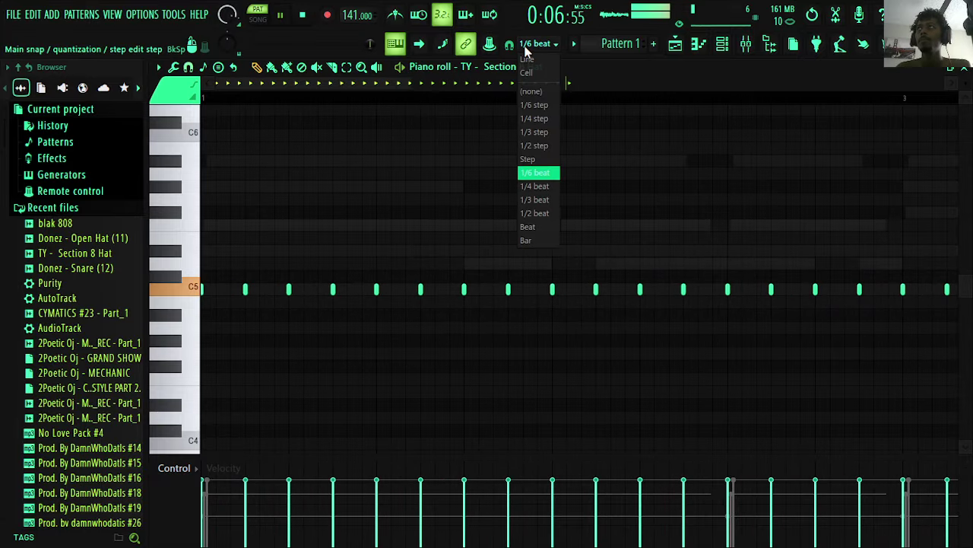
pyautogui.click(540, 106)
pyautogui.click(470, 286)
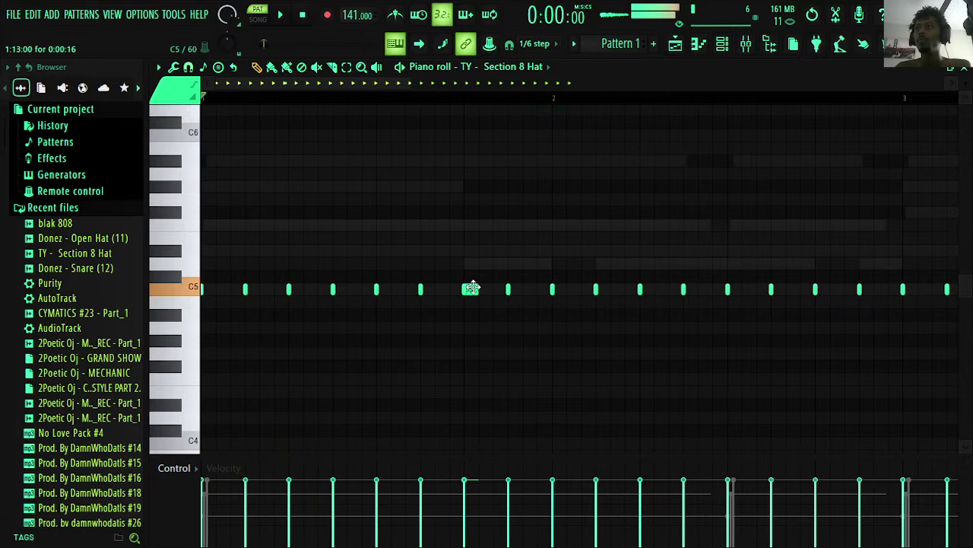
pyautogui.rightClick(475, 289)
# - At a 1/6 step piano roll snap, add C5 hits at 1:15:08, 1:15:16 and 1:16:00, and lower the four-hit roll by one octave
pyautogui.click(465, 290)
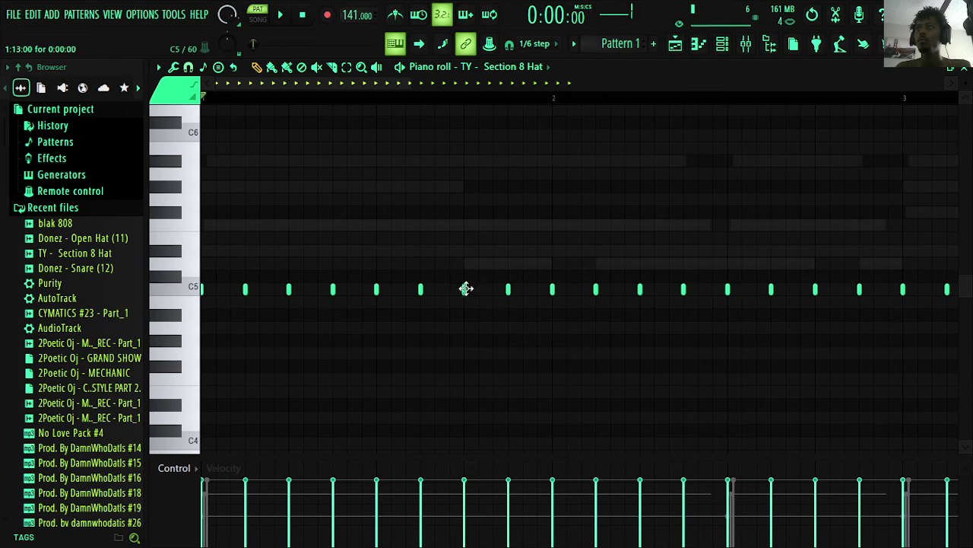
pyautogui.click(192, 70)
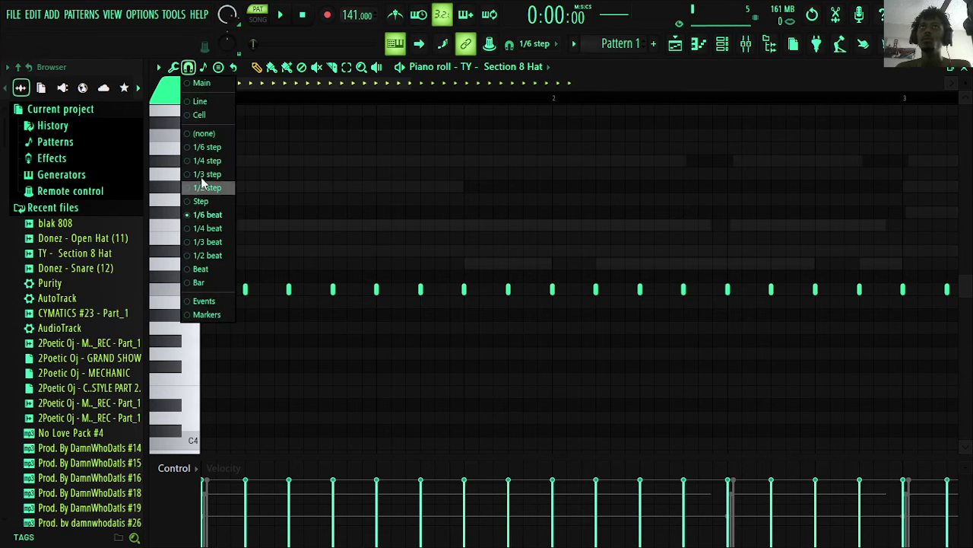
pyautogui.click(205, 150)
pyautogui.press('space')
pyautogui.click(517, 290)
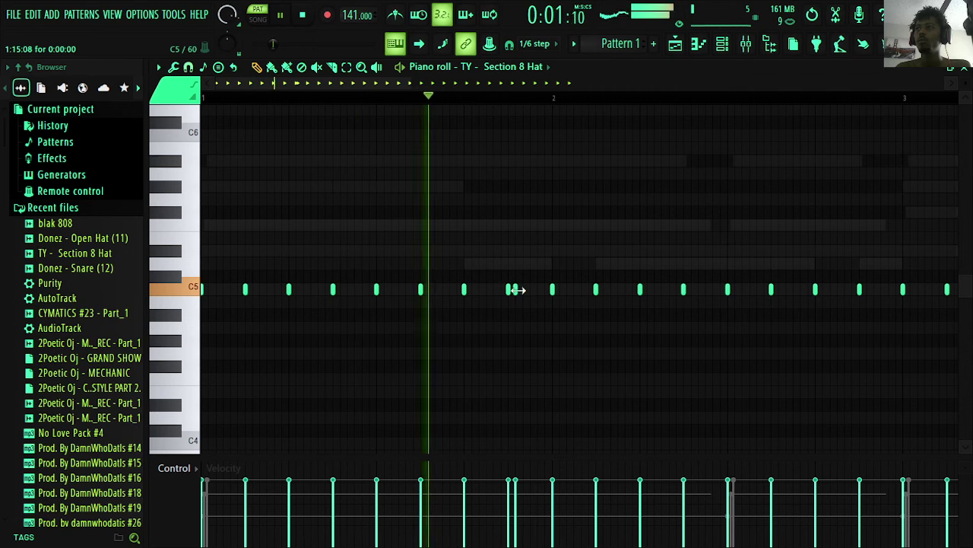
pyautogui.click(522, 287)
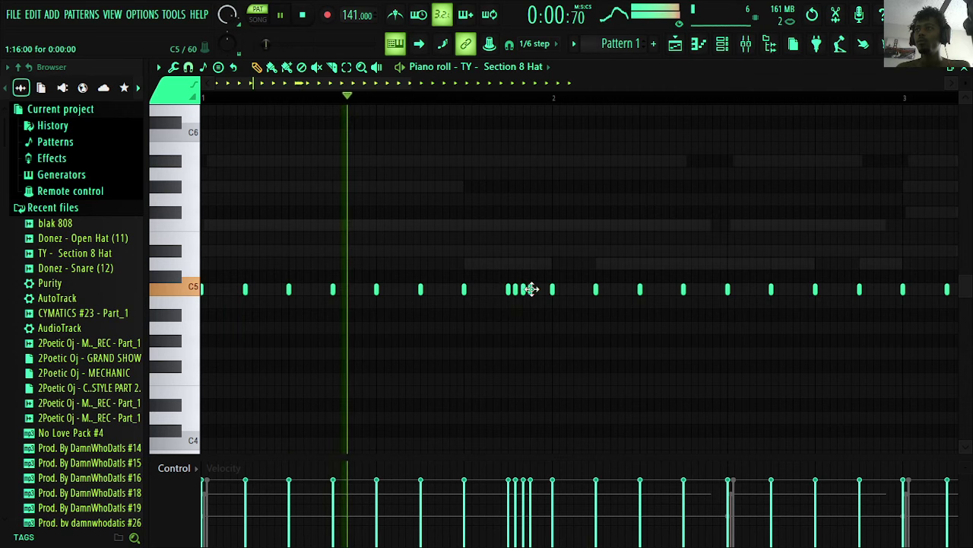
pyautogui.moveTo(525, 266); pyautogui.dragTo(500, 341)
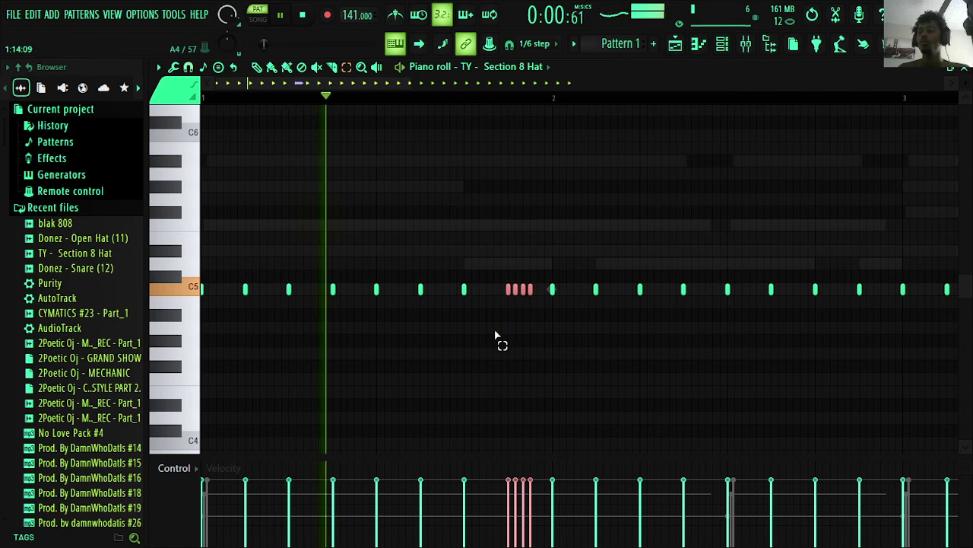
pyautogui.hotkey('ctrl', 'Down')
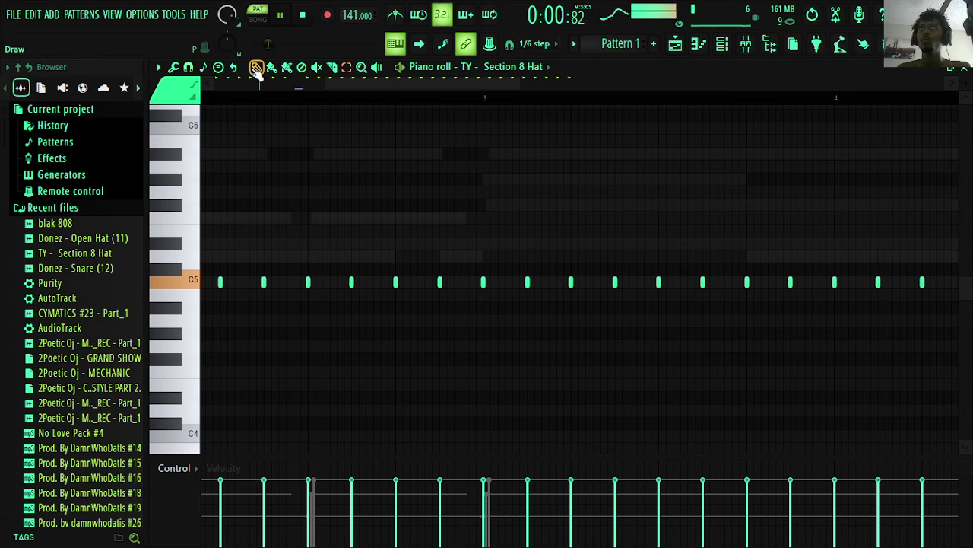
# - Stop playback, set the main snap to 1/4 beat, and make the piano roll snap follow the main snap
pyautogui.press('space')
pyautogui.click(534, 44)
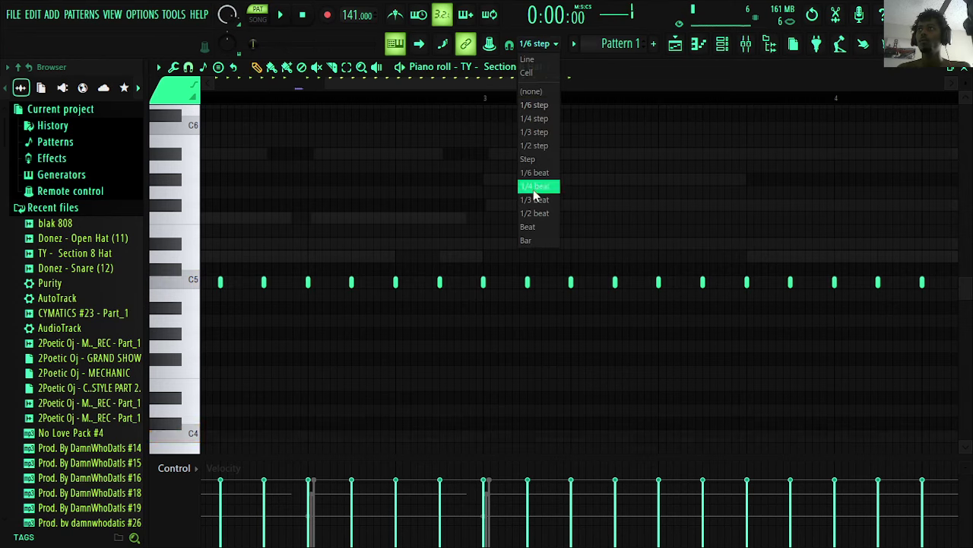
pyautogui.click(535, 190)
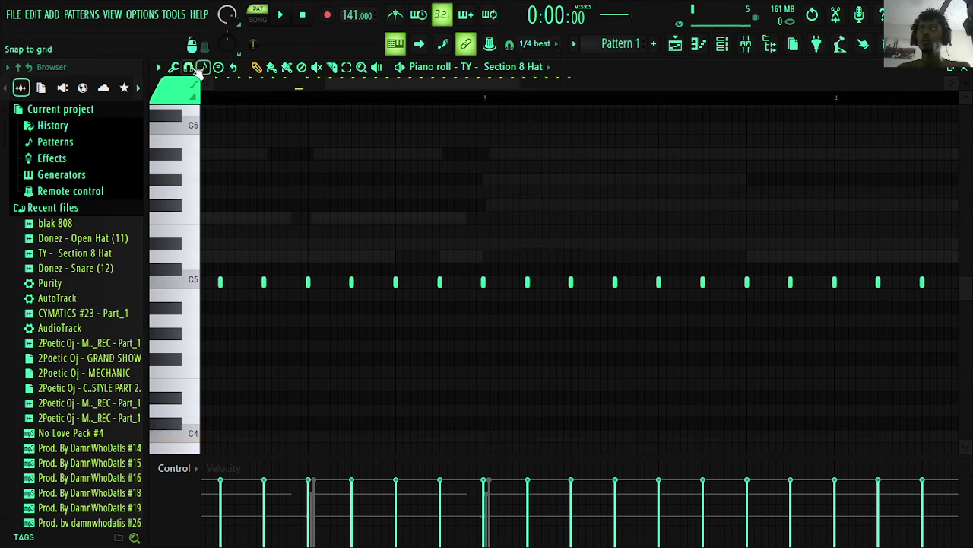
pyautogui.click(196, 68)
pyautogui.click(202, 230)
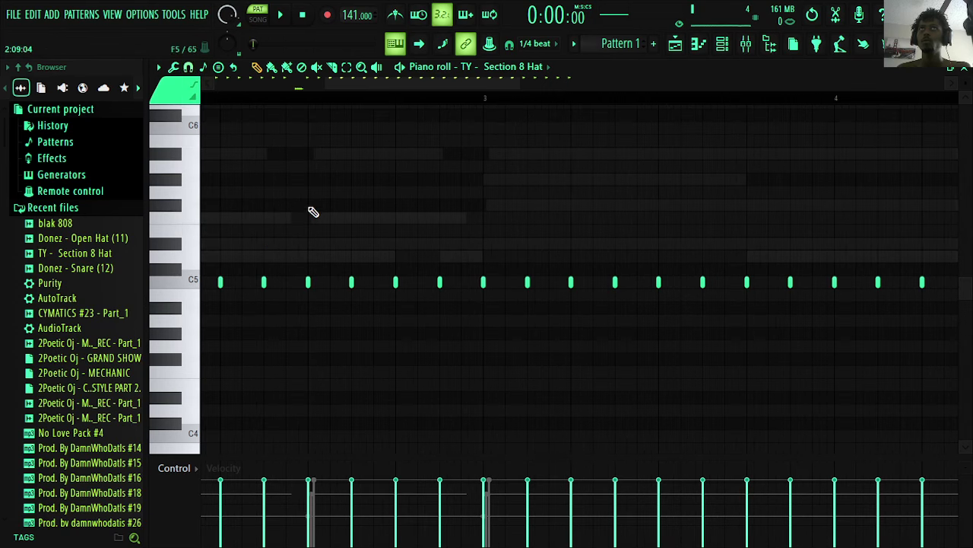
pyautogui.click(186, 70)
pyautogui.click(200, 85)
# - Try a 1/2 beat main snap and return it to 1/4 beat
pyautogui.click(530, 49)
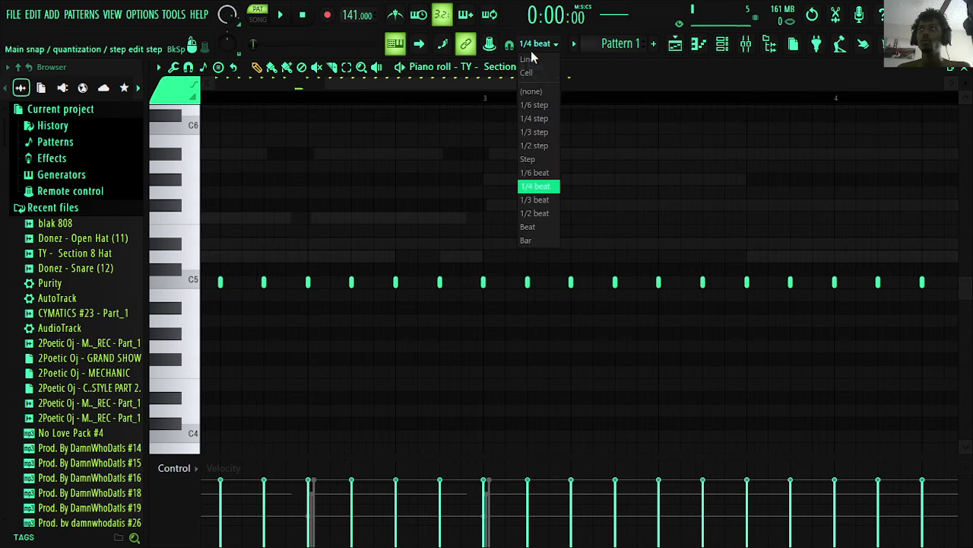
pyautogui.click(549, 189)
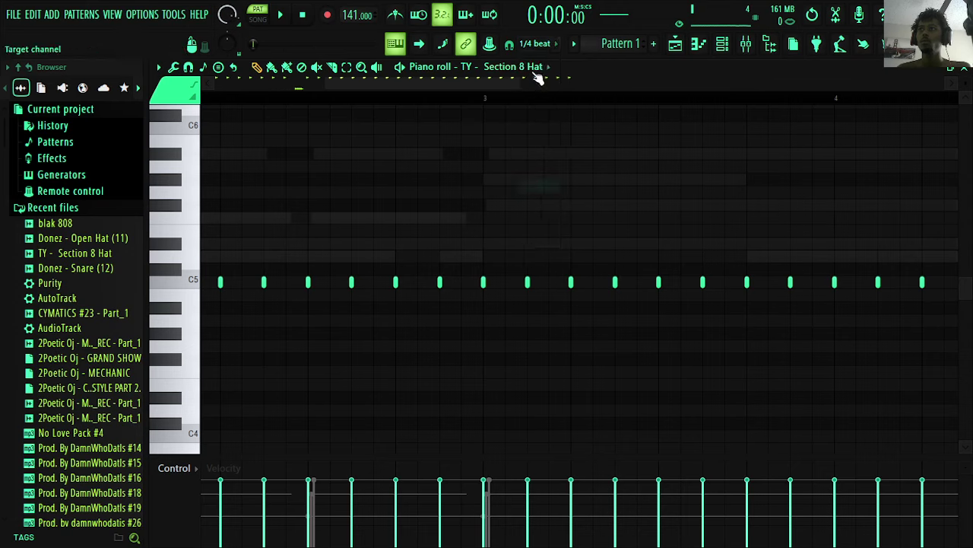
pyautogui.click(532, 44)
pyautogui.click(537, 217)
pyautogui.click(533, 44)
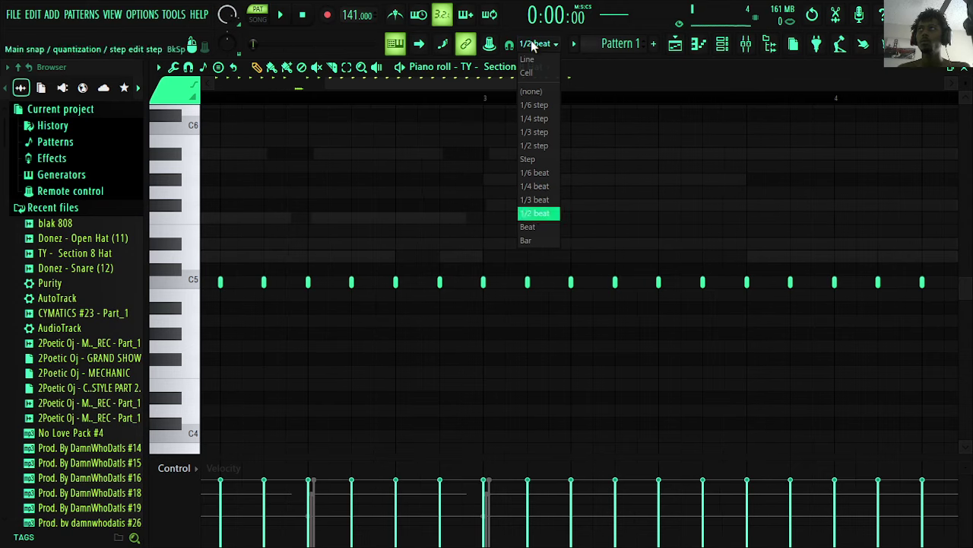
pyautogui.click(533, 186)
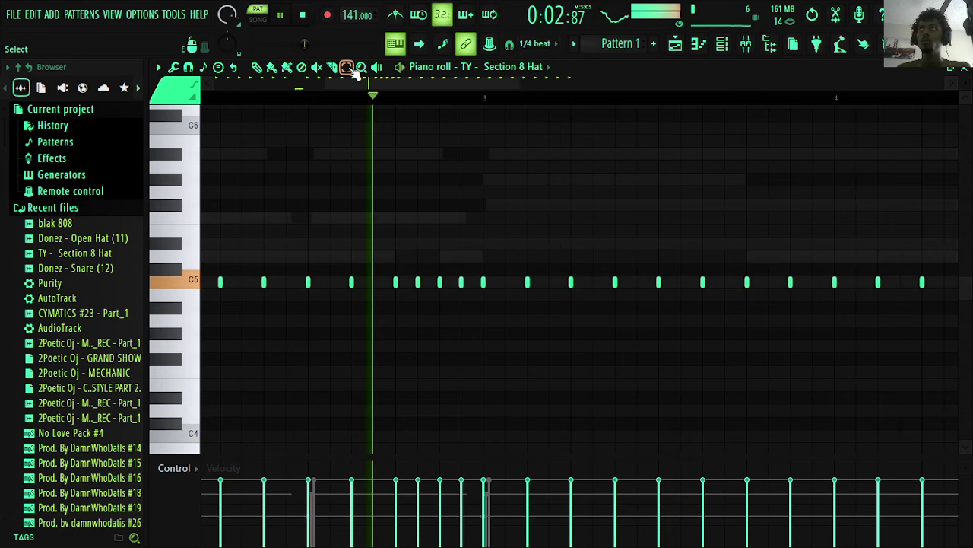
# - Try lowering the hi-hat hits at 2:15, 2:16 and 3:01 by one octave
pyautogui.press('space')
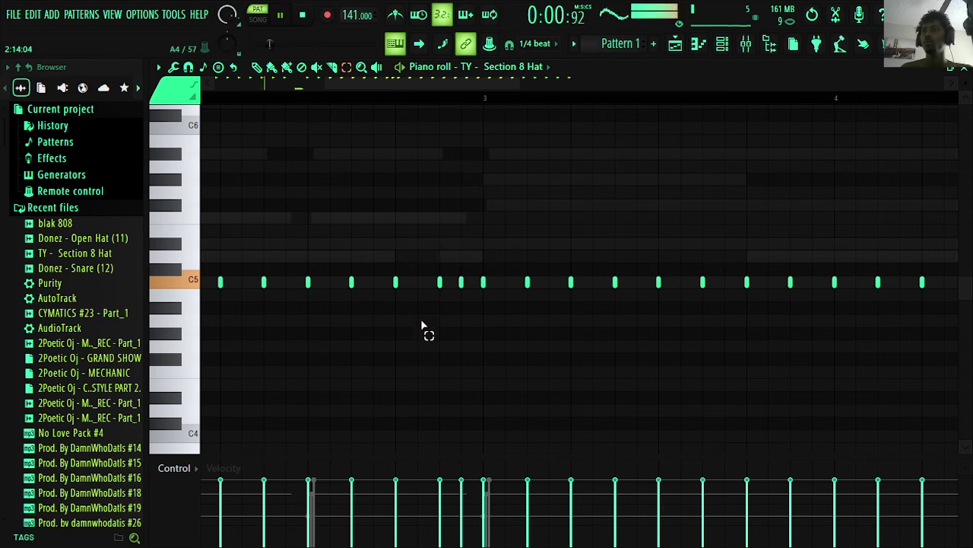
pyautogui.hotkey('ctrl', 'Down')
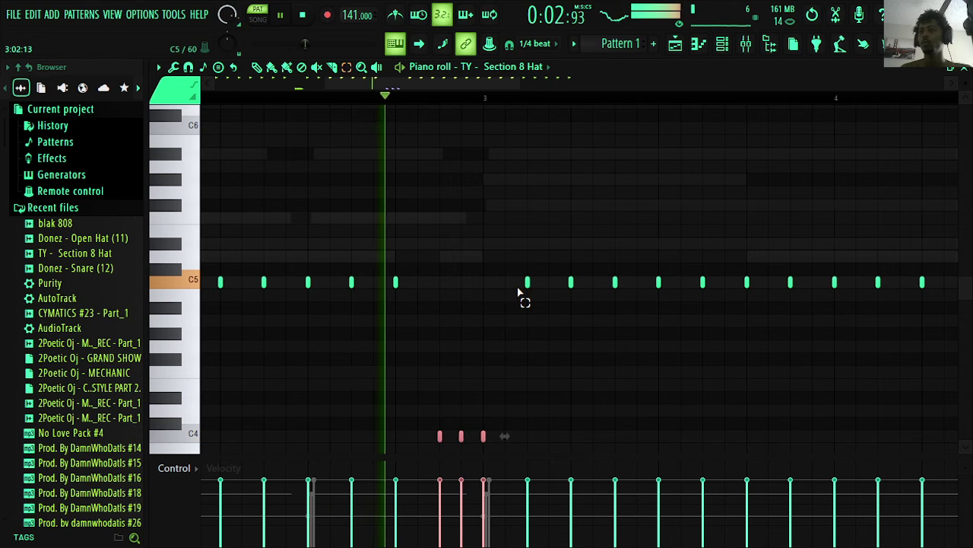
pyautogui.press('space')
# - Place an extra C5 hi-hat hit at 2:14 and lower the hits at 2:13, 2:14, 2:15 and 3:01 by one octave
pyautogui.click(520, 435)
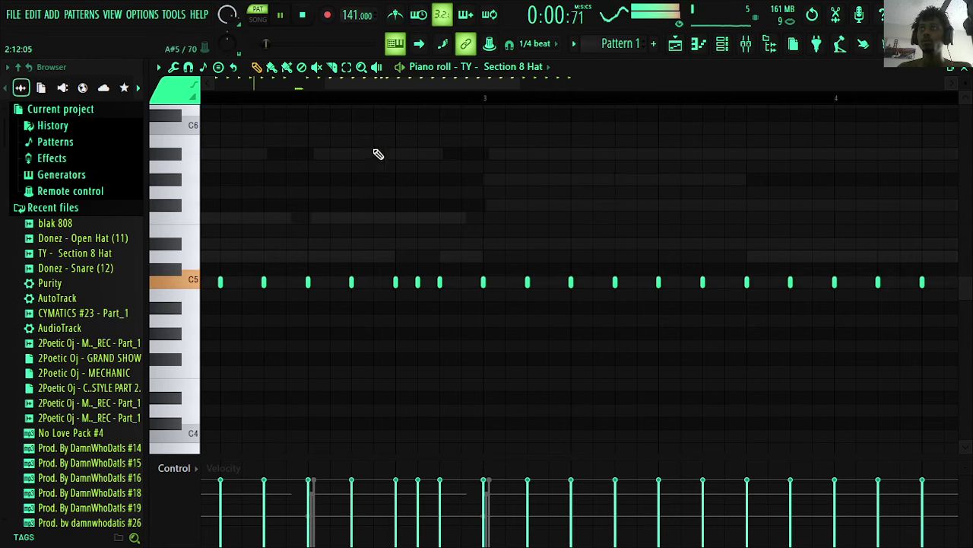
pyautogui.moveTo(486, 243); pyautogui.dragTo(373, 326)
pyautogui.hotkey('ctrl', 'Down')
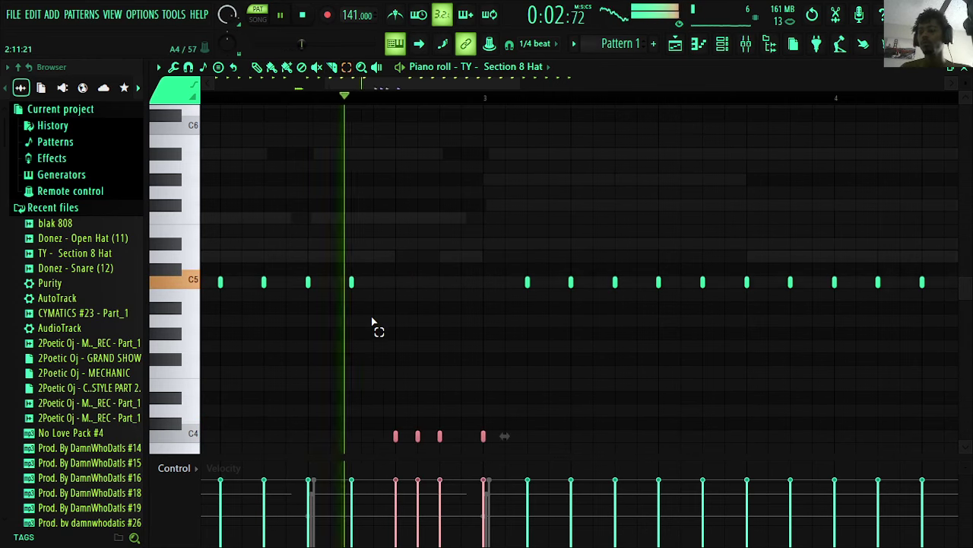
# - Raise the hi-hat hit at 3:01 by one octave to C5
pyautogui.moveTo(460, 379); pyautogui.dragTo(494, 455)
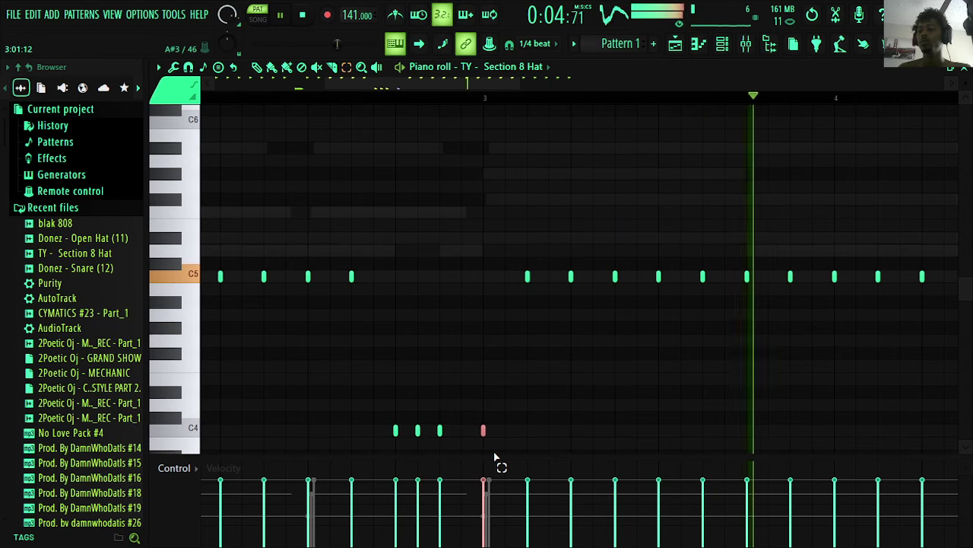
pyautogui.press('space')
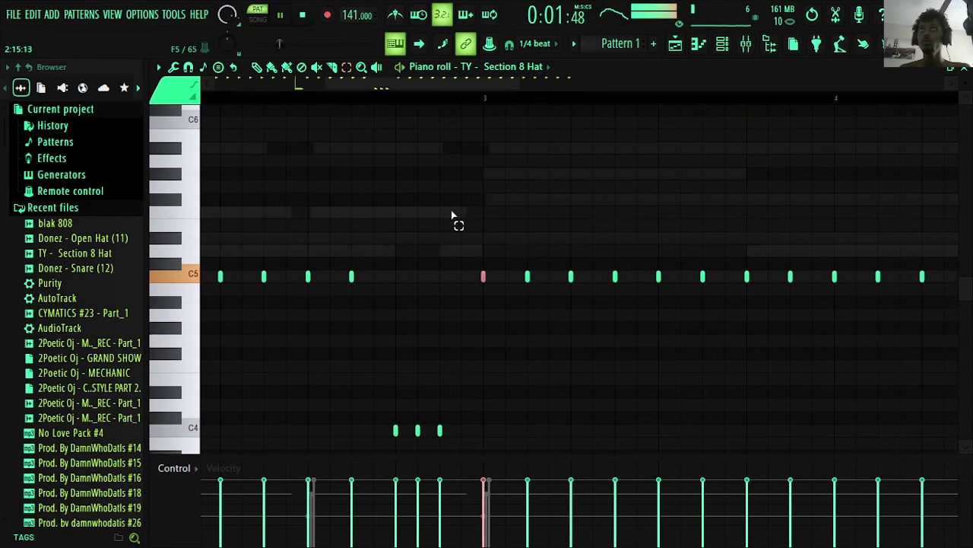
# - Delete the hi-hat hits from bar 3 onward and apply quick legato to the notes in the first two bars
pyautogui.moveTo(417, 81); pyautogui.dragTo(363, 81)
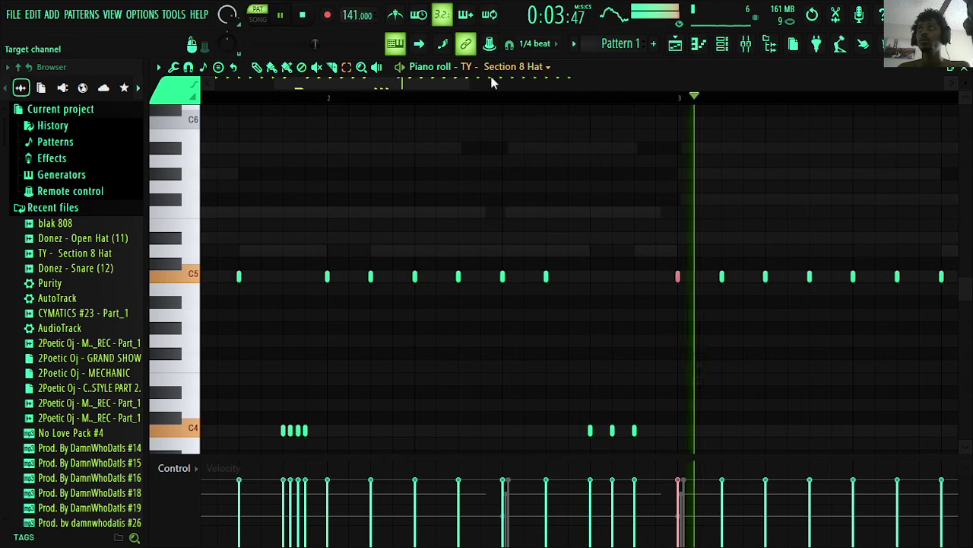
pyautogui.moveTo(467, 80); pyautogui.dragTo(746, 126)
pyautogui.moveTo(718, 219); pyautogui.dragTo(397, 288)
pyautogui.moveTo(395, 300); pyautogui.dragTo(391, 303)
pyautogui.moveTo(730, 245); pyautogui.dragTo(409, 337)
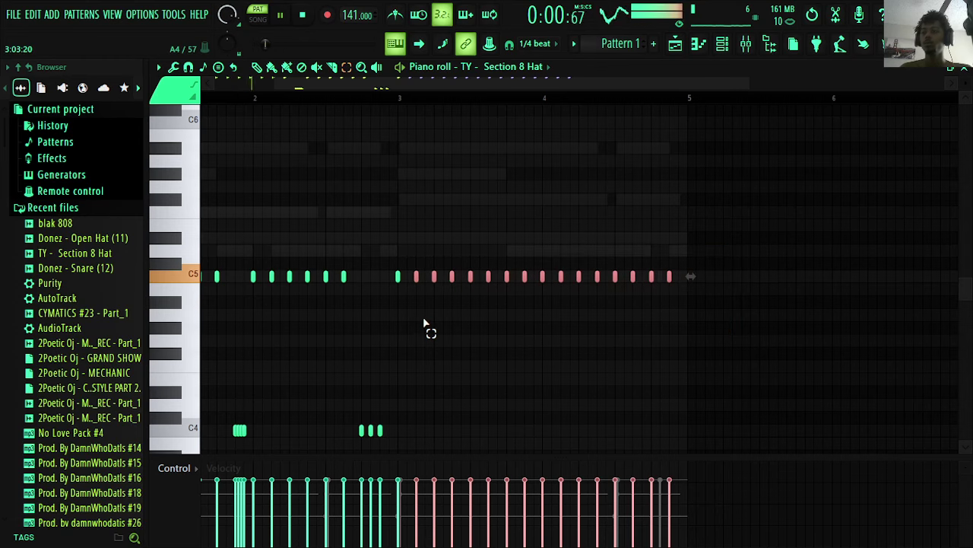
pyautogui.press('Return')
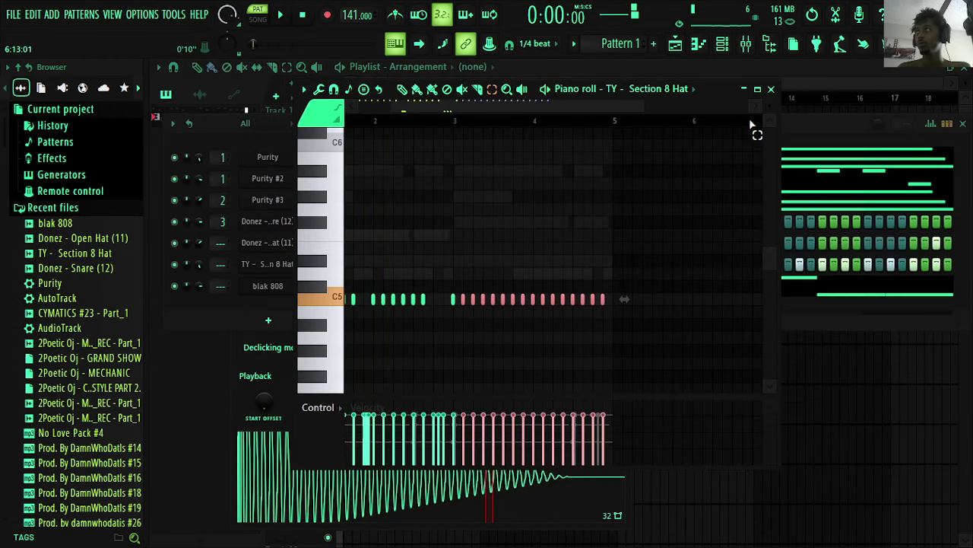
pyautogui.click(763, 91)
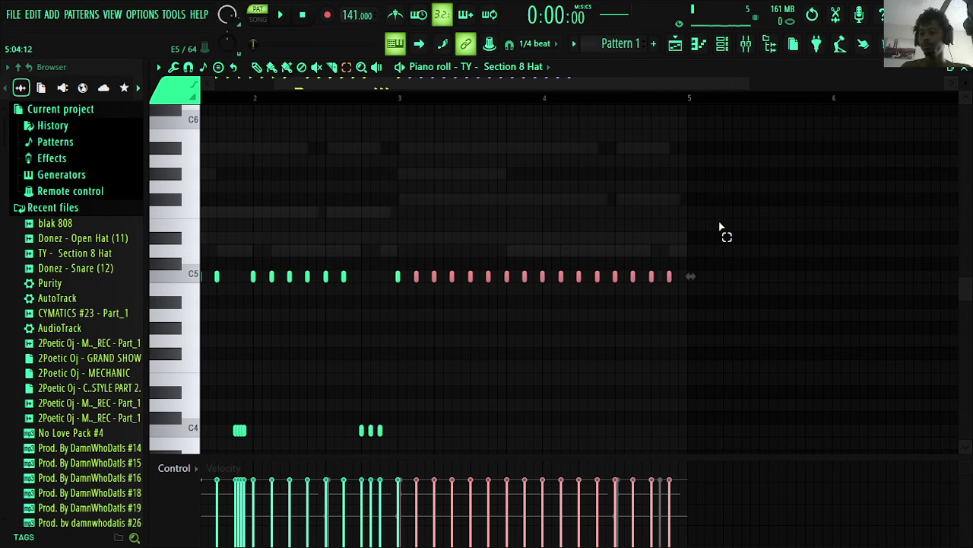
pyautogui.press('space')
pyautogui.hotkey('ctrl', 'l')
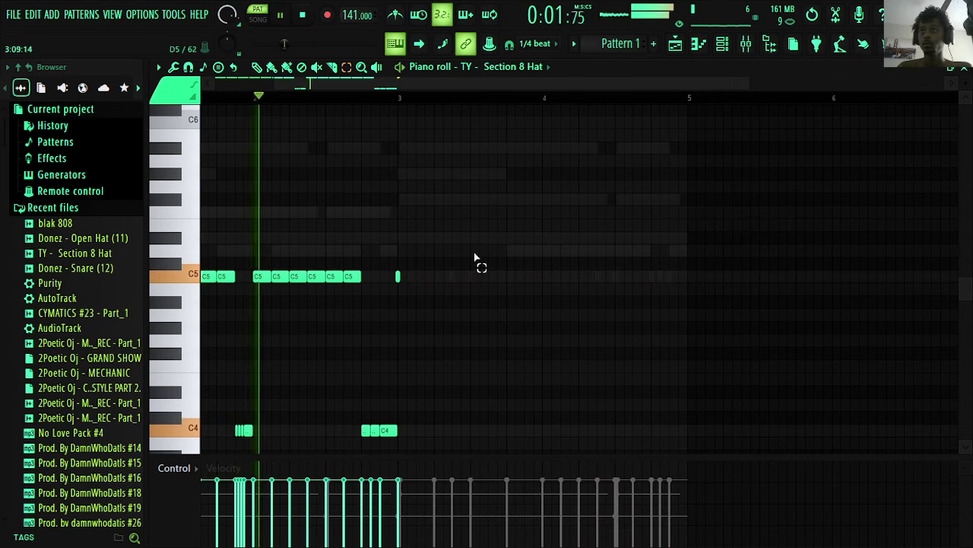
pyautogui.moveTo(439, 230); pyautogui.dragTo(388, 308)
pyautogui.press('Delete')
# - Duplicate the two-bar hi-hat pattern across bars 3 and 4 and close the piano roll
pyautogui.moveTo(459, 196); pyautogui.dragTo(1, 466)
pyautogui.hotkey('ctrl', 'b')
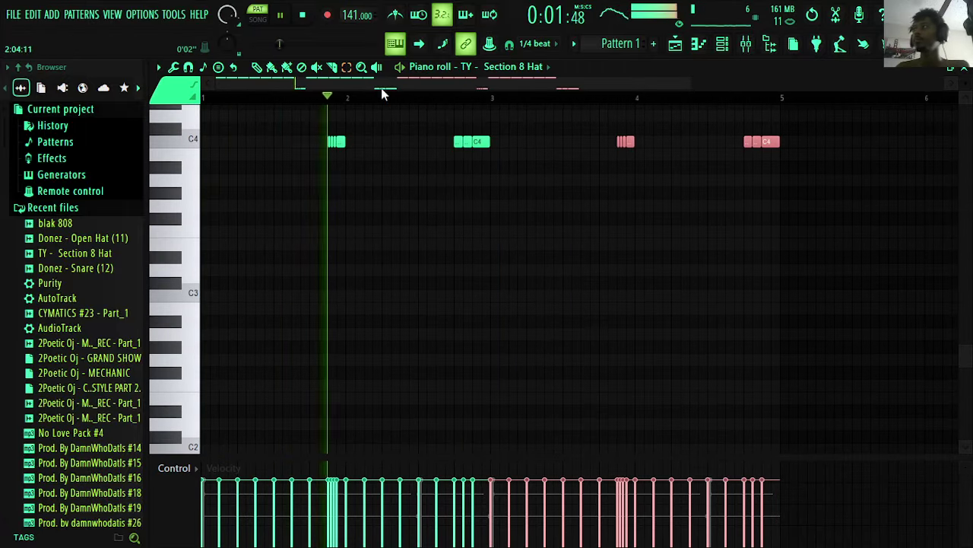
pyautogui.click(965, 69)
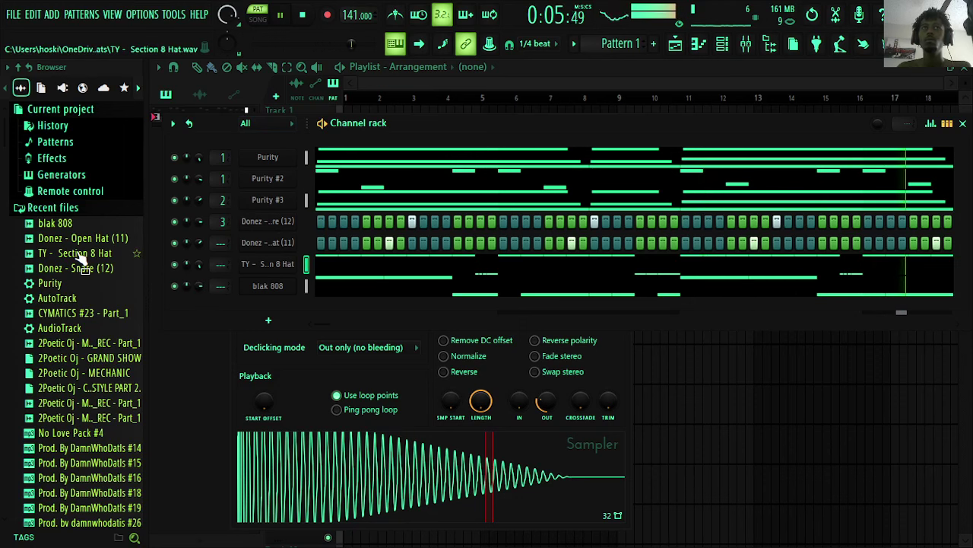
# - Try Donez - 808 (3) from the recent files in place of the blak 808 sample
pyautogui.scroll(-2, 78, 257)
pyautogui.scroll(-4, 79, 255)
pyautogui.scroll(6, 82, 244)
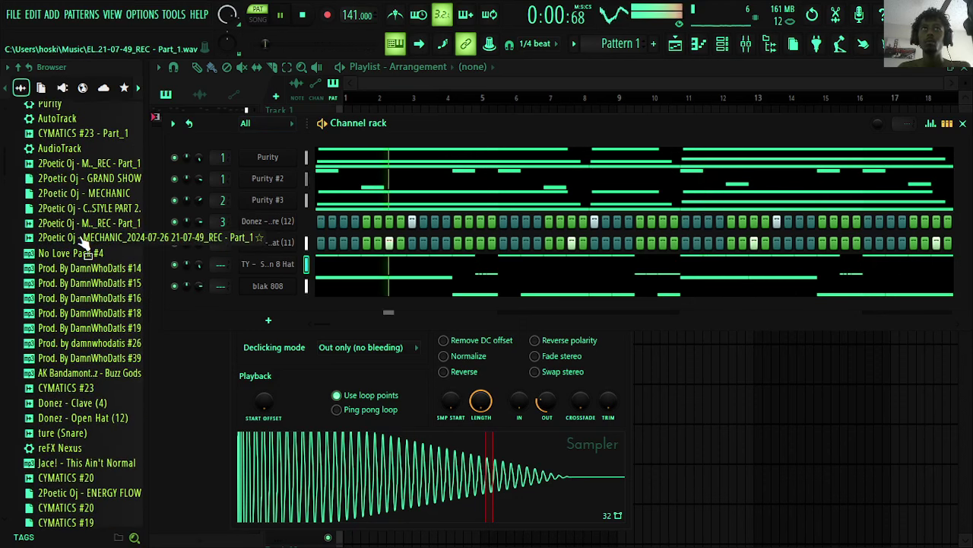
pyautogui.scroll(-6, 81, 243)
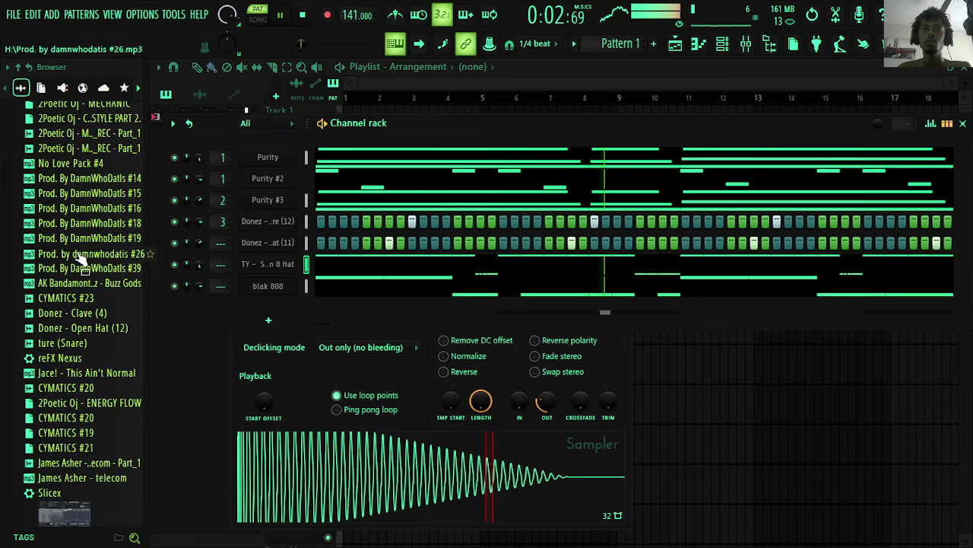
pyautogui.scroll(-4, 110, 263)
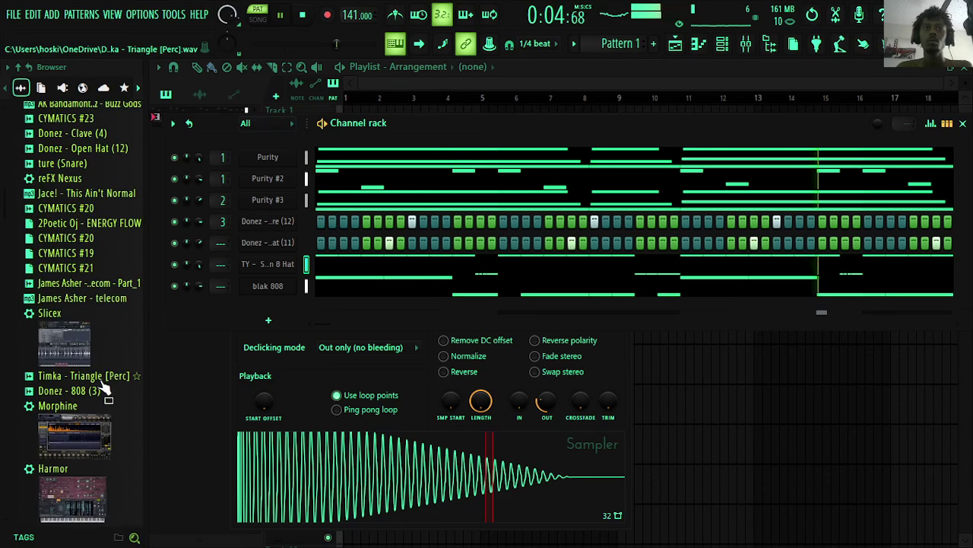
pyautogui.moveTo(105, 388); pyautogui.dragTo(253, 297)
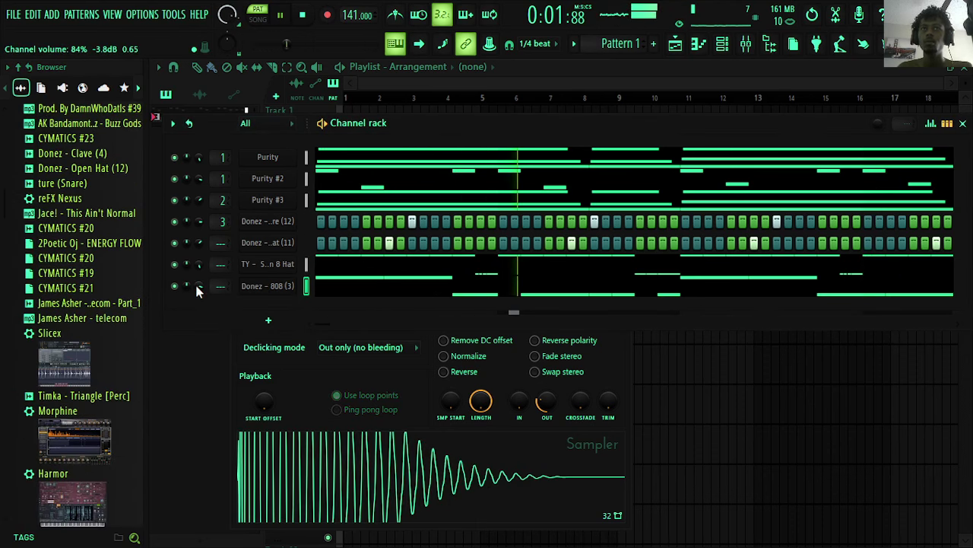
# - Try Donez - 808 (2) on the 808 channel and put the blak 808 sample back
pyautogui.scroll(-6, 80, 327)
pyautogui.moveTo(84, 434); pyautogui.dragTo(259, 287)
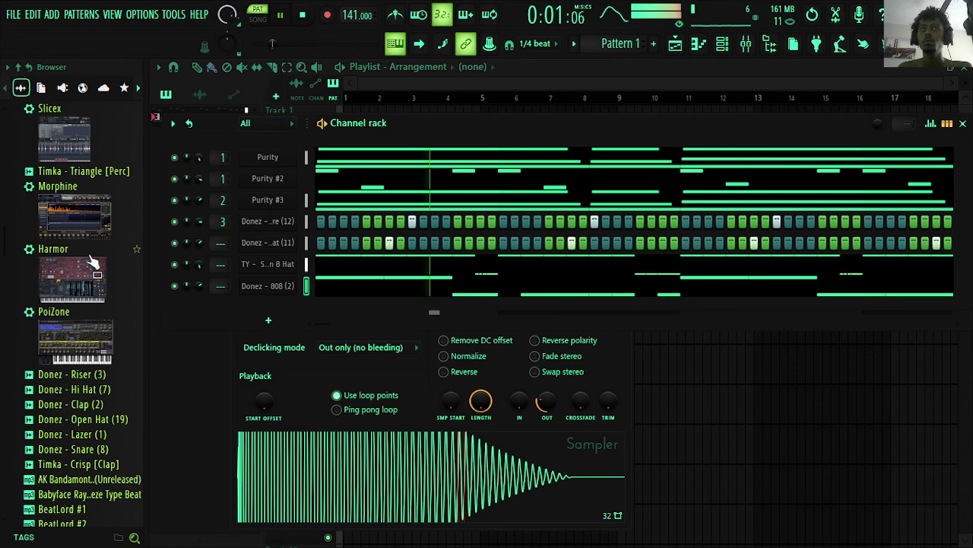
pyautogui.scroll(15, 92, 262)
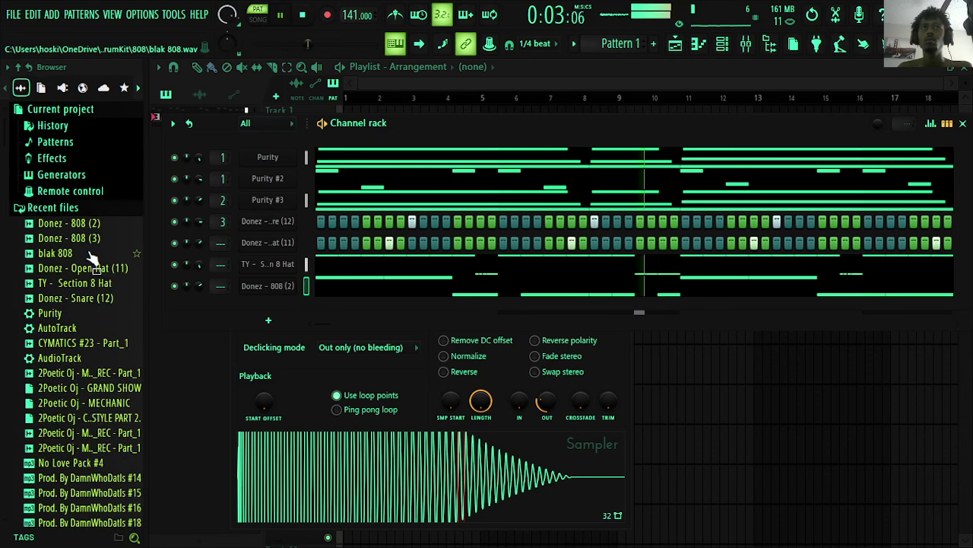
pyautogui.moveTo(66, 259); pyautogui.dragTo(252, 294)
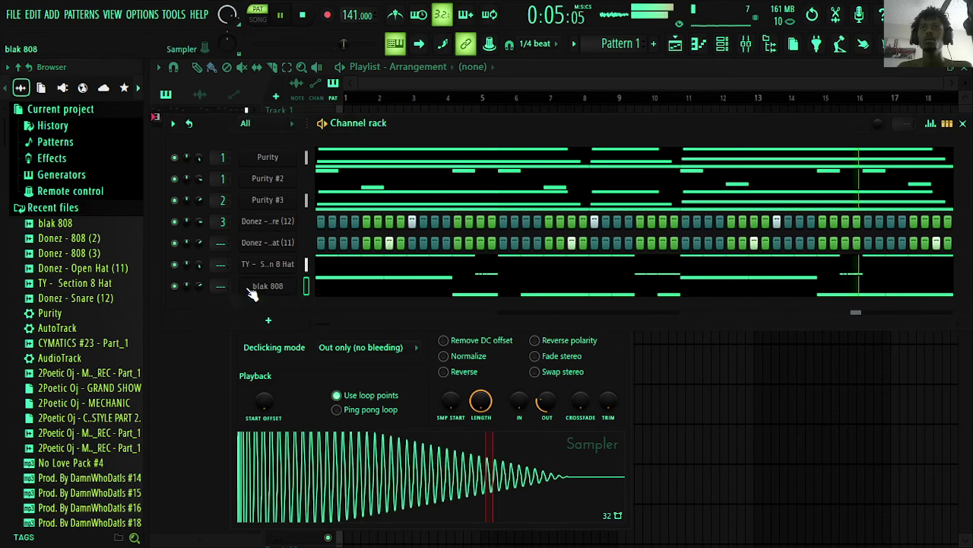
# - Examine the blak 808 notes in the piano roll and return to the channel rack
pyautogui.rightClick(260, 291)
pyautogui.click(324, 284)
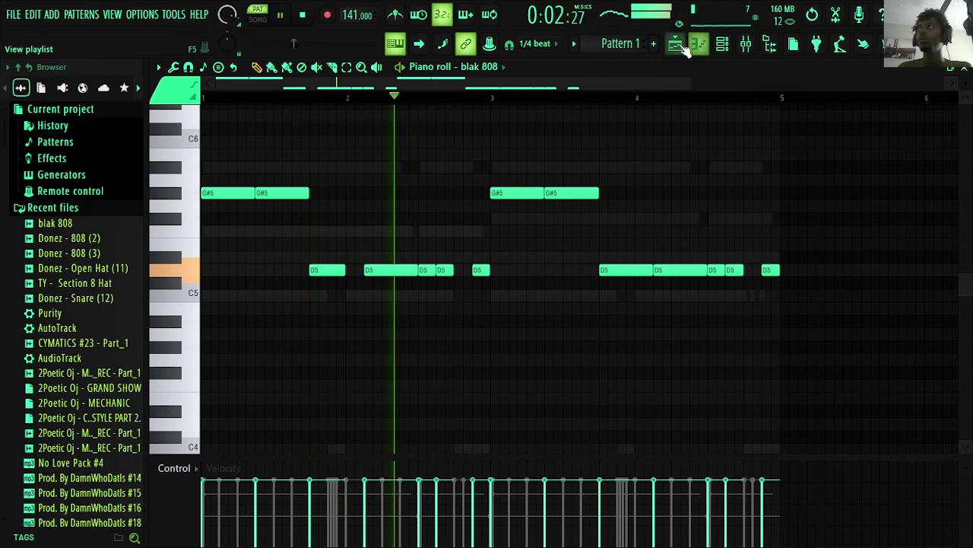
pyautogui.click(675, 44)
pyautogui.click(697, 45)
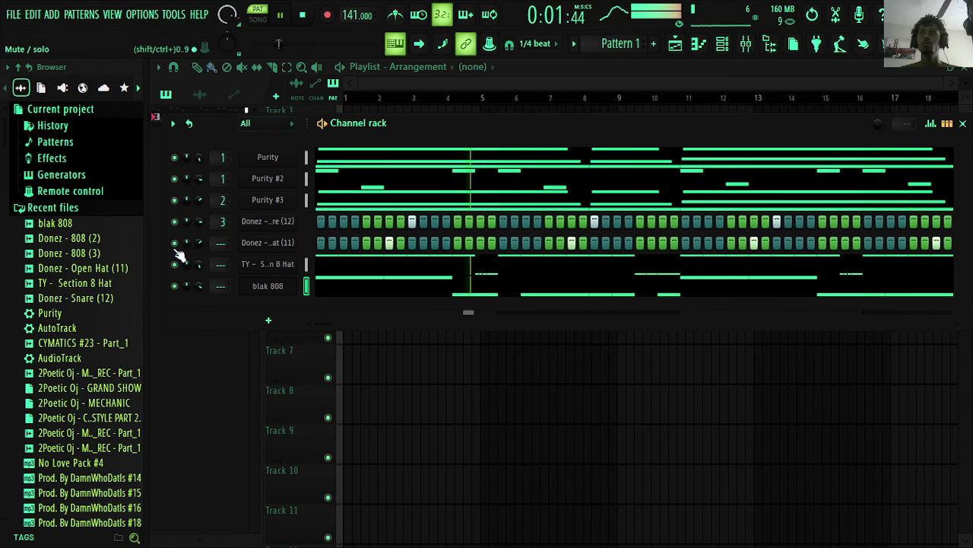
# - Split Pattern 1 by channel so each instrument gets its own pattern
pyautogui.rightClick(270, 202)
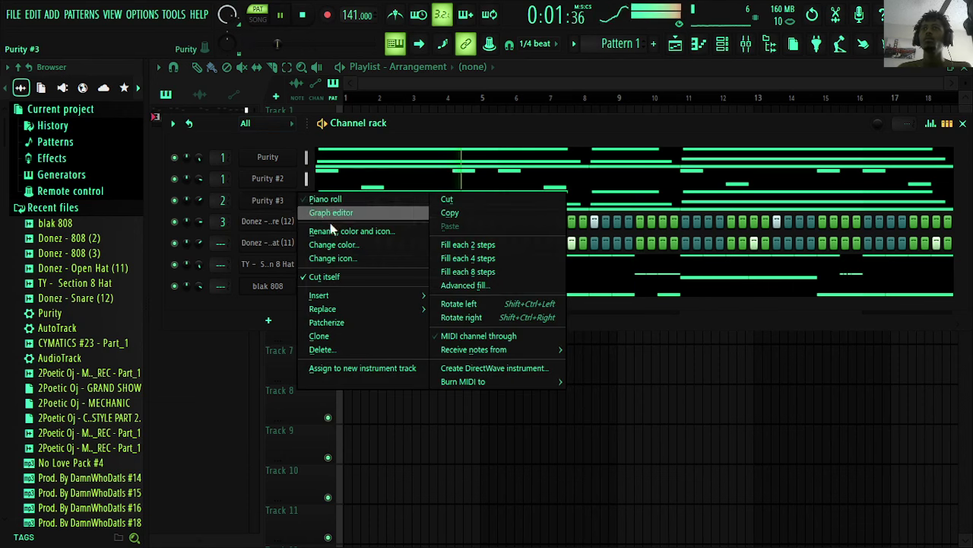
pyautogui.click(576, 43)
pyautogui.click(653, 271)
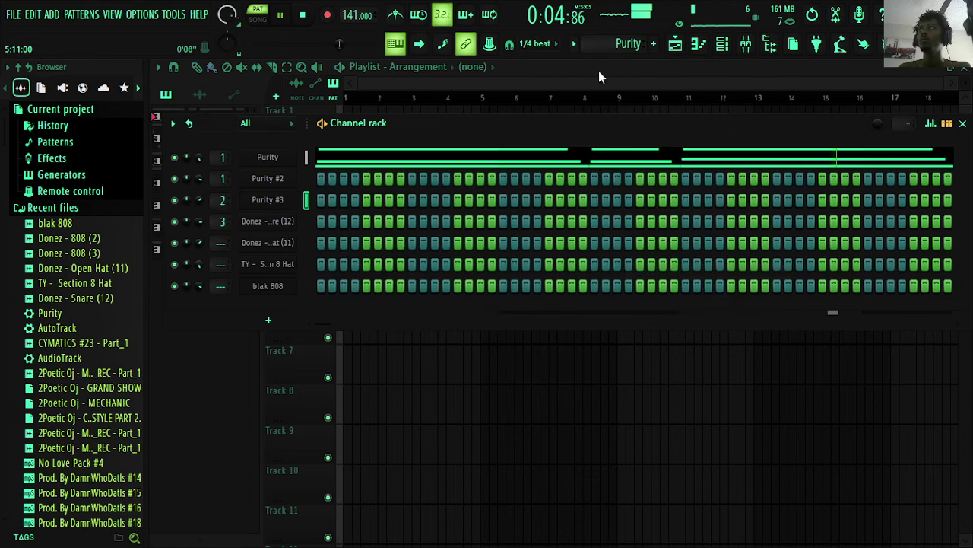
# - Place the Purity, Purity #2 and Purity #3 patterns at bar 1 of playlist Tracks 1, 2 and 3
pyautogui.click(565, 72)
pyautogui.moveTo(574, 125); pyautogui.dragTo(364, 131)
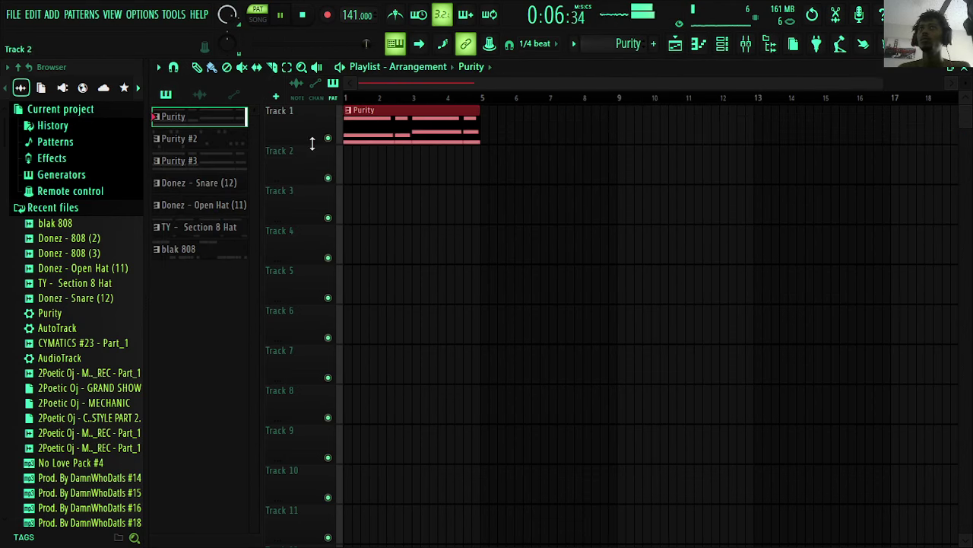
pyautogui.click(369, 166)
pyautogui.click(183, 161)
pyautogui.click(393, 213)
pyautogui.moveTo(393, 213); pyautogui.dragTo(367, 212)
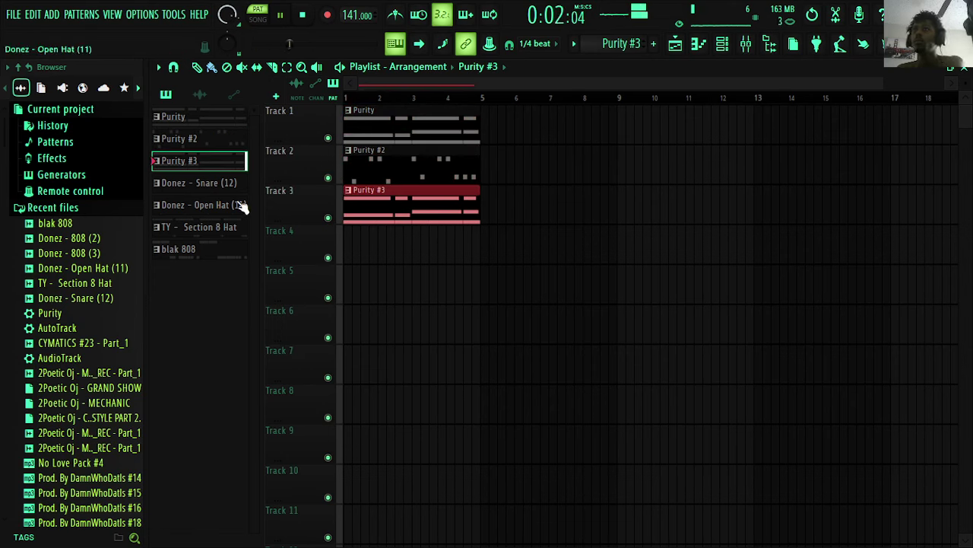
# - Place the Donez - Snare (12) pattern on Track 4 and Donez - Open Hat (11) on Track 5, both starting at bar 1
pyautogui.click(228, 183)
pyautogui.click(385, 241)
pyautogui.moveTo(388, 244); pyautogui.dragTo(352, 245)
pyautogui.click(228, 205)
pyautogui.click(365, 283)
pyautogui.moveTo(370, 289); pyautogui.dragTo(332, 297)
# - Place the TY - Section 8 Hat pattern on Track 6 and blak 808 on Track 7, both starting at bar 1
pyautogui.click(229, 228)
pyautogui.click(382, 327)
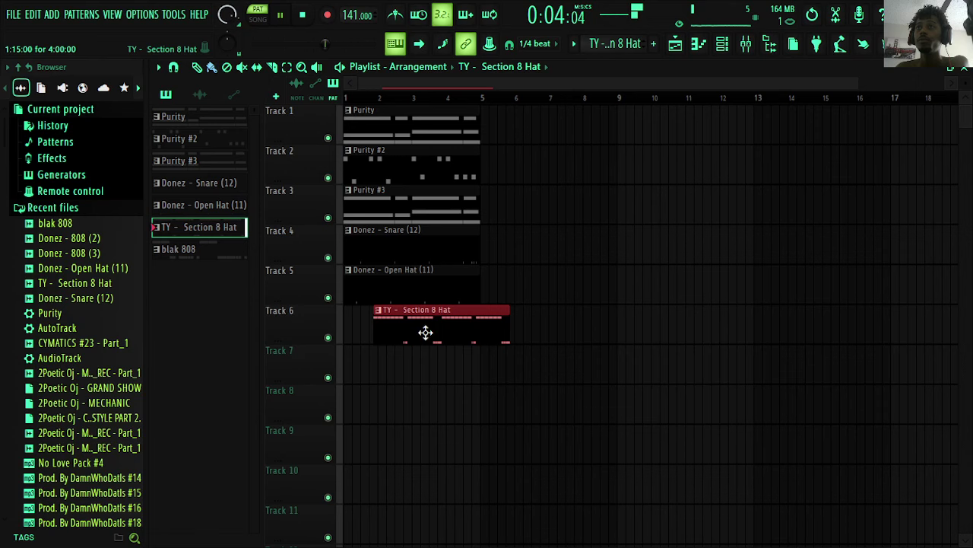
pyautogui.moveTo(426, 332); pyautogui.dragTo(395, 332)
pyautogui.click(228, 249)
pyautogui.click(363, 368)
pyautogui.moveTo(363, 367); pyautogui.dragTo(353, 368)
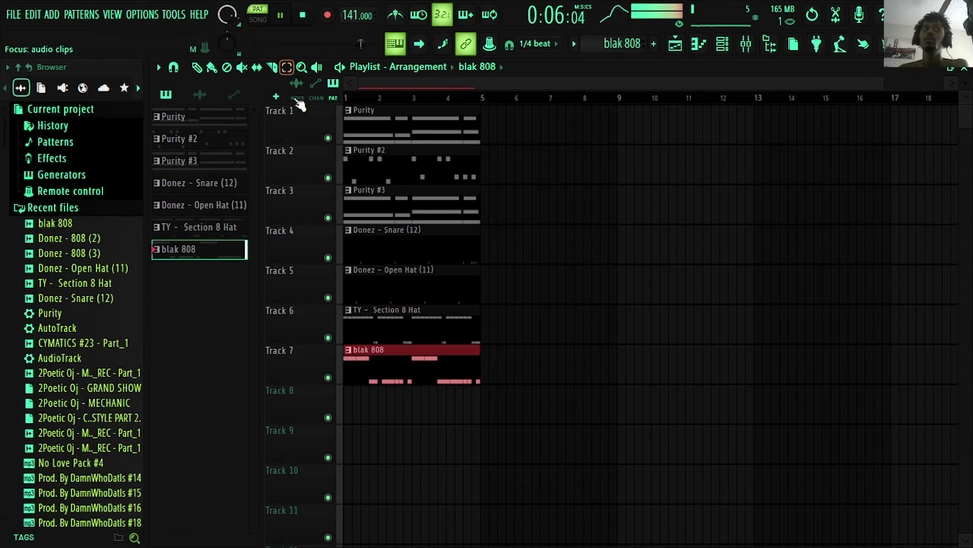
# - Duplicate all seven playlist clips eight times to fill bars 1 to 36, and switch playback to song mode
pyautogui.moveTo(587, 503); pyautogui.dragTo(406, 99)
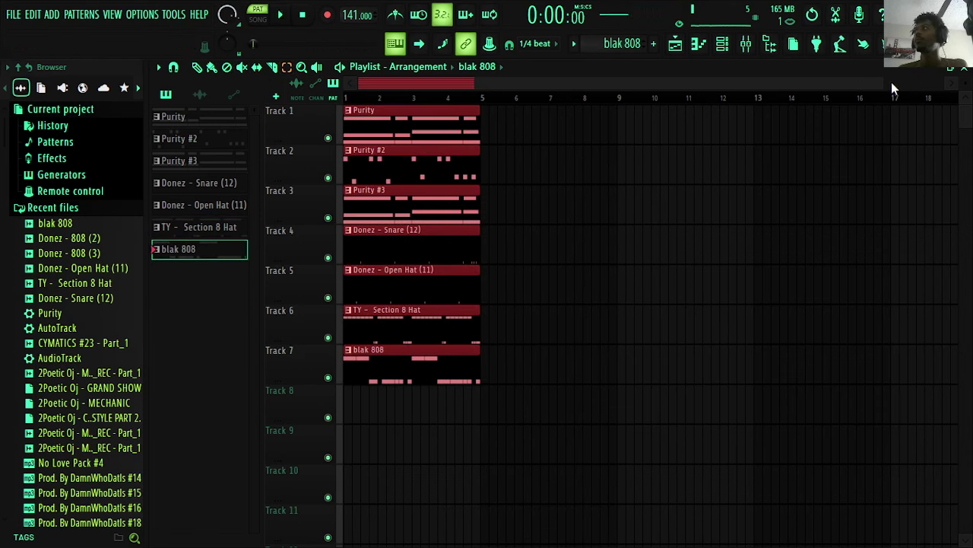
pyautogui.hotkey('ctrl', 'b')
pyautogui.hotkey('ctrl', 'b')
pyautogui.hotkey('ctrl', 'b')
pyautogui.hotkey('ctrl', 'b')
pyautogui.hotkey('ctrl', 'b')
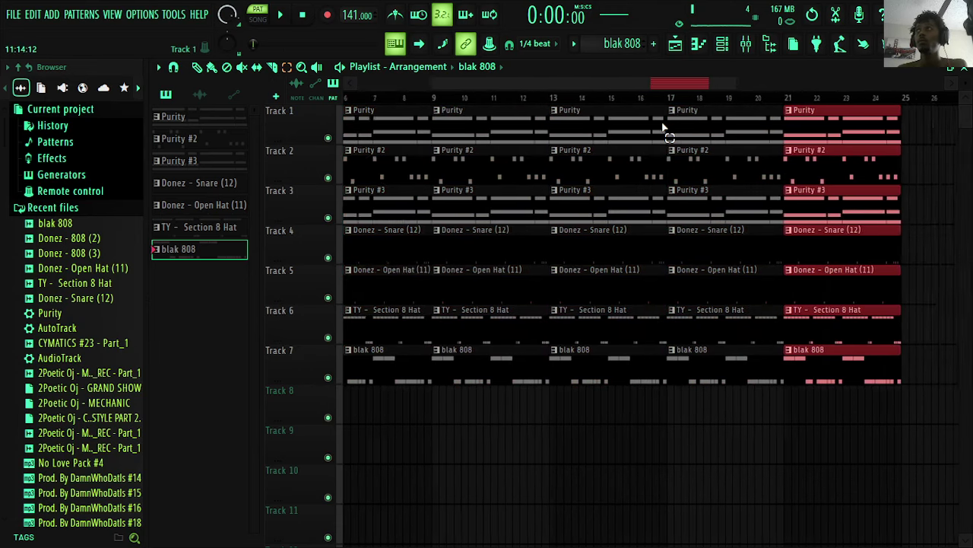
pyautogui.hotkey('ctrl', 'b')
pyautogui.hotkey('ctrl', 'b')
pyautogui.hotkey('ctrl', 'b')
pyautogui.moveTo(544, 81); pyautogui.dragTo(350, 85)
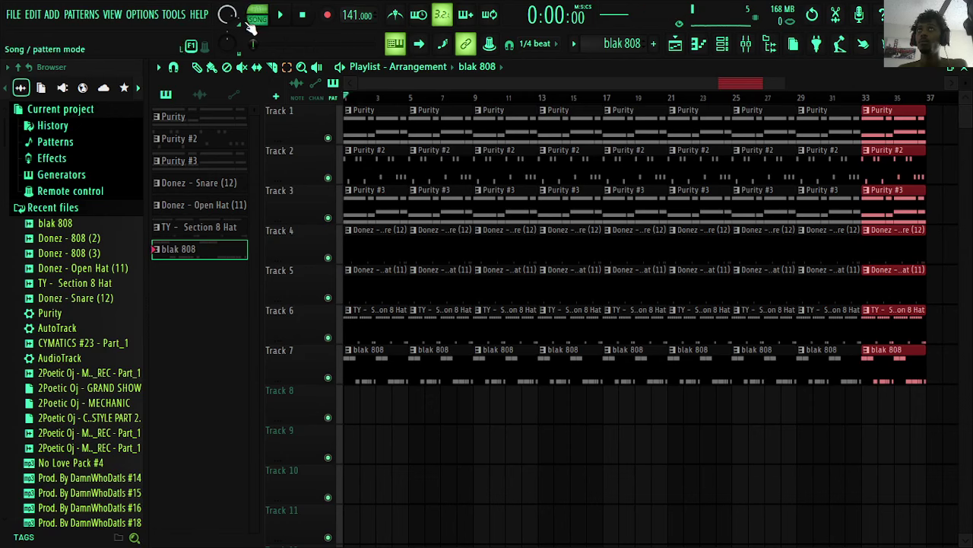
pyautogui.press('space')
# - Clear every clip except Purity #3 from bars 1 to 8 and play the song
pyautogui.moveTo(366, 237); pyautogui.dragTo(450, 434)
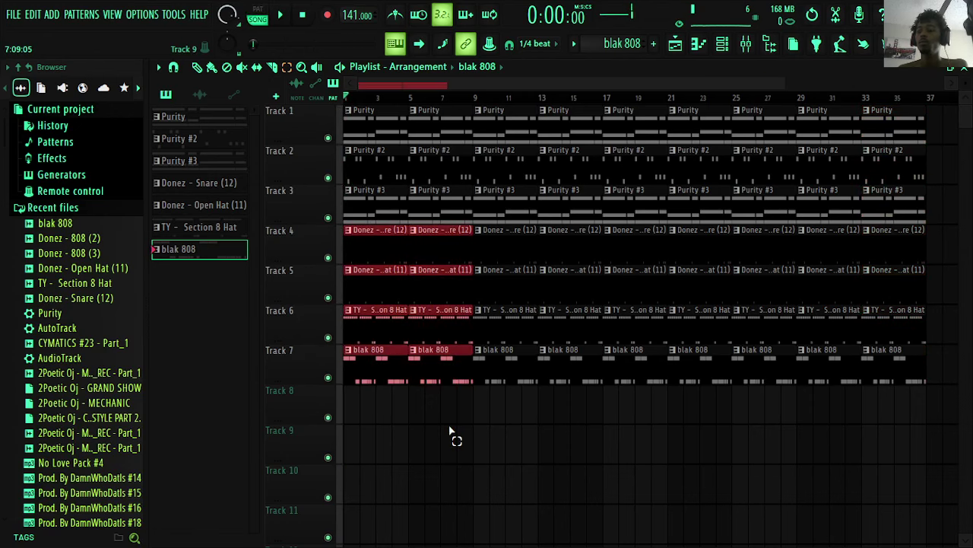
pyautogui.press('Delete')
pyautogui.moveTo(346, 106); pyautogui.dragTo(435, 162)
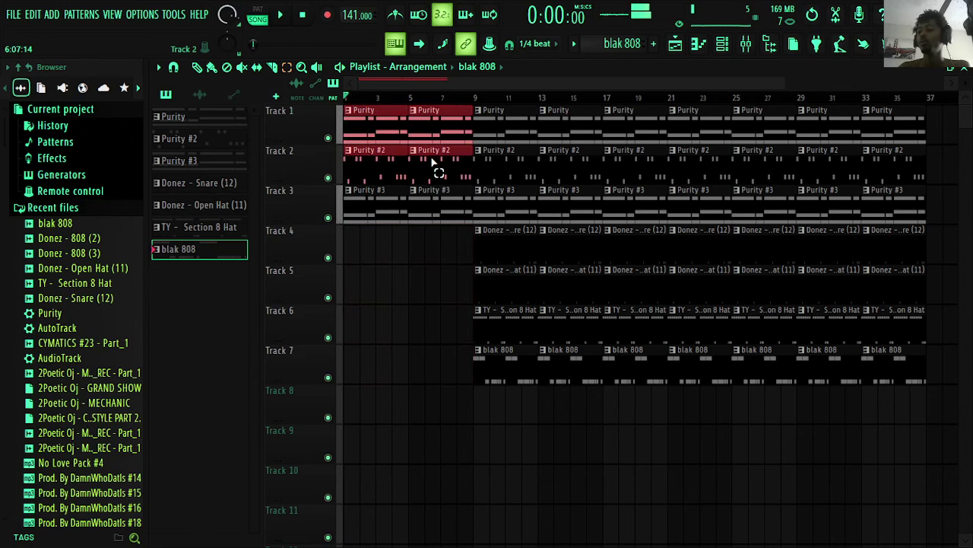
pyautogui.press('Delete')
pyautogui.press('space')
# - Delete the snare and hi-hat clips from bars 9 to 16 and the open hat clips from bars 9 to 24
pyautogui.click(730, 49)
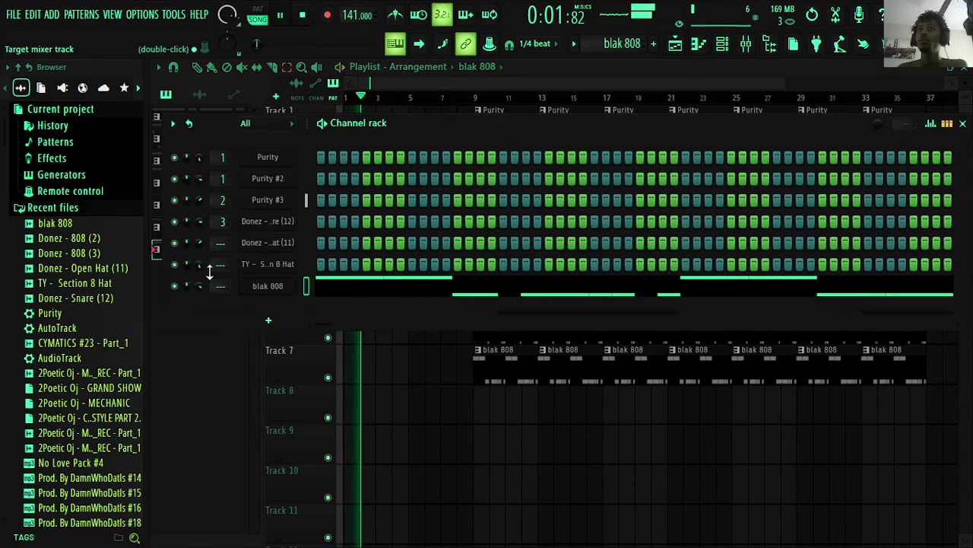
pyautogui.moveTo(525, 84); pyautogui.dragTo(555, 83)
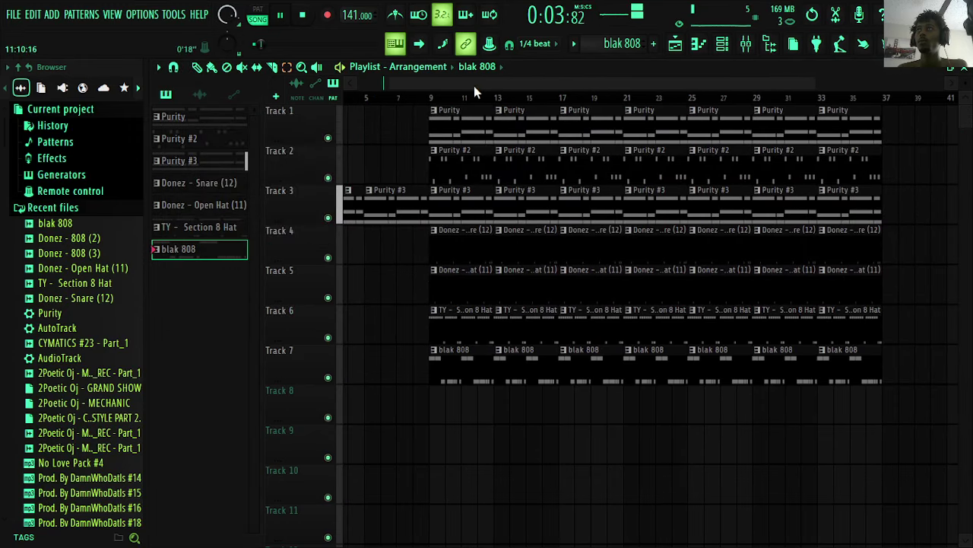
pyautogui.moveTo(815, 85); pyautogui.dragTo(893, 85)
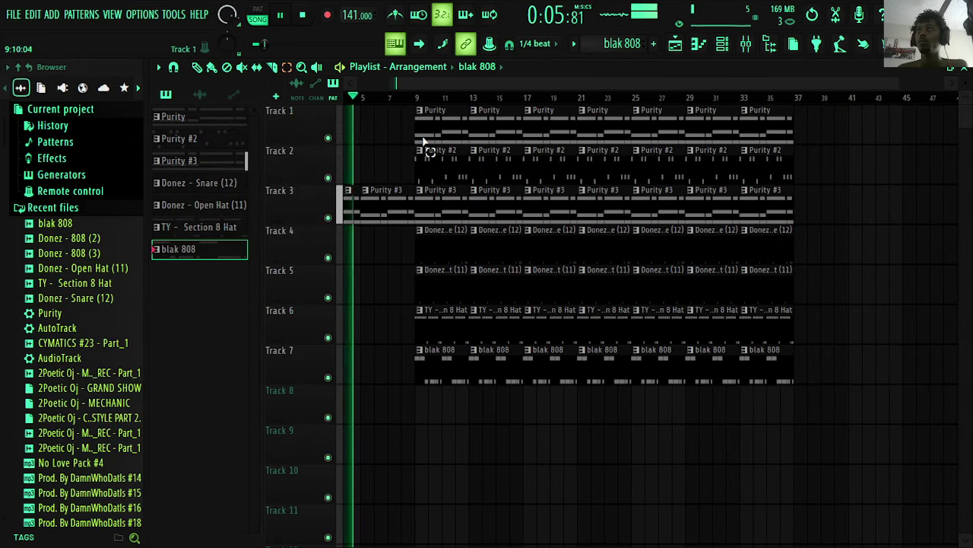
pyautogui.moveTo(380, 225); pyautogui.dragTo(509, 322)
pyautogui.press('Delete')
pyautogui.moveTo(538, 226); pyautogui.dragTo(614, 283)
pyautogui.moveTo(525, 289); pyautogui.dragTo(606, 292)
pyautogui.press('Delete')
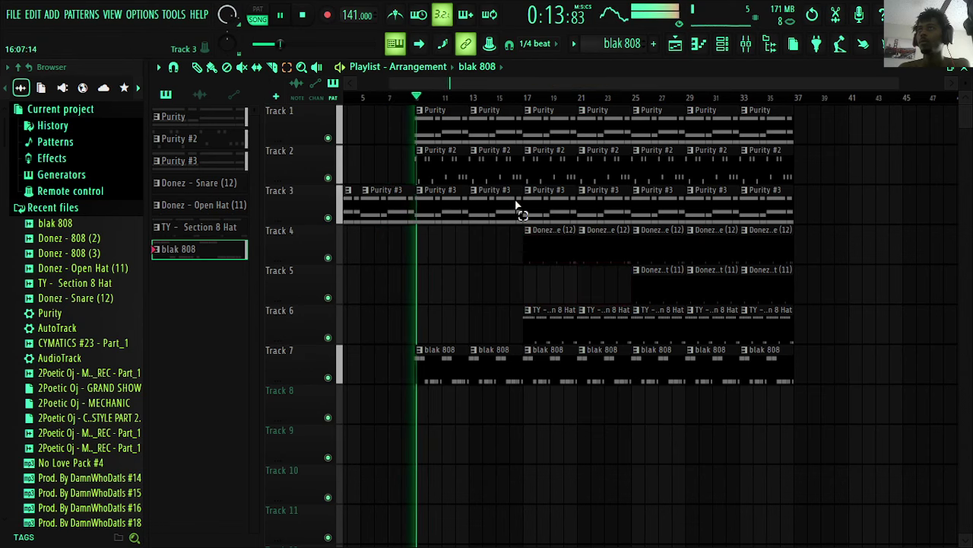
# - Delete the Purity #2 clips from bars 17 to 24
pyautogui.moveTo(562, 86); pyautogui.dragTo(619, 97)
pyautogui.moveTo(485, 165); pyautogui.dragTo(540, 168)
pyautogui.press('Delete')
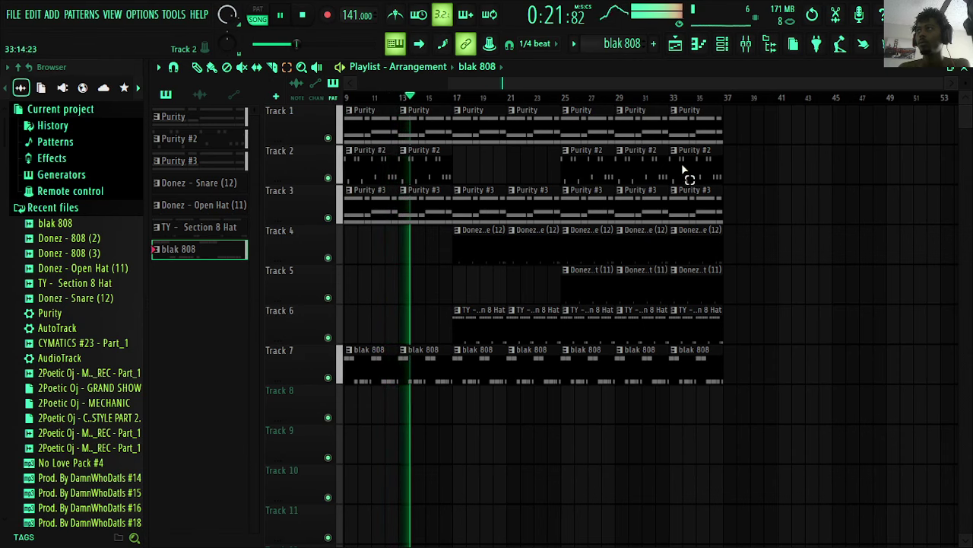
# - Delete the Purity #2, snare and open hat clips from bars 33 to 36
pyautogui.press('Delete')
pyautogui.moveTo(715, 261); pyautogui.dragTo(727, 289)
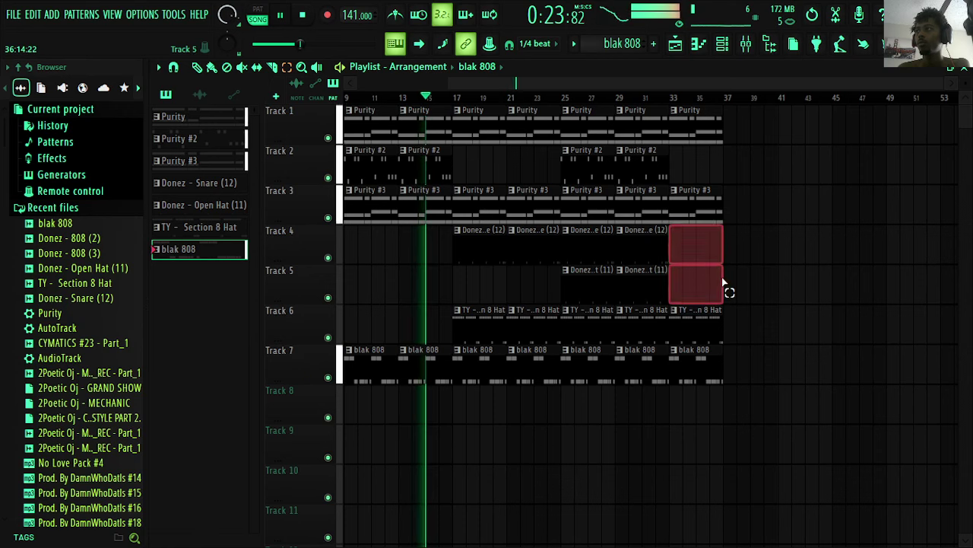
# - Repeat the remaining Purity, Purity #3, hi-hat and 808 clips of bars 33 to 36 twice, filling up to bar 44
pyautogui.press('Delete')
pyautogui.moveTo(717, 137); pyautogui.dragTo(715, 310)
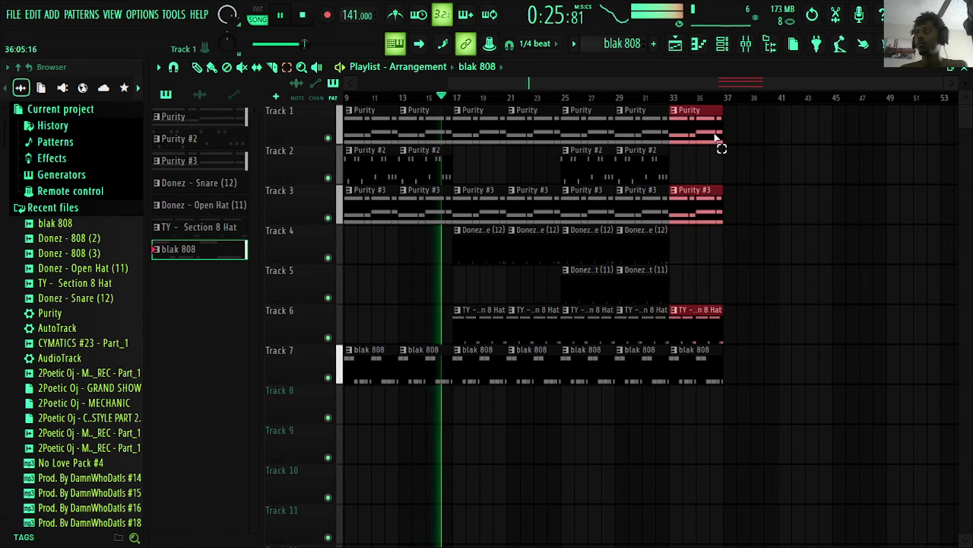
pyautogui.moveTo(717, 142); pyautogui.dragTo(693, 398)
pyautogui.hotkey('ctrl', 'b')
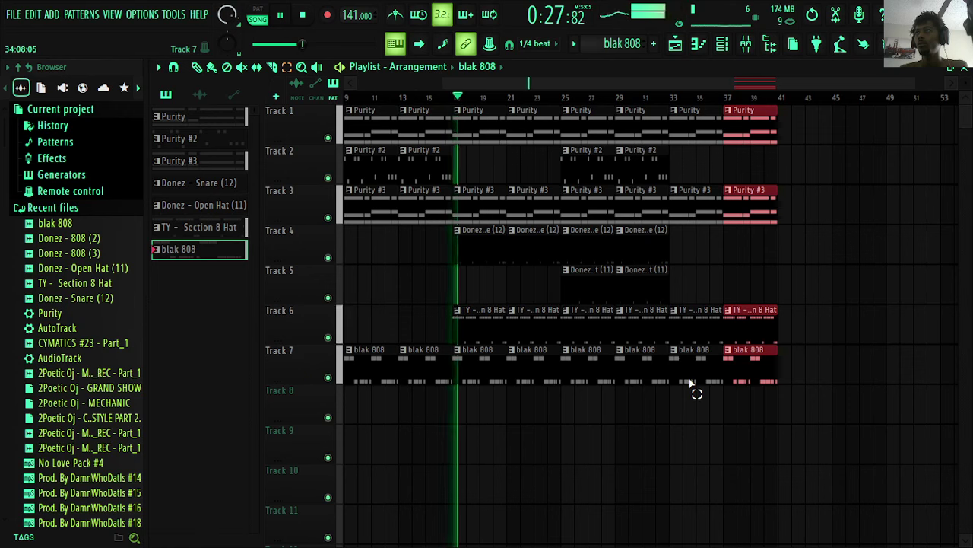
pyautogui.hotkey('ctrl', 'b')
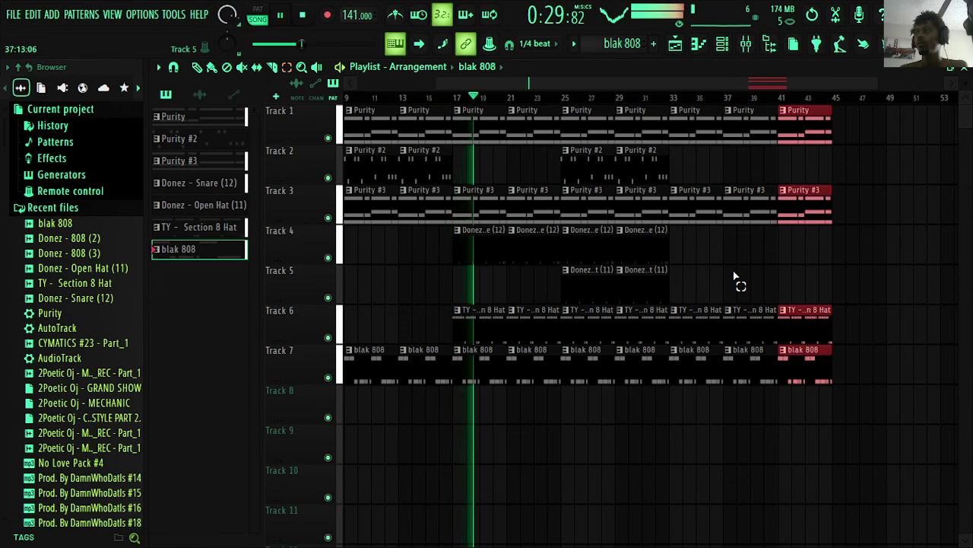
# - Duplicate the snare and open hat clips of bars 25 to 32 twice, directly after the originals
pyautogui.moveTo(680, 225); pyautogui.dragTo(563, 297)
pyautogui.hotkey('ctrl', 'b')
pyautogui.hotkey('ctrl', 'b')
# - Delete the copied snare and open hat clips from bars 33 to 40 and from bars 45 to 48
pyautogui.moveTo(709, 242); pyautogui.dragTo(741, 293)
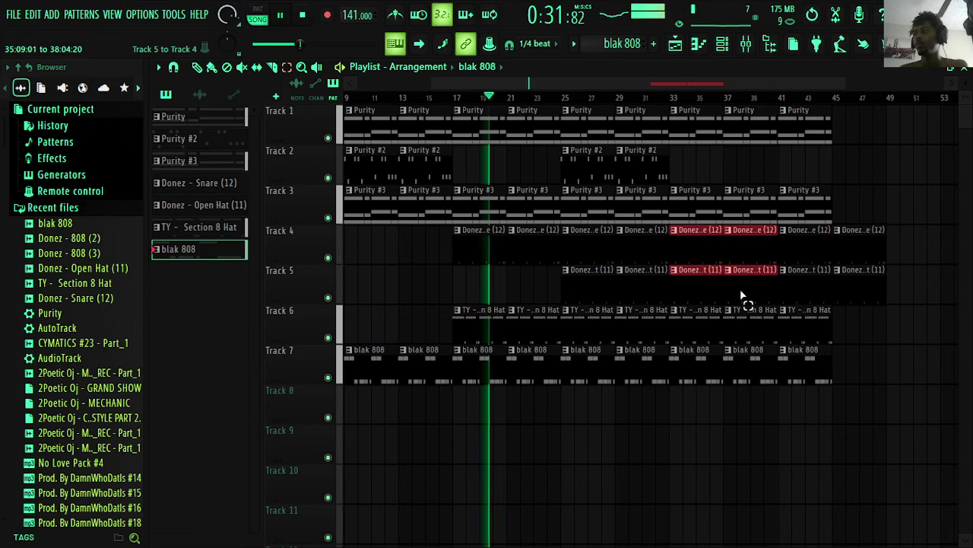
pyautogui.press('Delete')
pyautogui.moveTo(860, 231); pyautogui.dragTo(863, 283)
pyautogui.moveTo(803, 396); pyautogui.dragTo(813, 331)
pyautogui.moveTo(869, 323); pyautogui.dragTo(892, 245)
pyautogui.press('Delete')
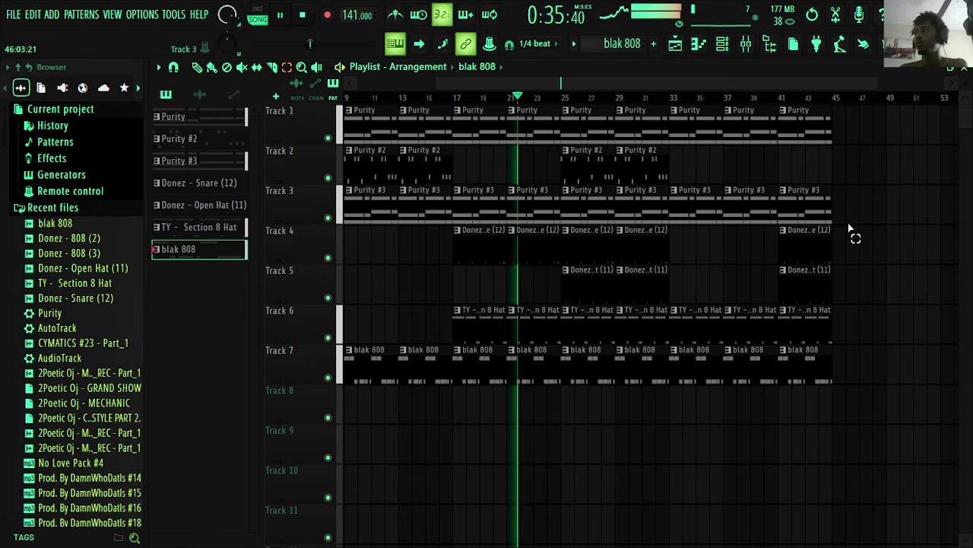
# - Repeat all the clips of bars 41 to 44 twice, filling up to bar 52
pyautogui.press('space')
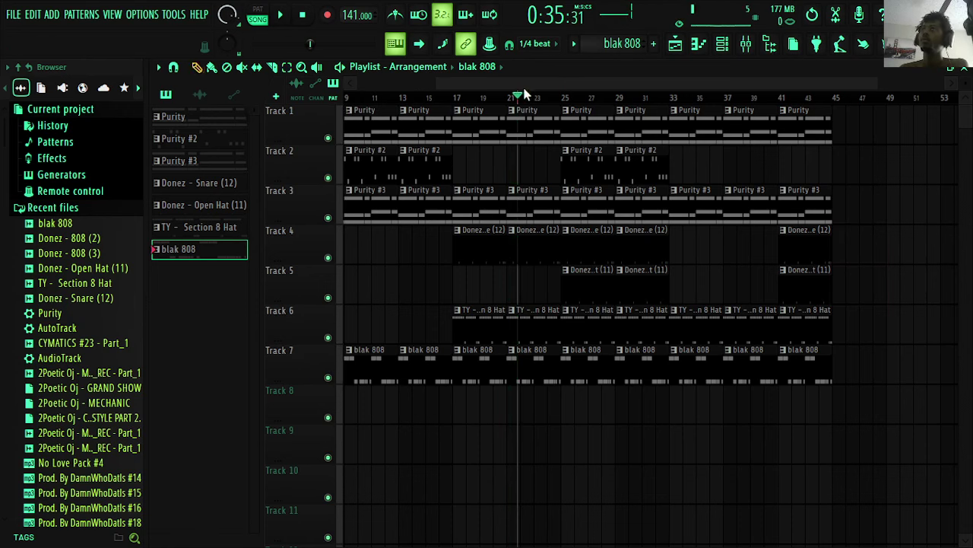
pyautogui.press('space')
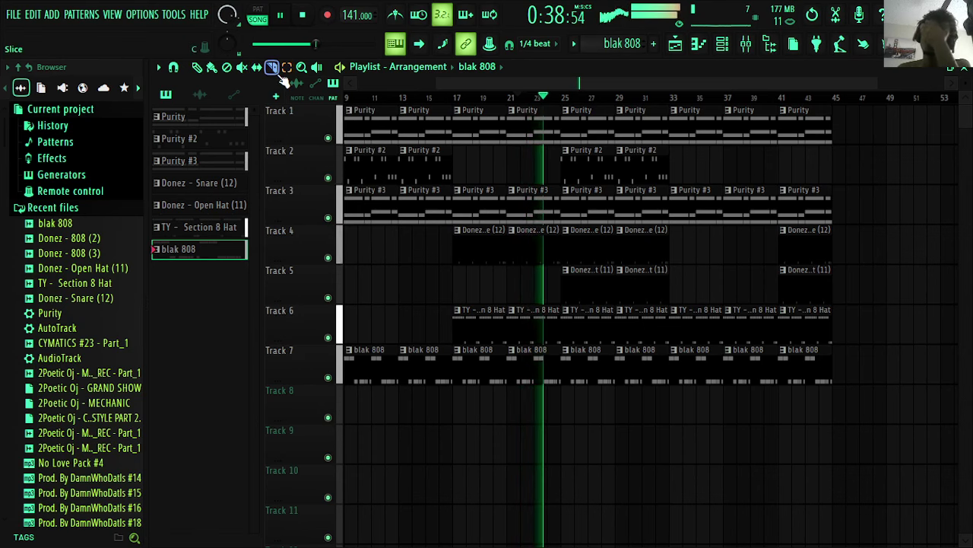
pyautogui.moveTo(507, 82); pyautogui.dragTo(638, 85)
pyautogui.moveTo(690, 130); pyautogui.dragTo(637, 384)
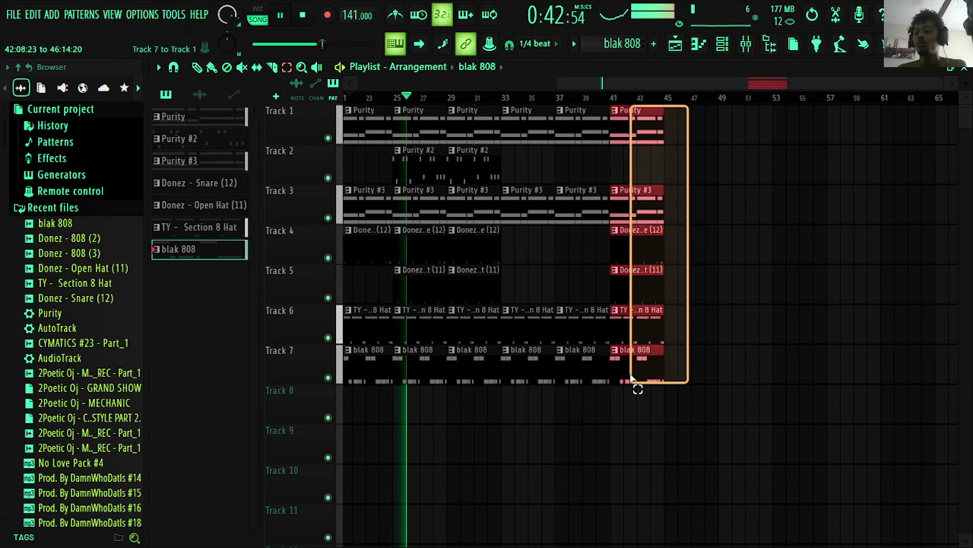
pyautogui.hotkey('ctrl', 'b')
pyautogui.hotkey('ctrl', 'b')
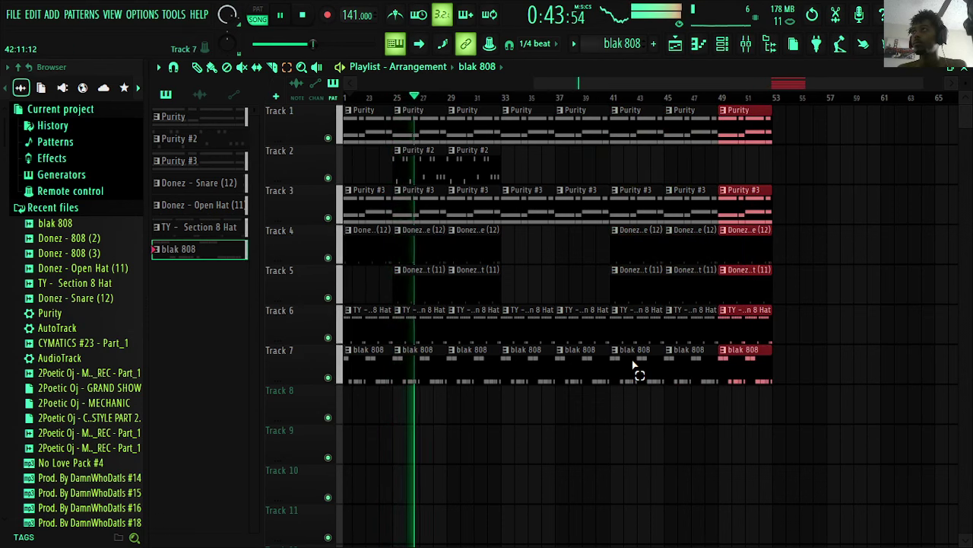
# - Delete the open hat clips from bars 41 to 48
pyautogui.click(781, 127)
pyautogui.moveTo(781, 127); pyautogui.dragTo(756, 404)
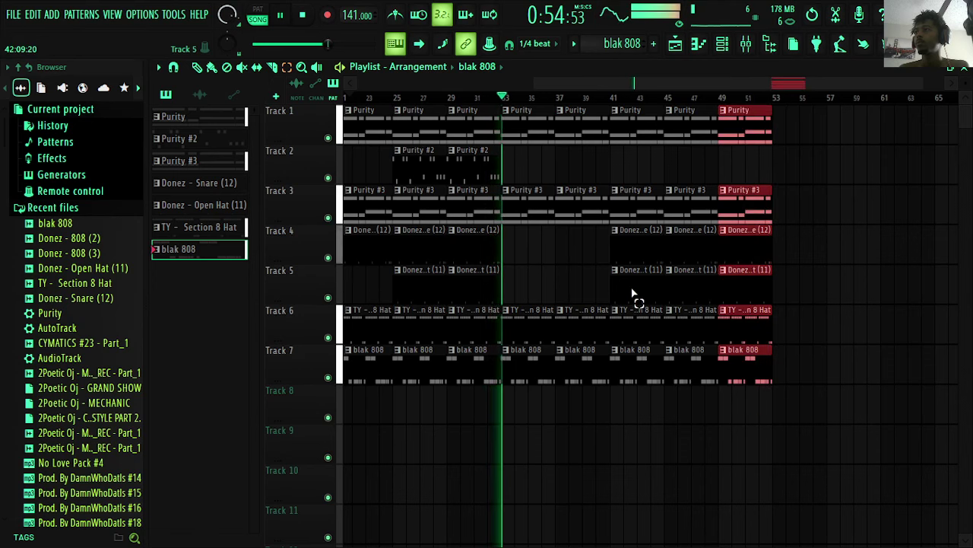
pyautogui.moveTo(636, 297); pyautogui.dragTo(682, 289)
pyautogui.press('Delete')
# - Repeat all the clips of bars 49 to 52 three times, extending the arrangement to bar 64
pyautogui.moveTo(778, 144); pyautogui.dragTo(760, 387)
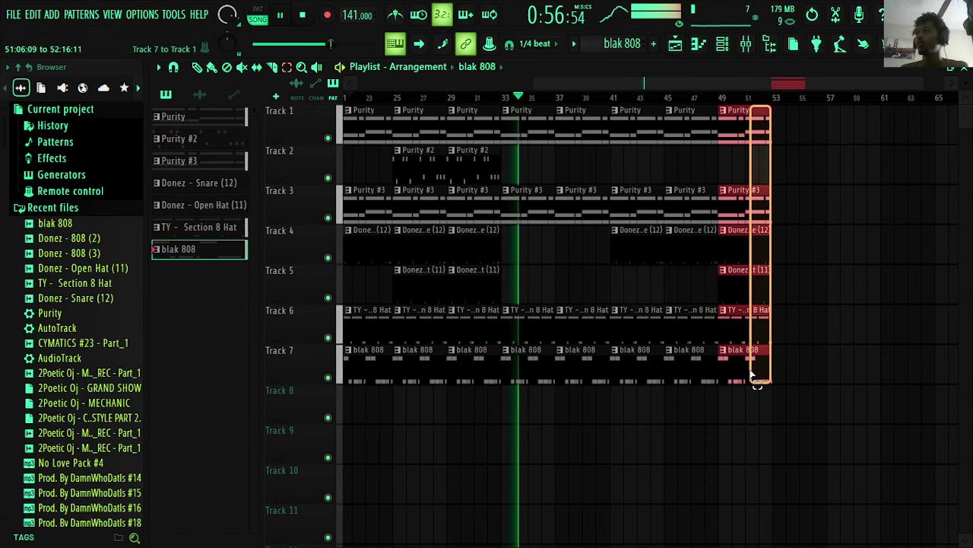
pyautogui.hotkey('ctrl', 'b')
pyautogui.hotkey('ctrl', 'b')
pyautogui.hotkey('ctrl', 'b')
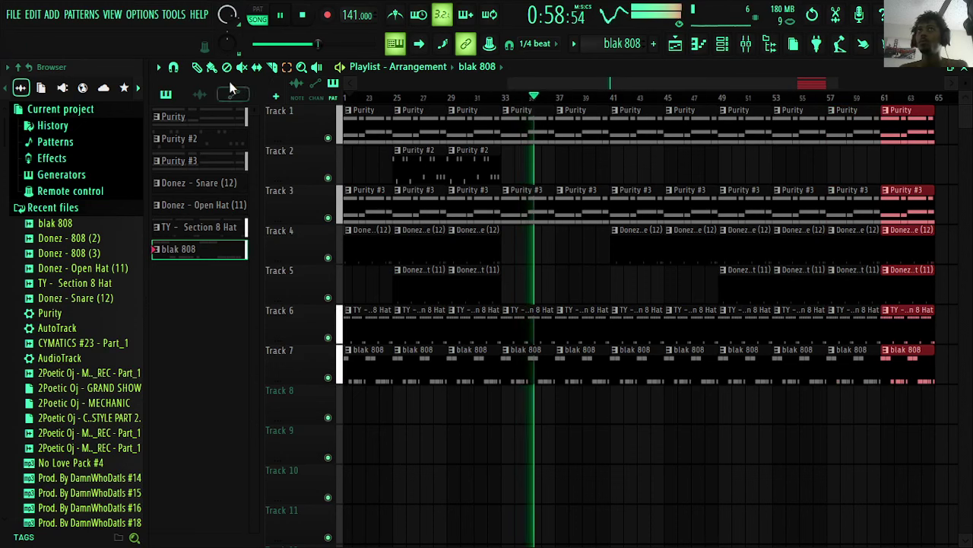
# - Set the snap to 1/2 beat and place Purity #2 clips on Track 2 at bars 57 and 61
pyautogui.click(474, 159)
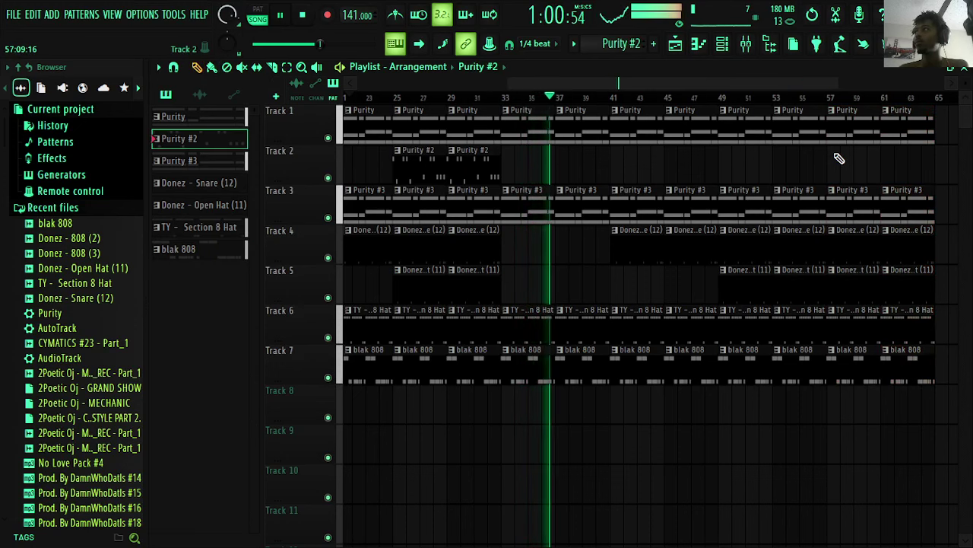
pyautogui.click(826, 162)
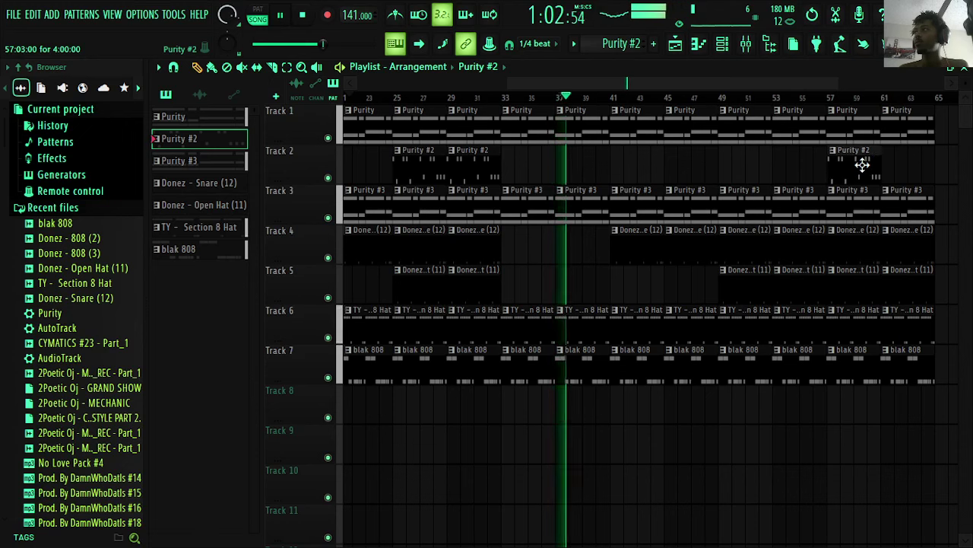
pyautogui.rightClick(865, 170)
pyautogui.click(535, 43)
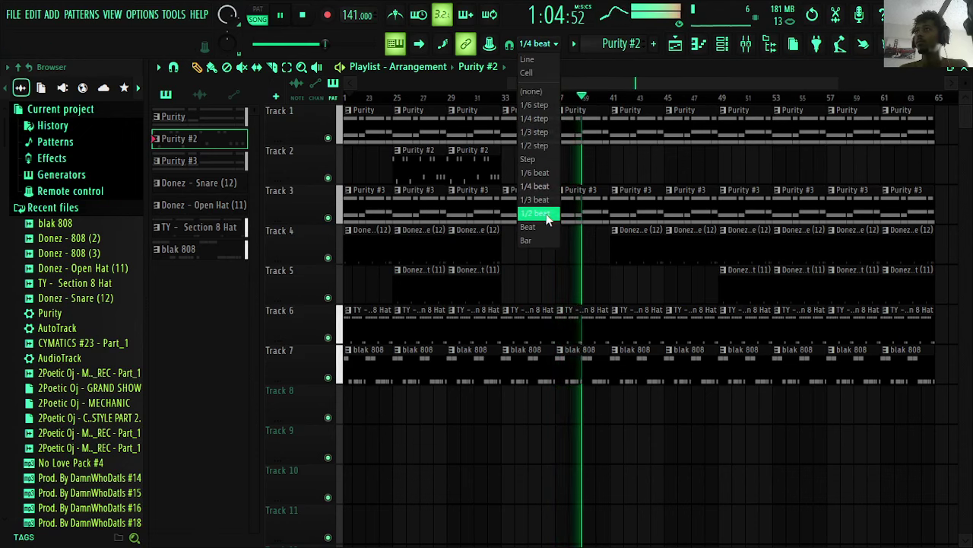
pyautogui.click(538, 213)
pyautogui.click(831, 162)
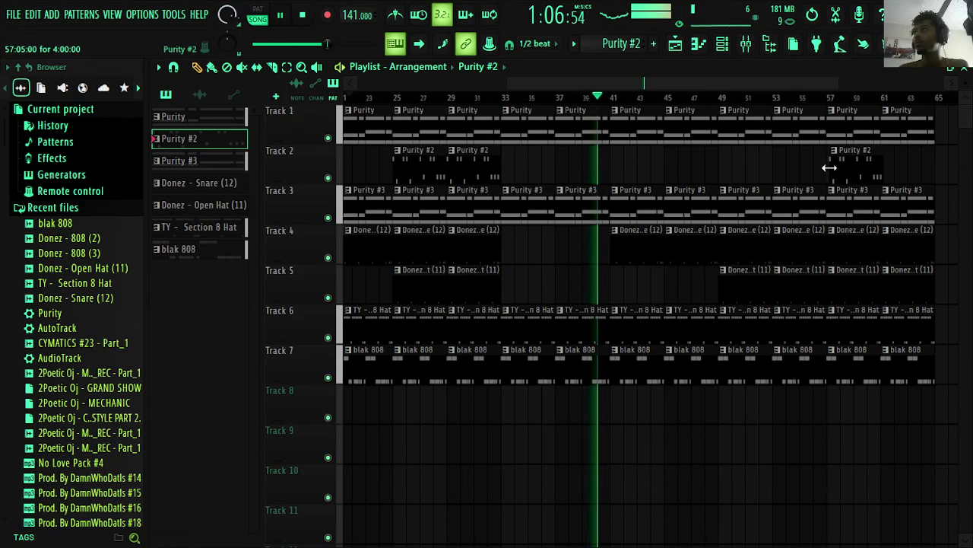
pyautogui.moveTo(847, 174); pyautogui.dragTo(847, 177)
pyautogui.click(894, 169)
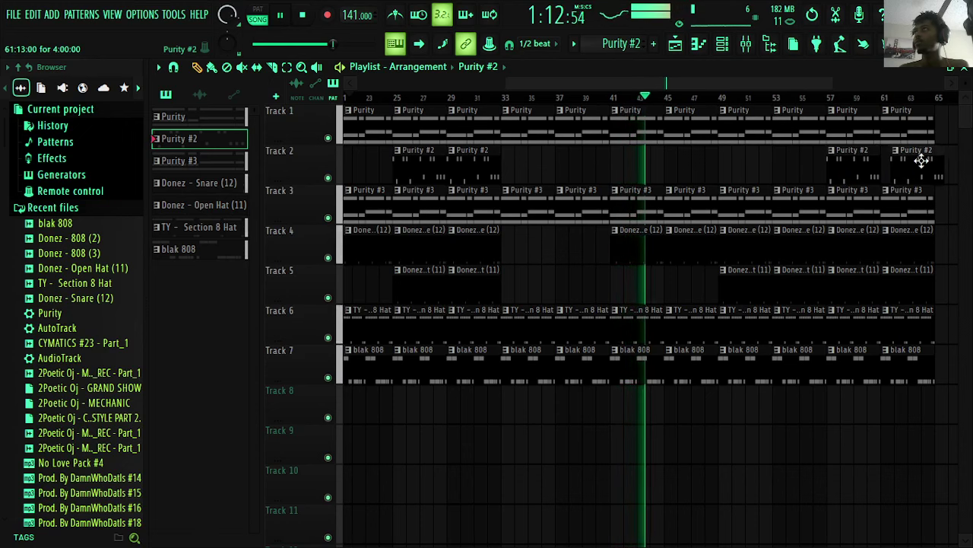
pyautogui.moveTo(922, 160); pyautogui.dragTo(914, 172)
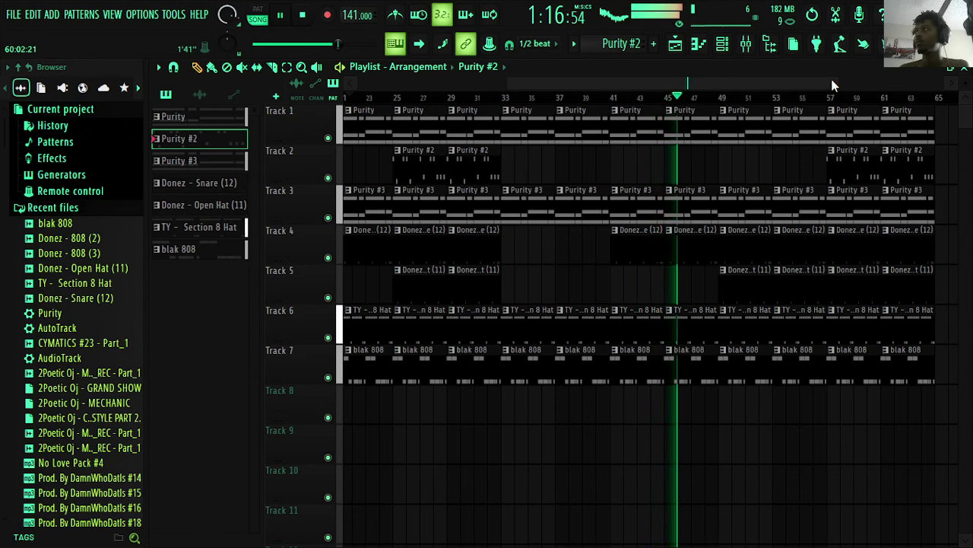
# - Duplicate all the clips of bars 17 to 64 after bar 64, and delete the copies from bar 93 onward
pyautogui.moveTo(836, 81); pyautogui.dragTo(943, 83)
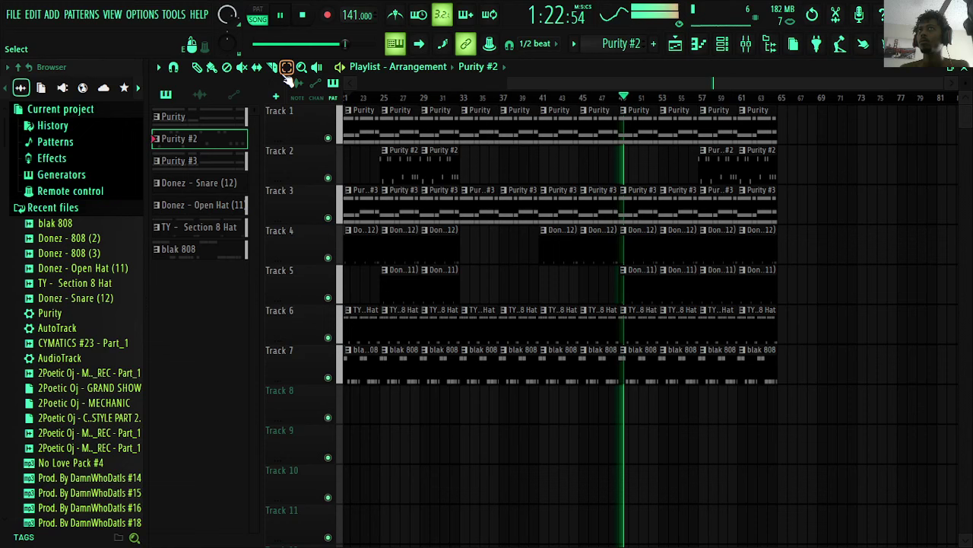
pyautogui.moveTo(811, 105); pyautogui.dragTo(414, 414)
pyautogui.hotkey('ctrl', 'b')
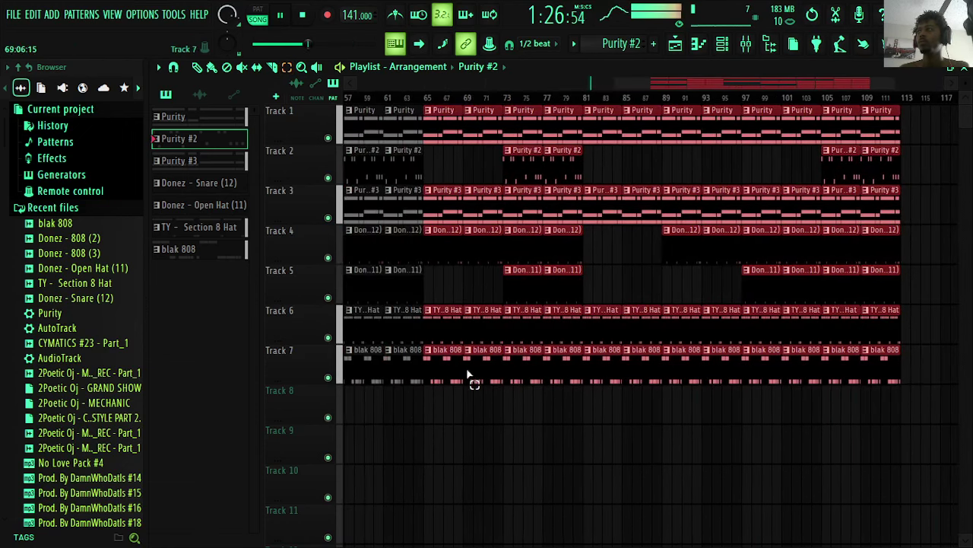
pyautogui.moveTo(902, 105); pyautogui.dragTo(713, 371)
pyautogui.press('Delete')
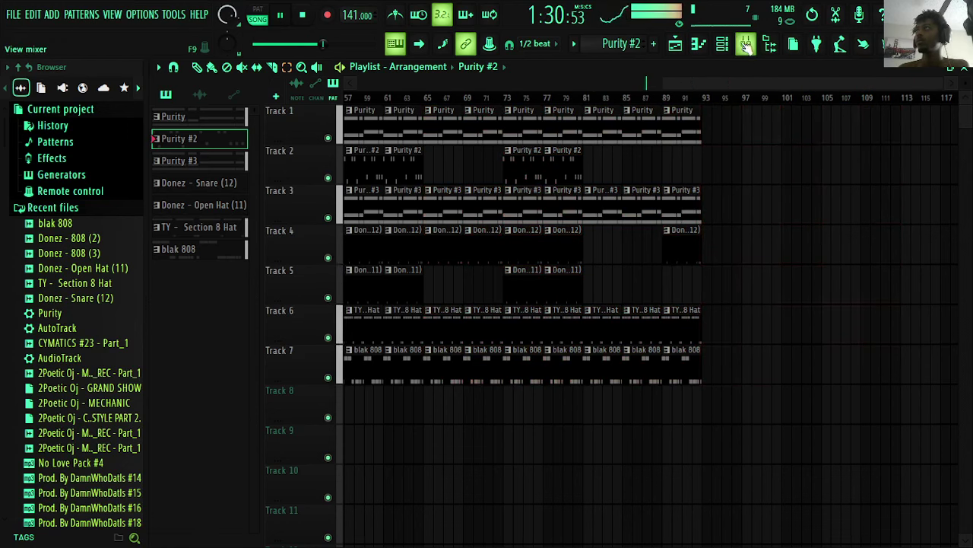
# - Create an automation clip for the Master track's volume fader in the mixer
pyautogui.click(746, 46)
pyautogui.rightClick(196, 307)
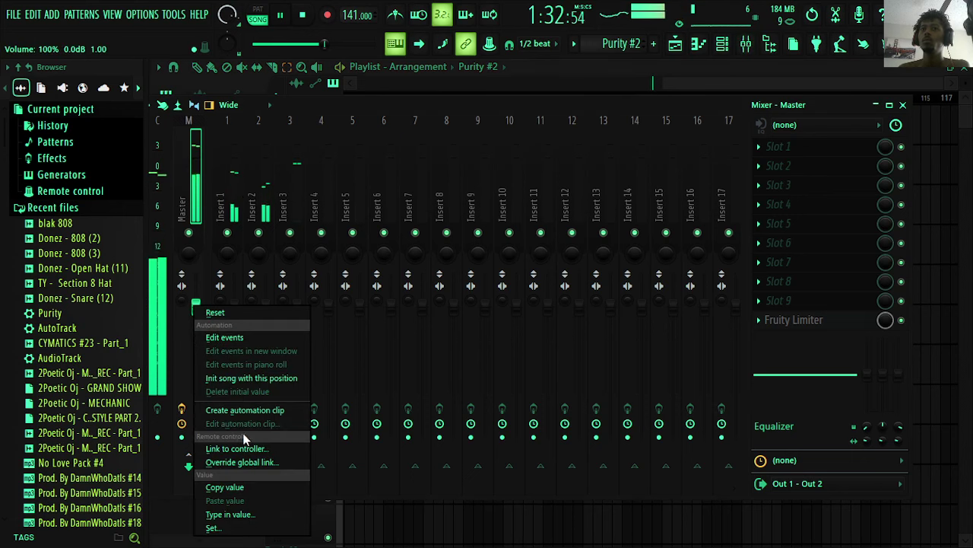
pyautogui.rightClick(191, 298)
pyautogui.click(171, 332)
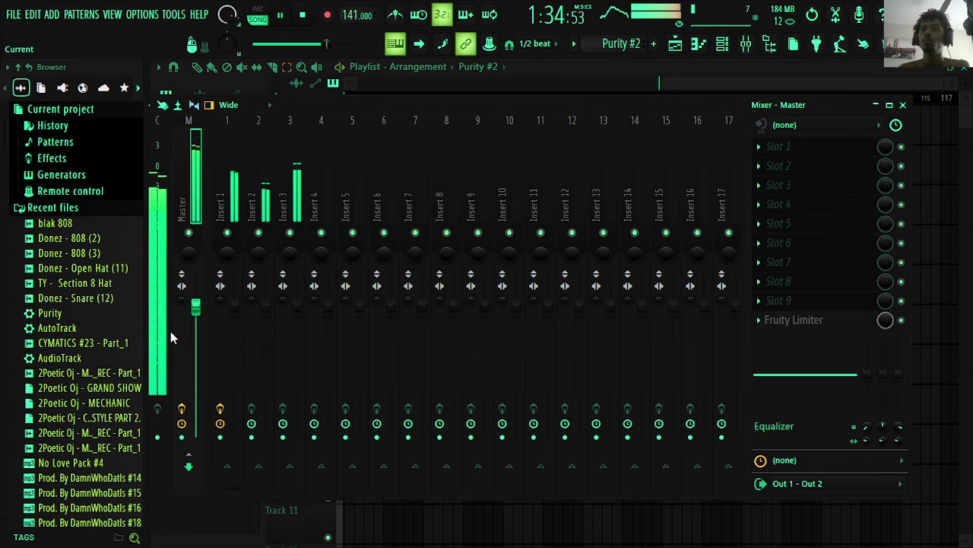
pyautogui.rightClick(196, 312)
pyautogui.click(247, 412)
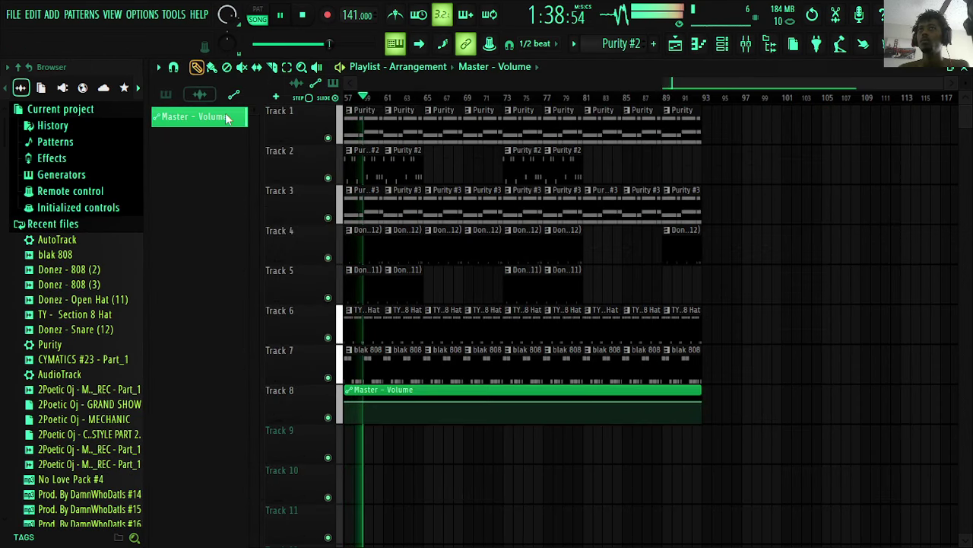
# - Shape the Master volume automation into a curved fade-out from bar 81 down to 0% at bar 93, with the clip on Track 9
pyautogui.rightClick(707, 407)
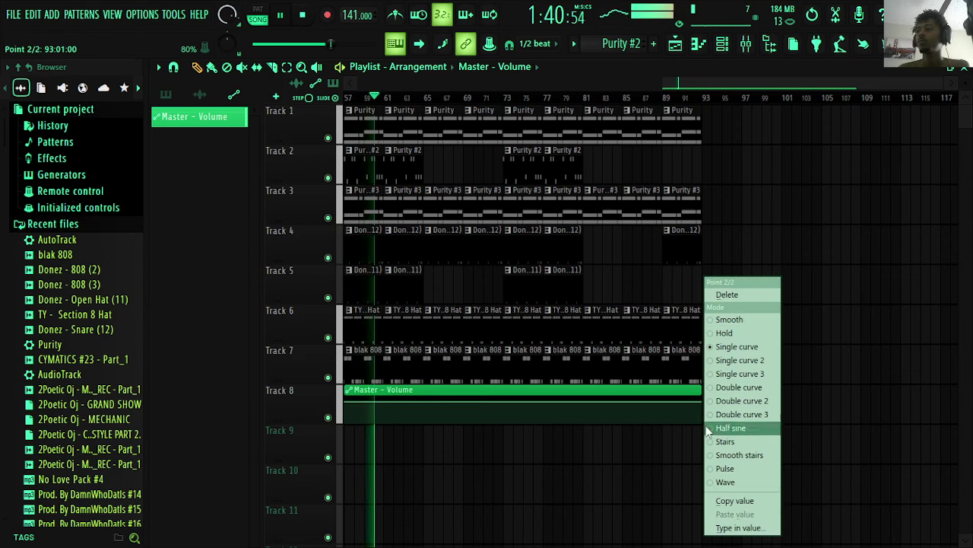
pyautogui.click(743, 502)
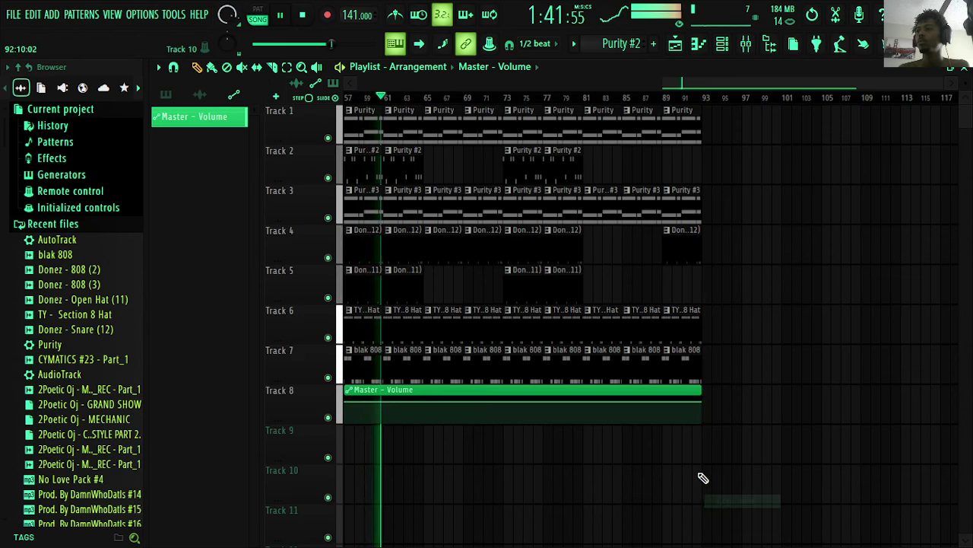
pyautogui.rightClick(584, 406)
pyautogui.click(609, 498)
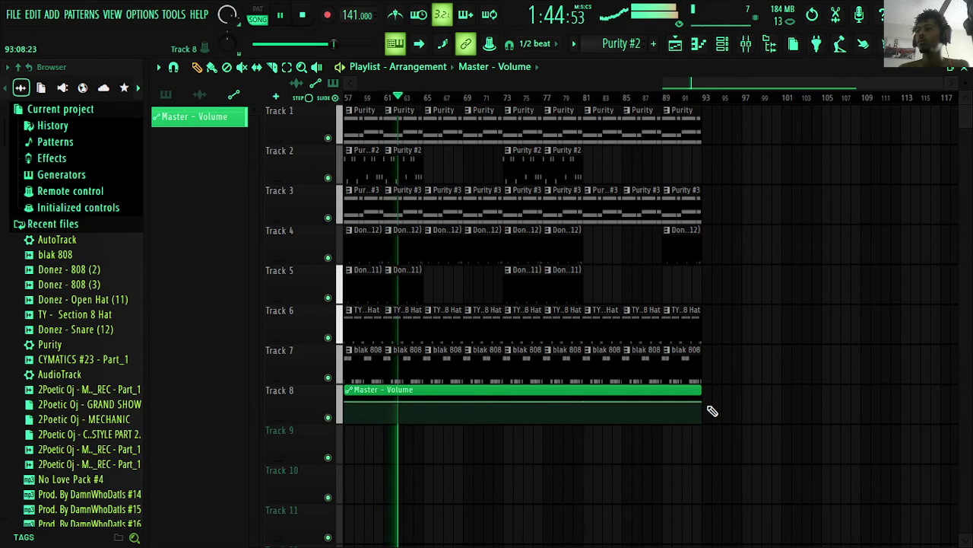
pyautogui.moveTo(710, 406); pyautogui.dragTo(709, 434)
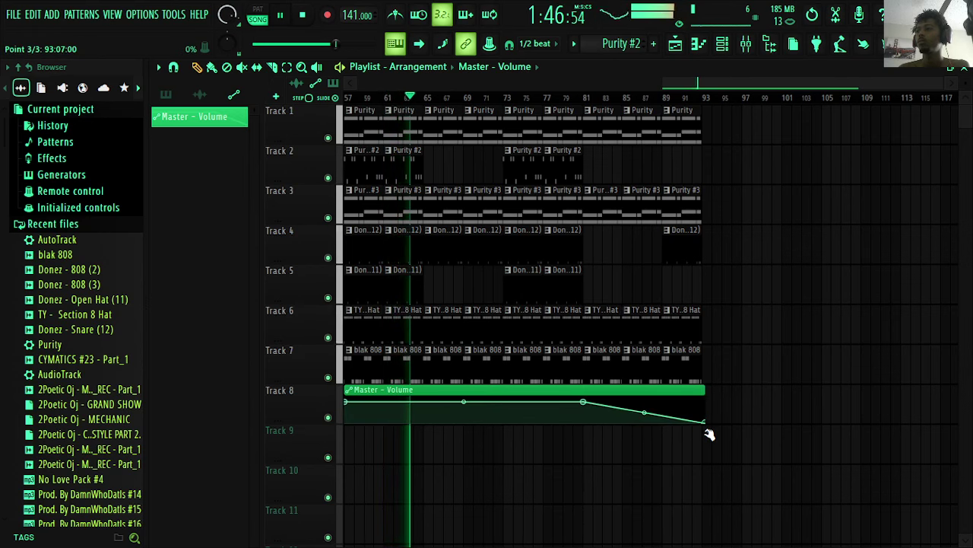
pyautogui.moveTo(681, 394); pyautogui.dragTo(642, 446)
pyautogui.moveTo(712, 436); pyautogui.dragTo(725, 437)
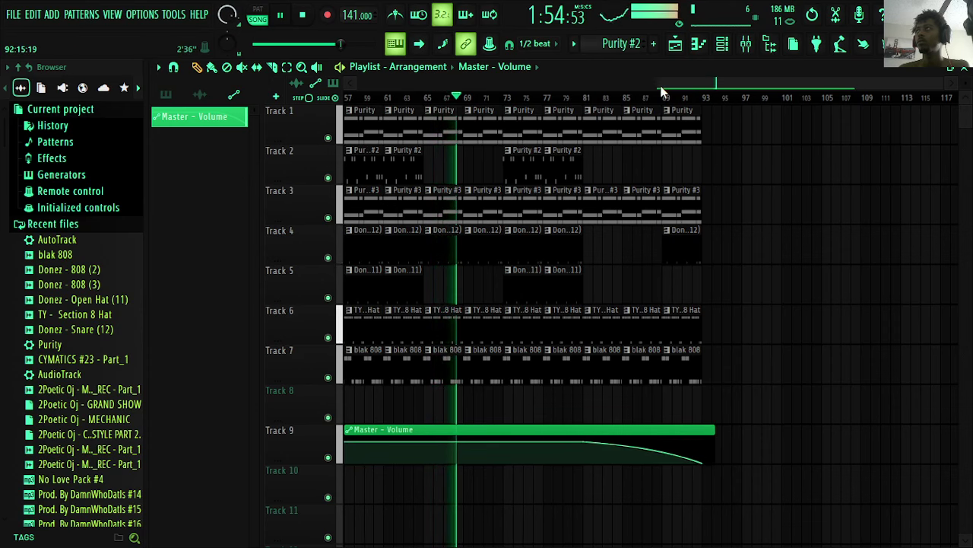
# - Save the project in a new project folder under the name CYMATICS #24
pyautogui.moveTo(658, 85); pyautogui.dragTo(205, 85)
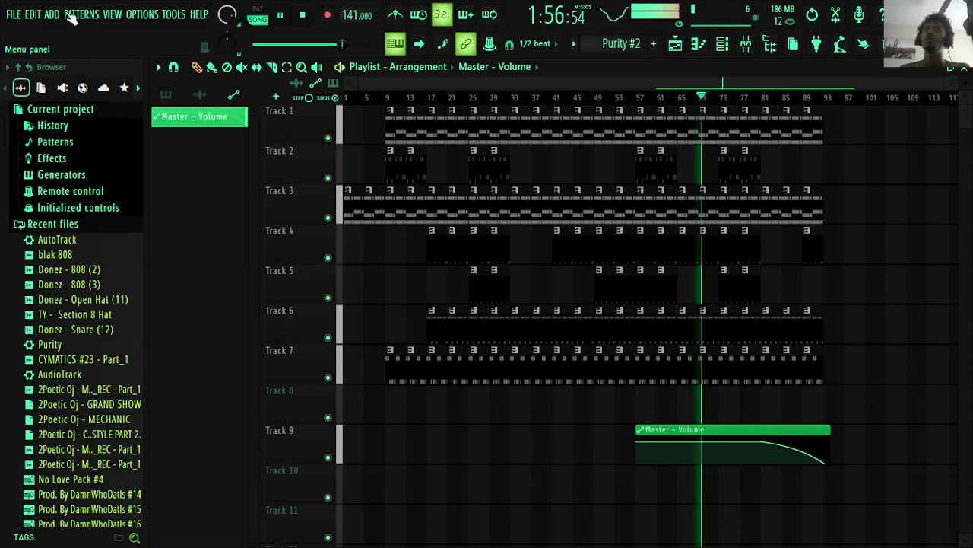
pyautogui.click(14, 15)
pyautogui.click(46, 92)
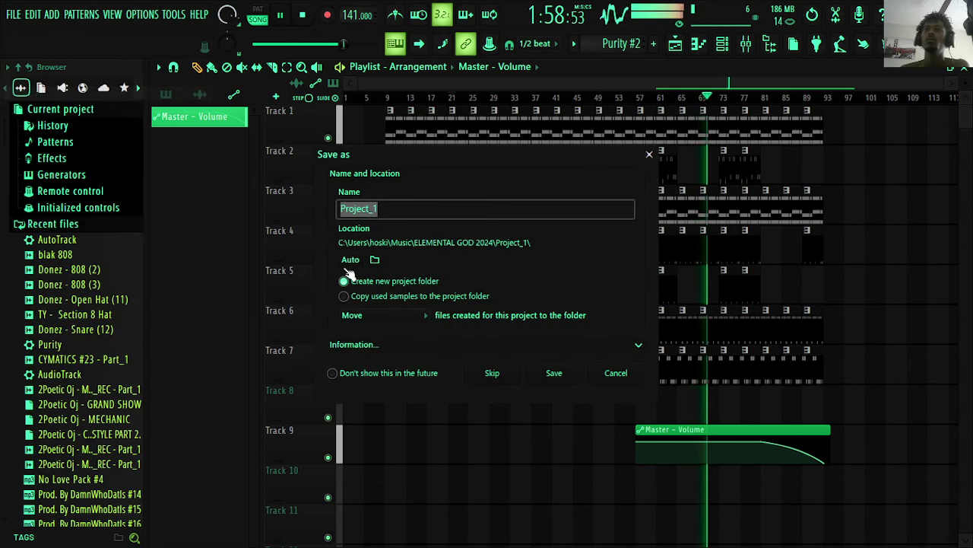
pyautogui.press('BackSpace')
pyautogui.write('CYMATICS ')
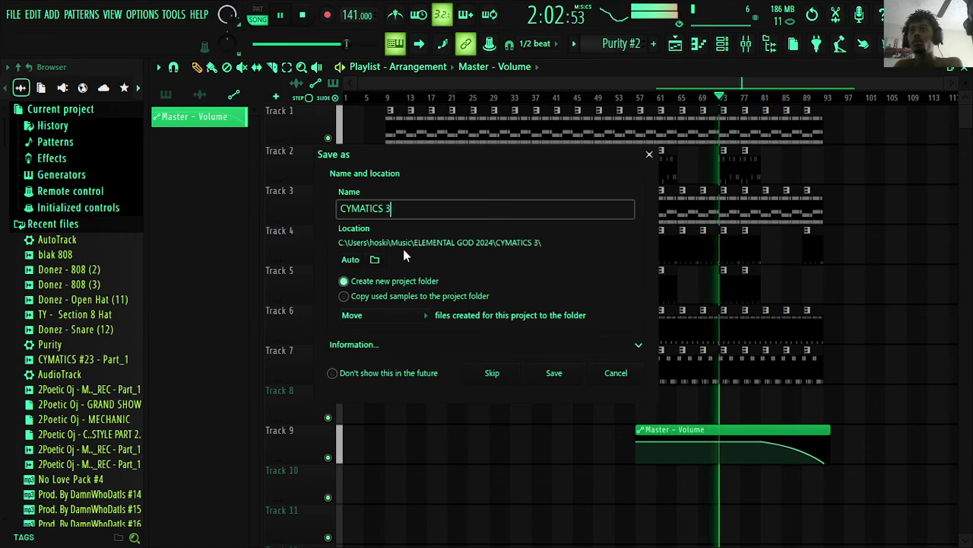
pyautogui.write('#2')
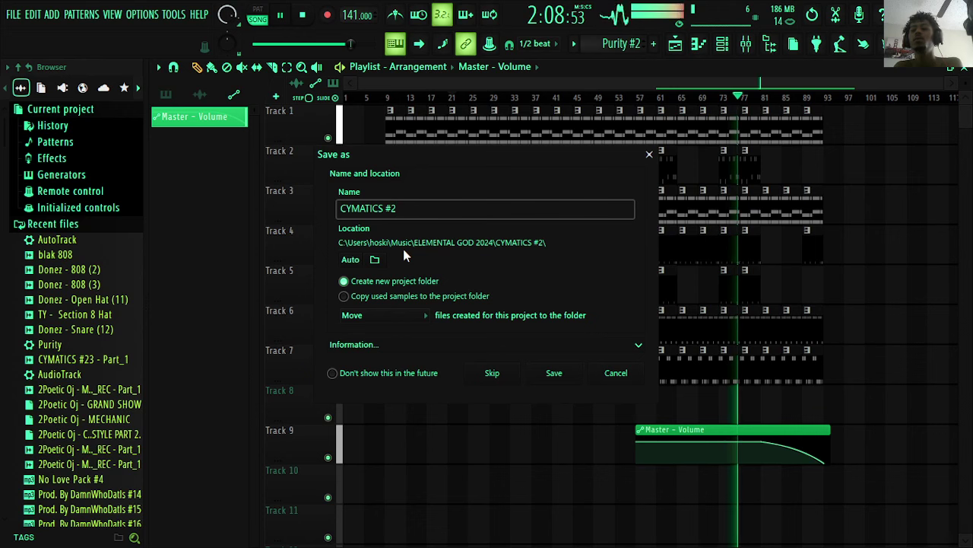
pyautogui.write('4')
pyautogui.press('Return')
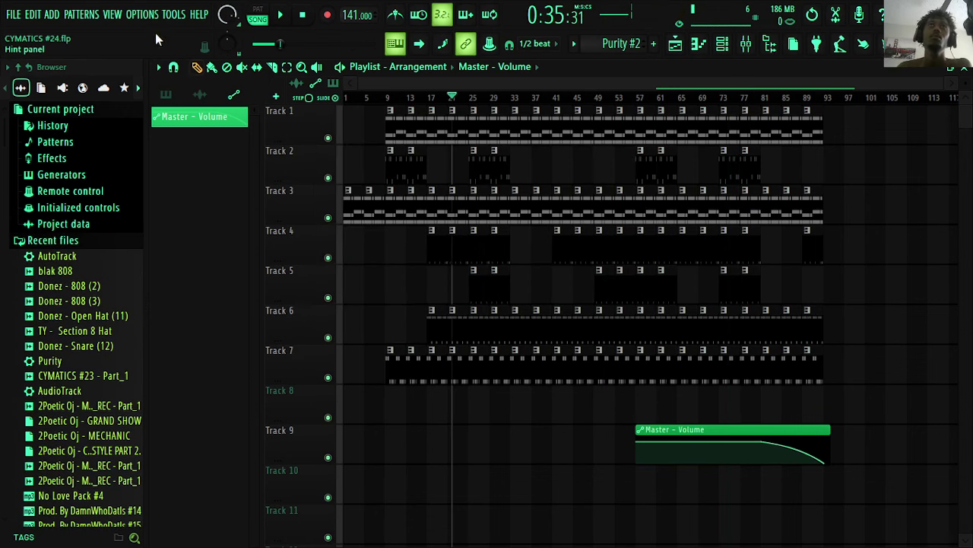